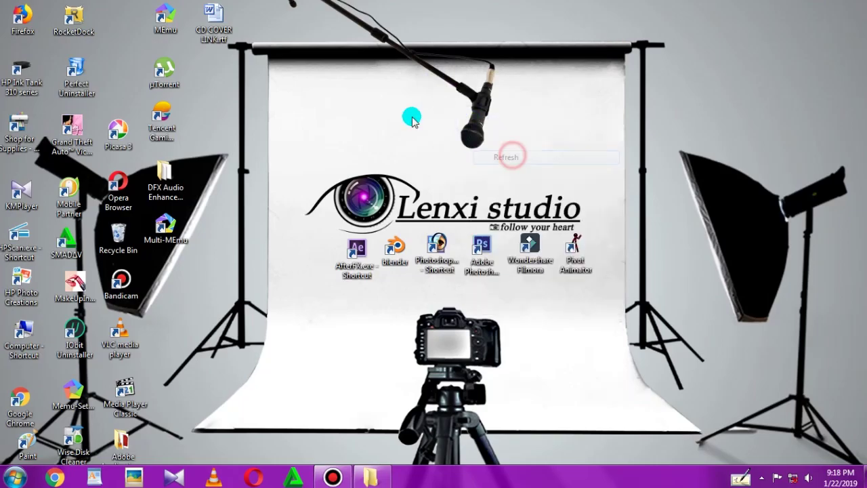
Step: Refresh the desktop and launch Photoshop CS6 from its desktop shortcut
right_click(410, 115)
click(473, 153)
drag(304, 207, 465, 292)
double_click(489, 252)
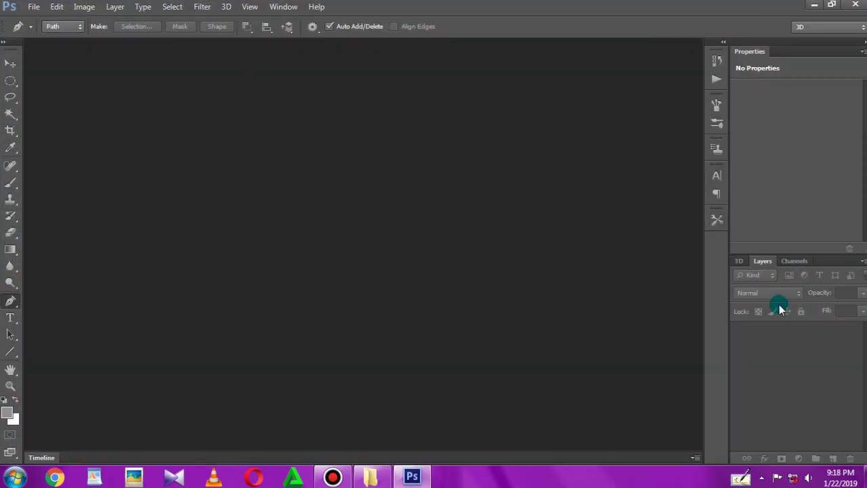
Step: Create a 1280×720 px, 300 ppi white CMYK document and unlock its Background as Layer 0
key(ctrl+n)
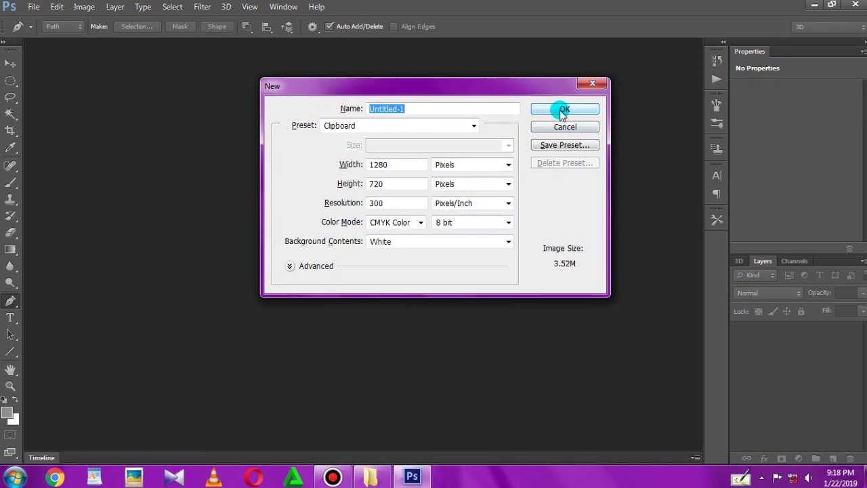
click(562, 110)
double_click(848, 331)
click(546, 148)
key(ctrl+minus)
key(ctrl+minus)
key(ctrl+minus)
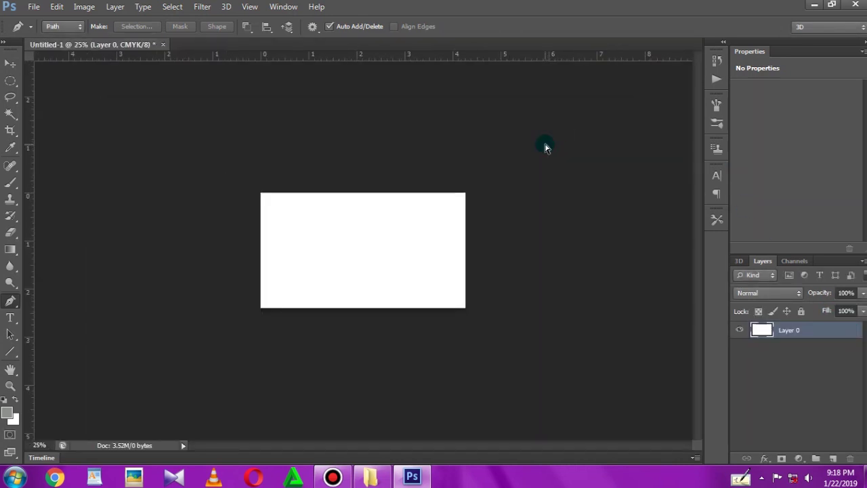
key(ctrl+minus)
Step: Place a vertical guide down the canvas centre at 2.133 in
mouse_move(359, 61)
mouse_down()
mouse_move(357, 130)
mouse_move(369, 145)
mouse_move(357, 145)
mouse_up()
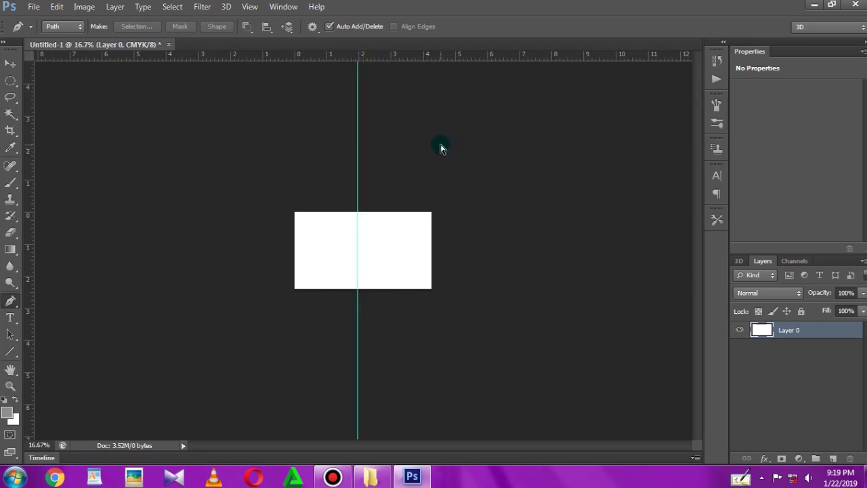
drag(379, 58, 364, 191)
key(ctrl+plus)
key(ctrl+plus)
key(ctrl+plus)
Step: Marquee the right half of the canvas and fill it on a new Layer 1
click(10, 81)
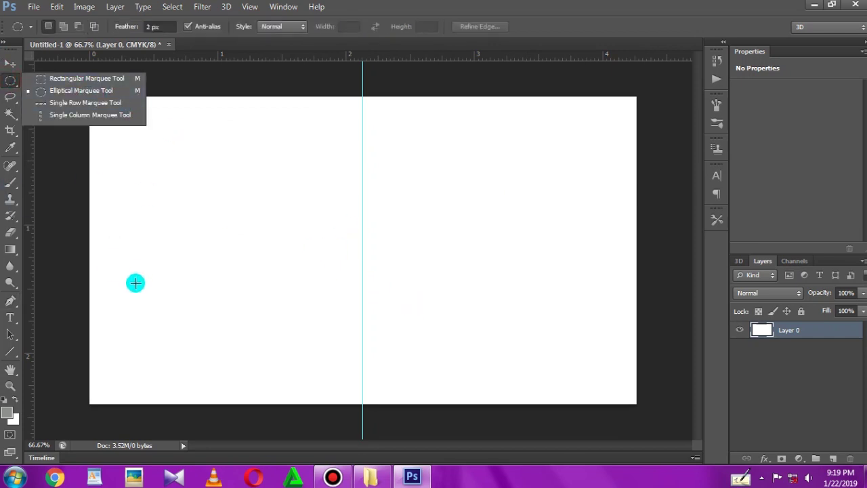
click(63, 82)
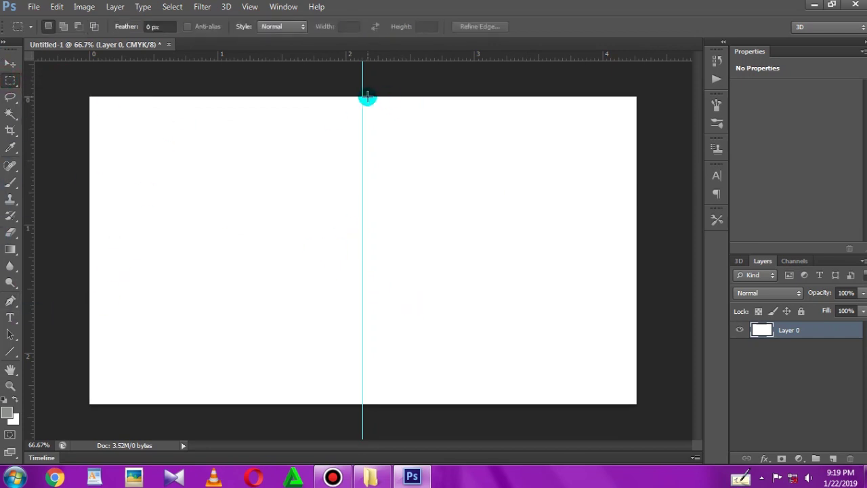
mouse_move(363, 98)
mouse_down()
mouse_move(566, 397)
mouse_move(640, 413)
mouse_up()
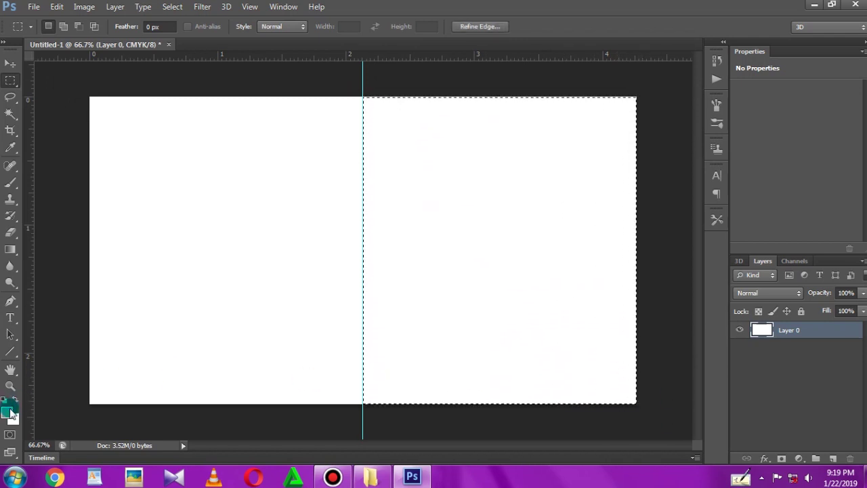
click(833, 457)
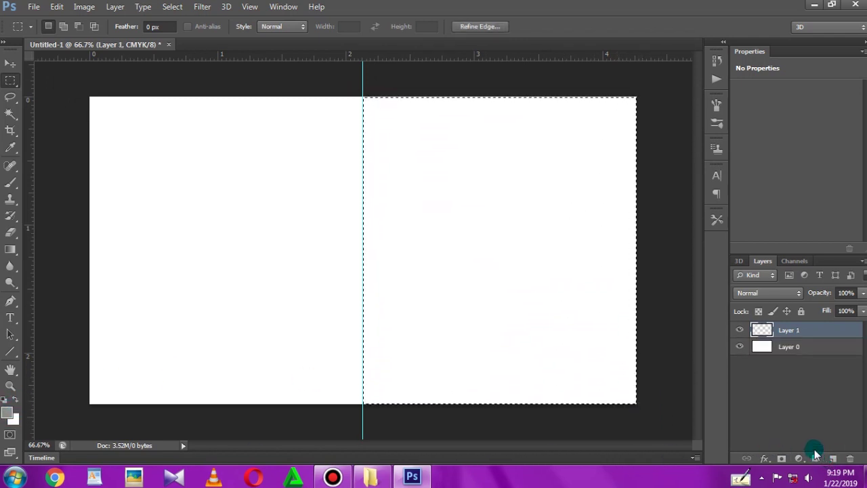
key(ctrl+BackSpace)
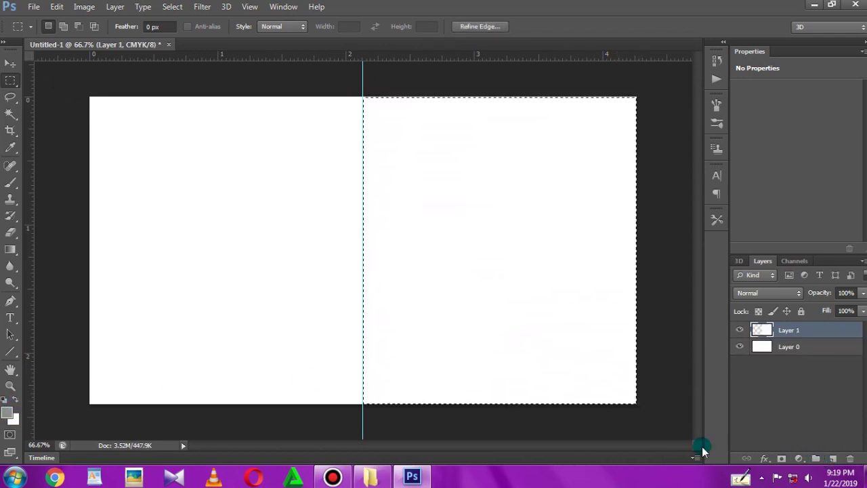
key(ctrl+d)
click(742, 347)
click(740, 347)
right_click(7, 80)
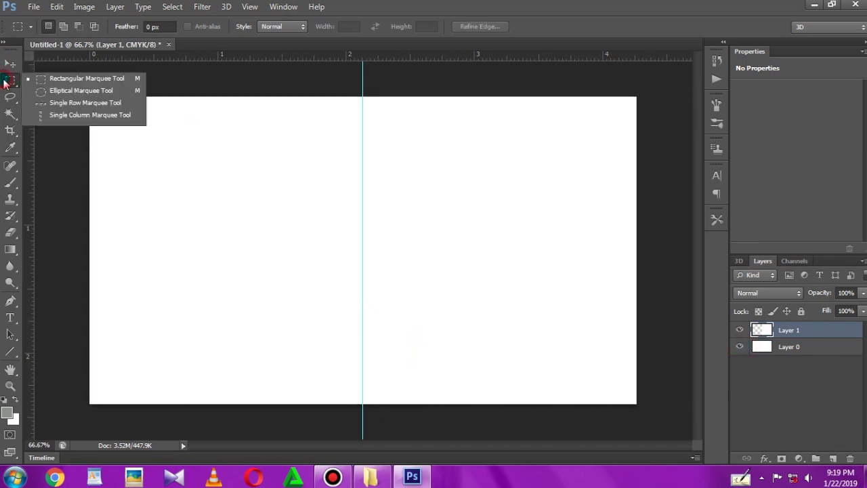
Step: Draw a thin wide ellipse and fill it black on new Layer 2
click(57, 97)
mouse_move(336, 159)
mouse_down()
mouse_move(439, 222)
mouse_move(429, 161)
mouse_up()
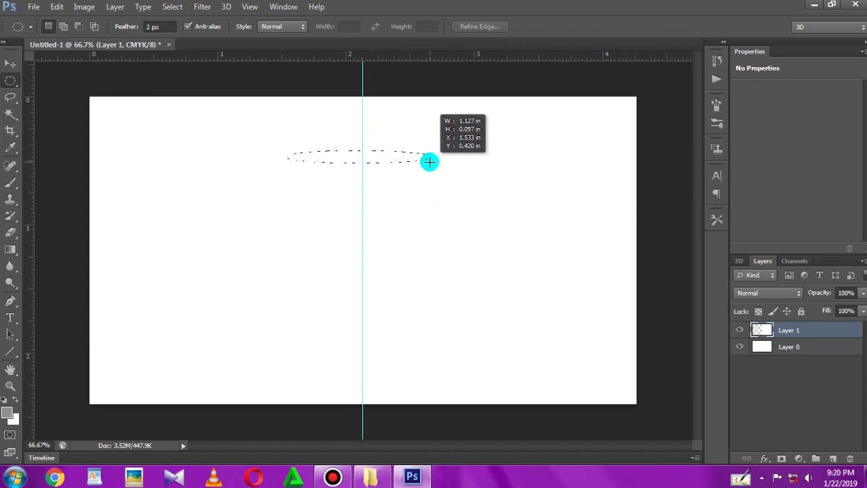
drag(429, 161, 429, 206)
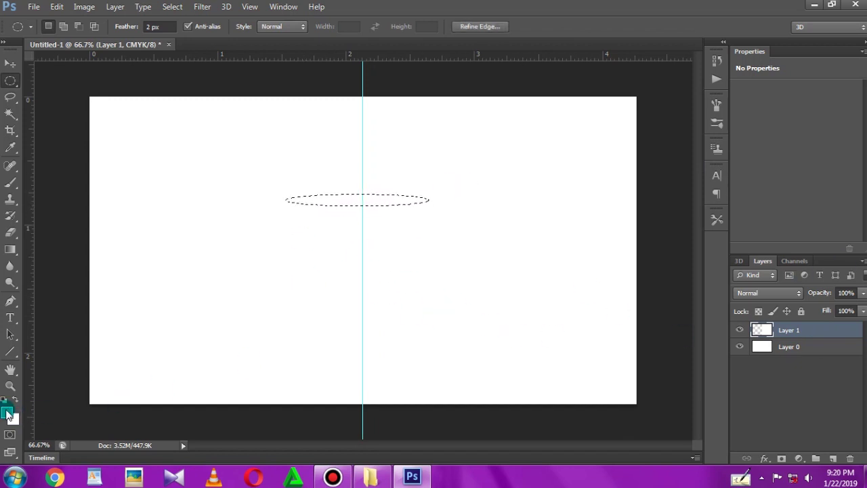
click(833, 458)
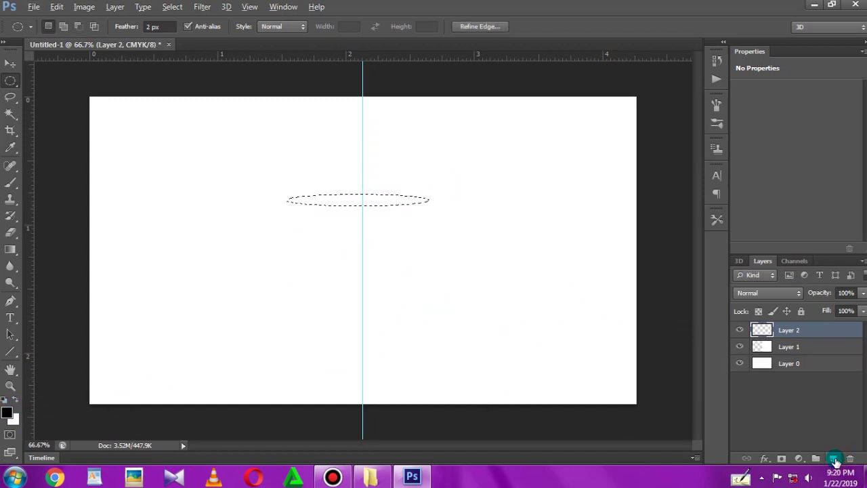
key(alt+BackSpace)
key(ctrl+d)
Step: Fill a tall oval of about 1.13 × 1.55 in black on Layer 3, raising the rim above it
drag(329, 248, 414, 384)
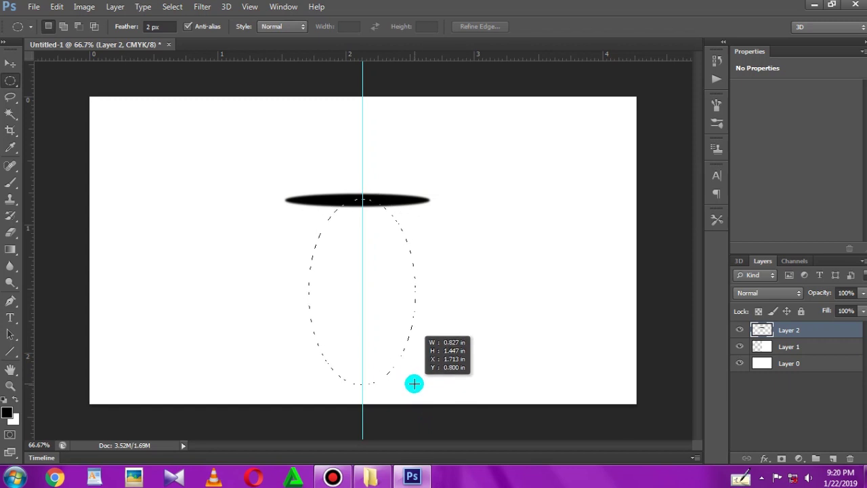
mouse_move(414, 384)
mouse_down()
mouse_move(449, 397)
mouse_move(433, 394)
mouse_up()
click(831, 459)
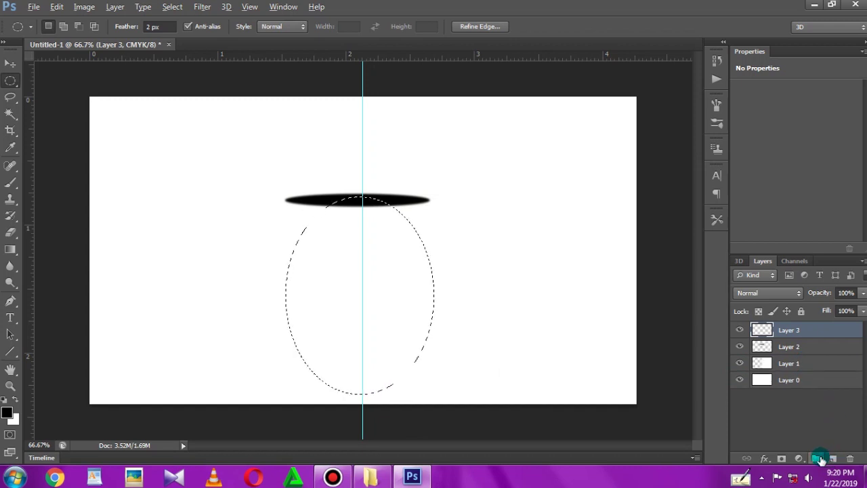
key(alt+BackSpace)
key(v)
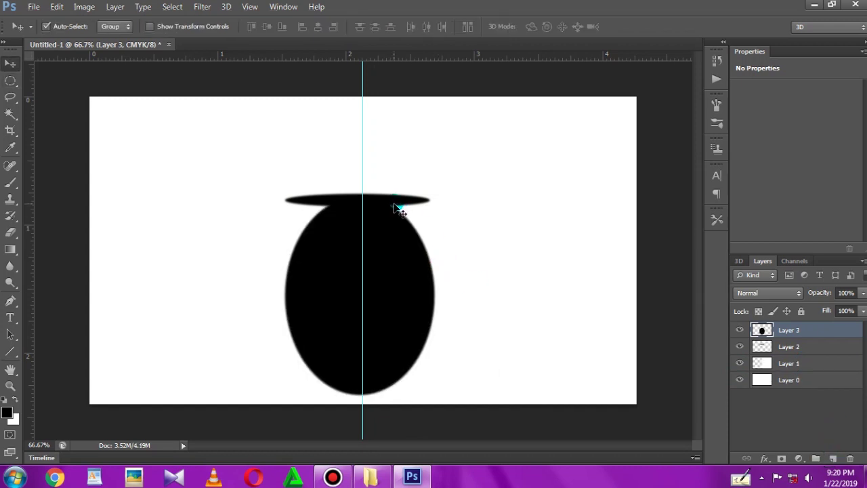
drag(394, 204, 394, 172)
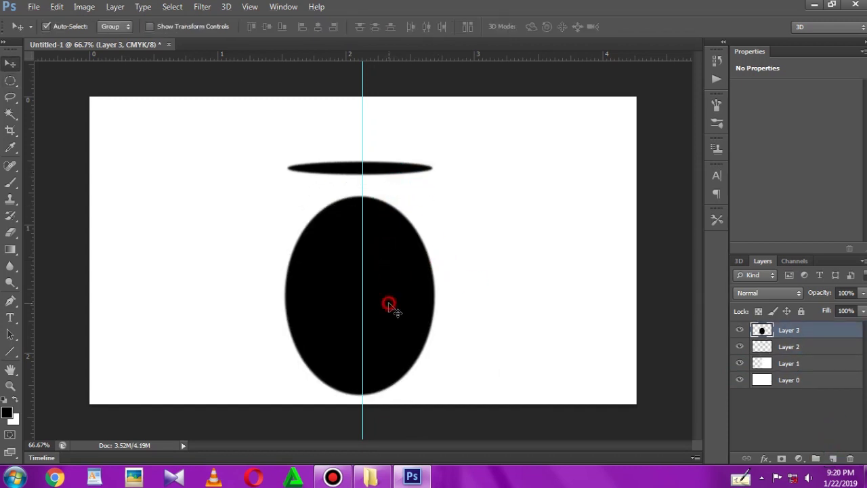
Step: Nudge the rim upward, then scale rim and body together to about 75%
drag(389, 305, 389, 298)
drag(393, 176, 395, 160)
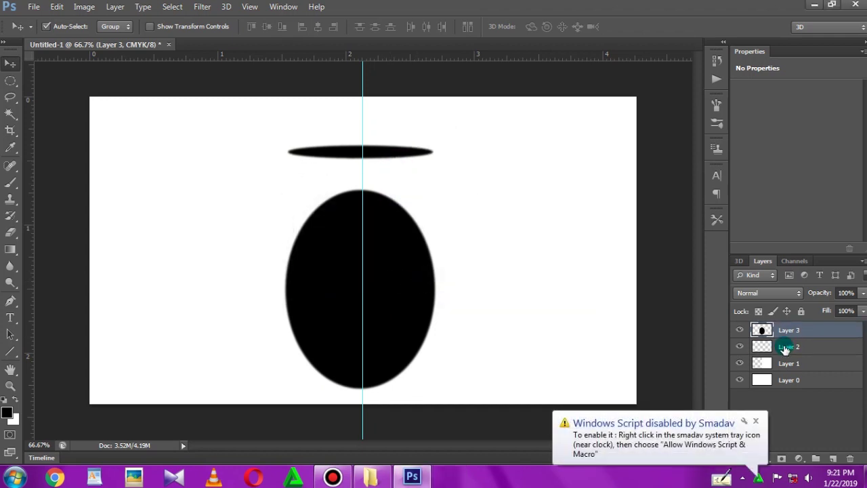
shift+click(784, 348)
key(ctrl+t)
drag(435, 140, 418, 175)
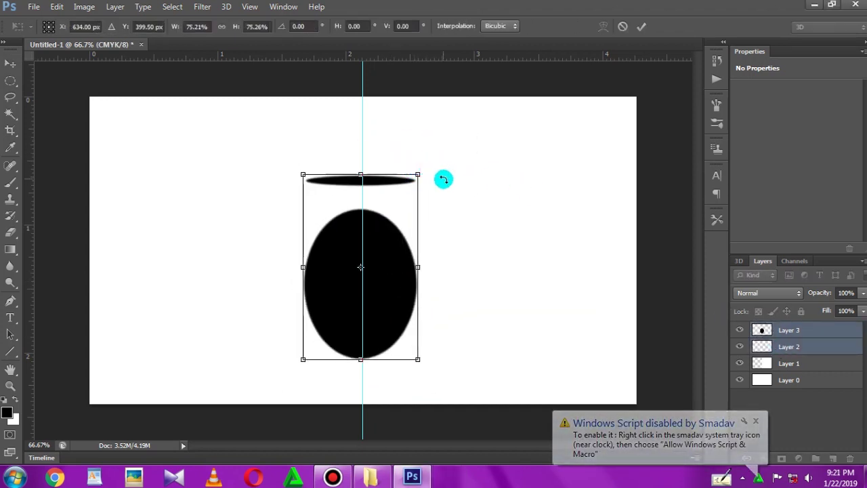
key(Return)
Step: Shrink both shapes slightly more, then reselect Layer 2 alone at 100% view
key(ctrl+t)
drag(418, 174, 412, 180)
key(Return)
key(ctrl+plus)
key(ctrl+plus)
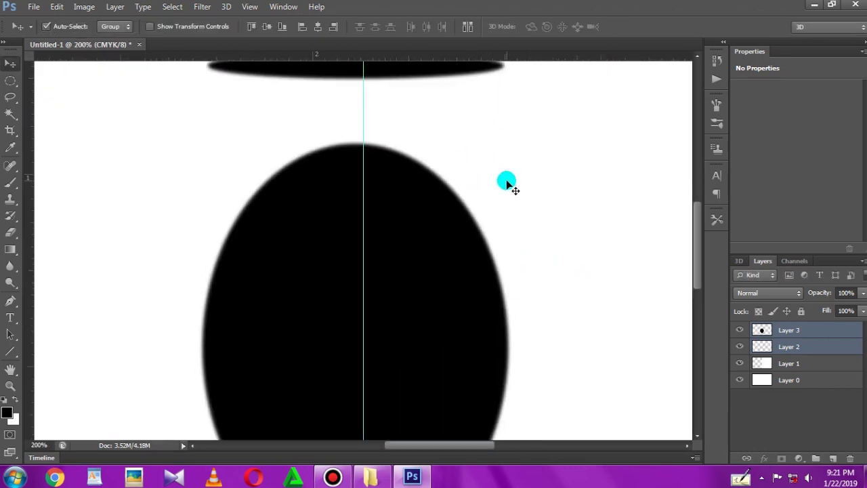
key(ctrl+minus)
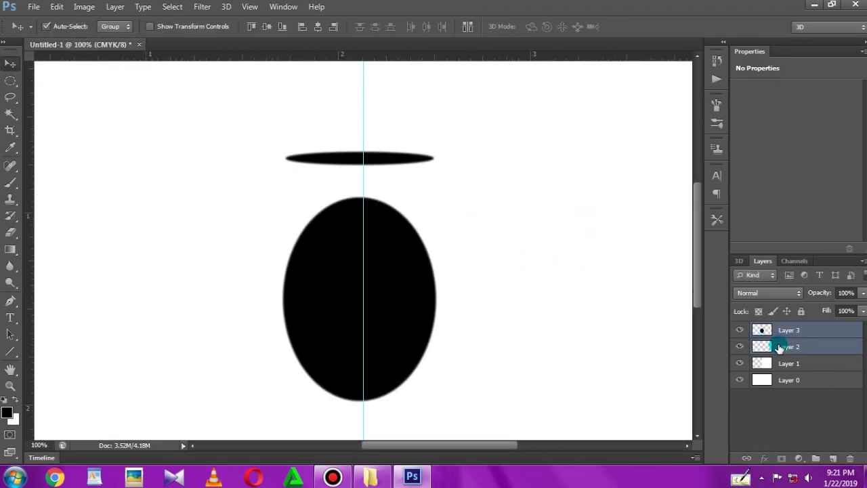
click(779, 346)
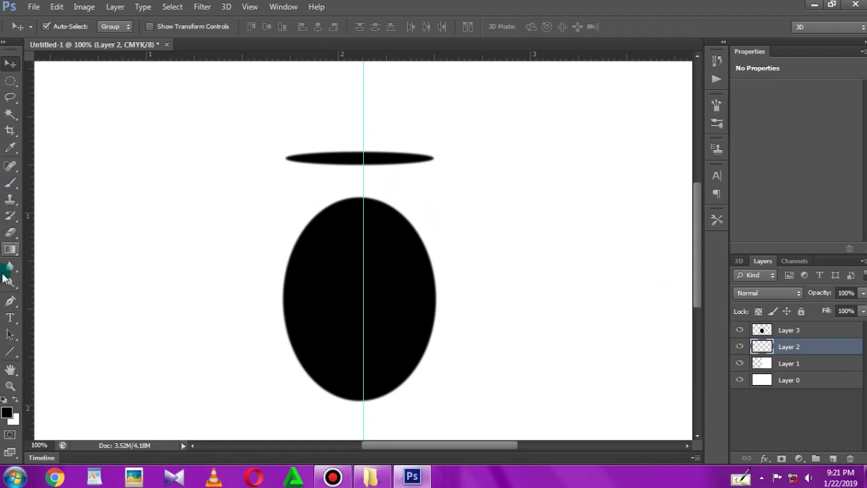
Step: Trace the right-side neck curve from the rim's right end with the Pen tool
right_click(10, 301)
click(70, 296)
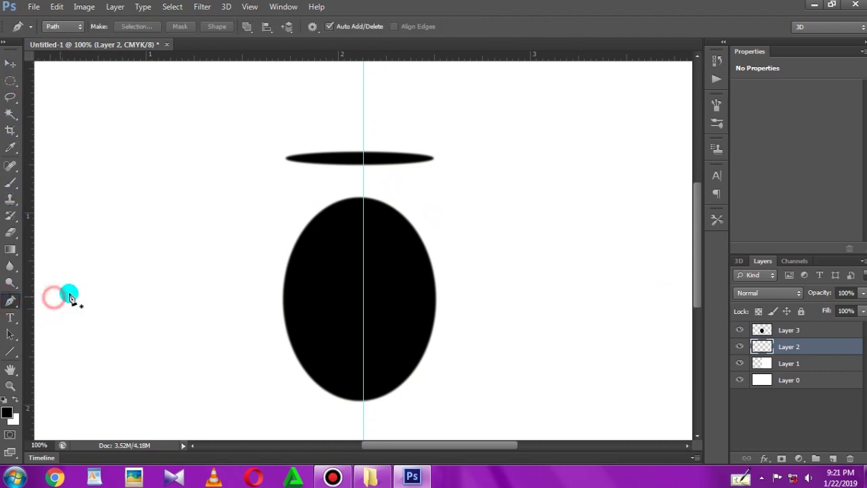
click(432, 160)
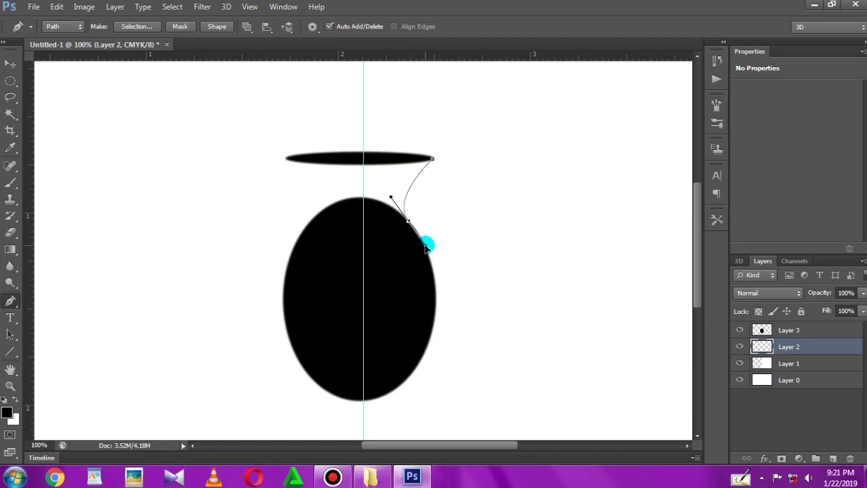
key(ctrl+plus)
key(ctrl+plus)
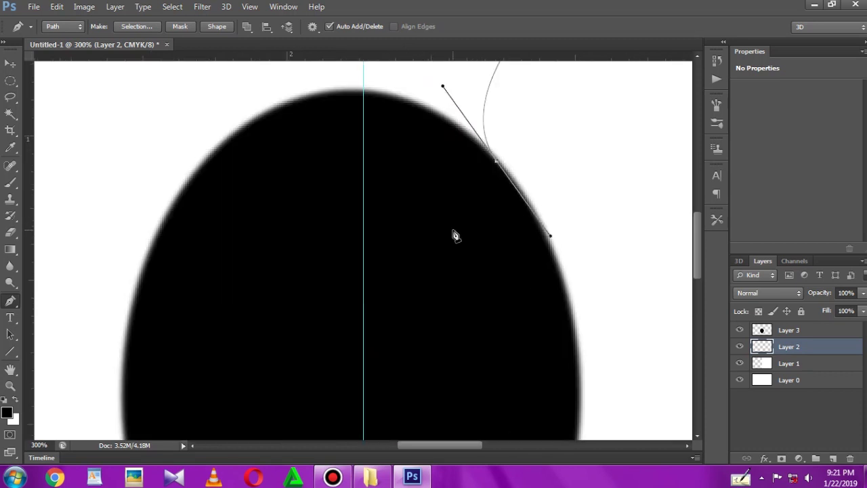
key(ctrl+minus)
key(ctrl+minus)
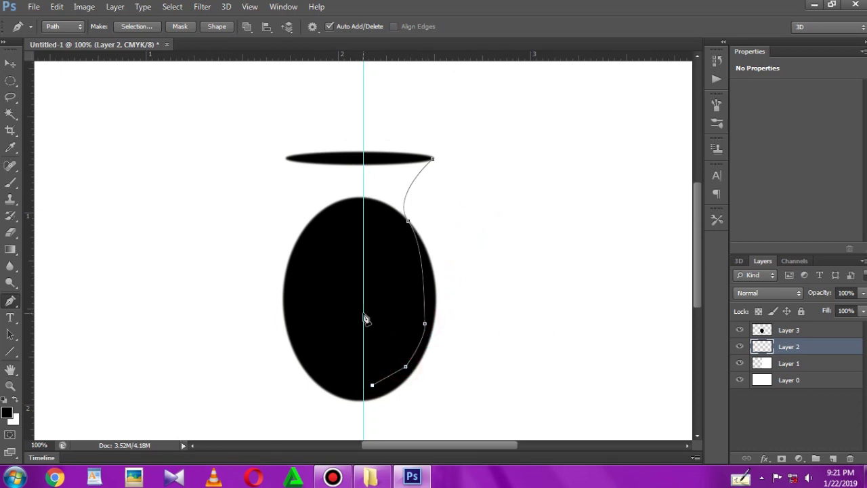
scroll(366, 173, up, 2)
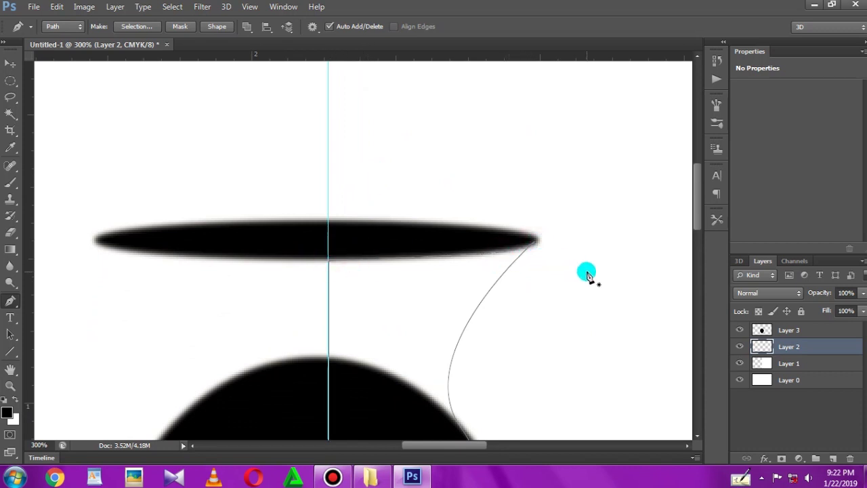
key(ctrl+minus)
key(ctrl+minus)
key(ctrl+minus)
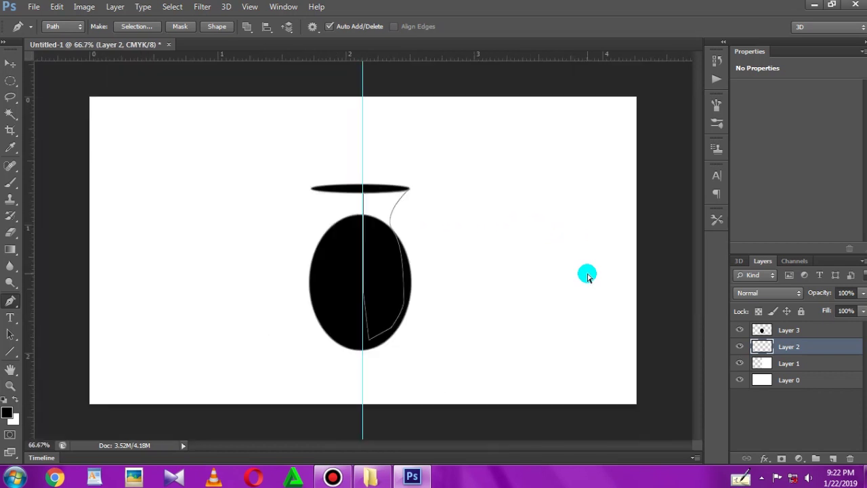
Step: Add Layer 4 and turn the neck path into a selection for the black neck
click(834, 457)
key(alt+BackSpace)
key(ctrl+z)
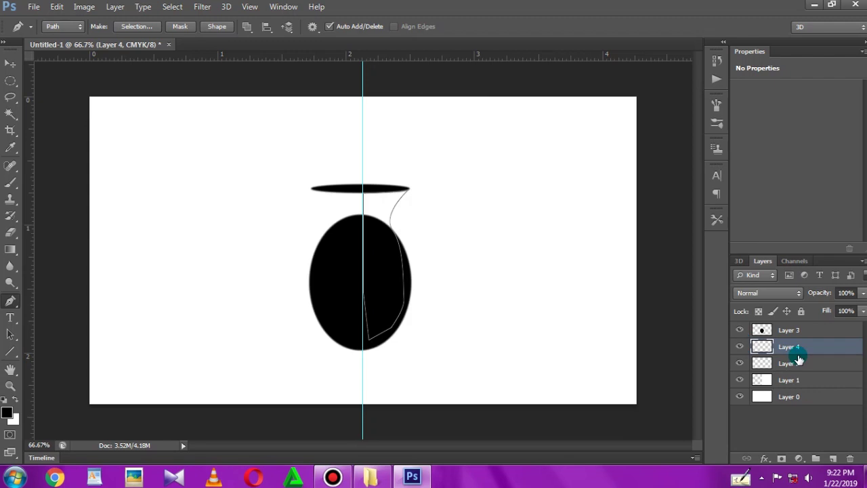
key(ctrl+Return)
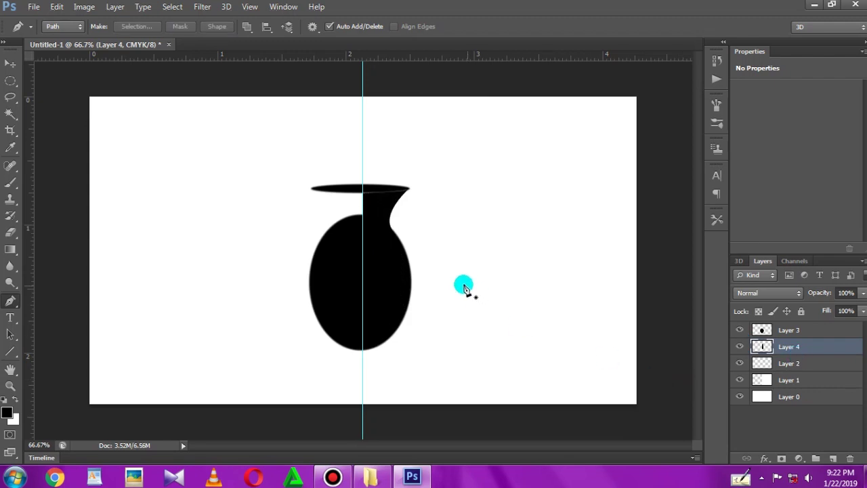
key(ctrl+plus)
key(ctrl+plus)
key(ctrl+minus)
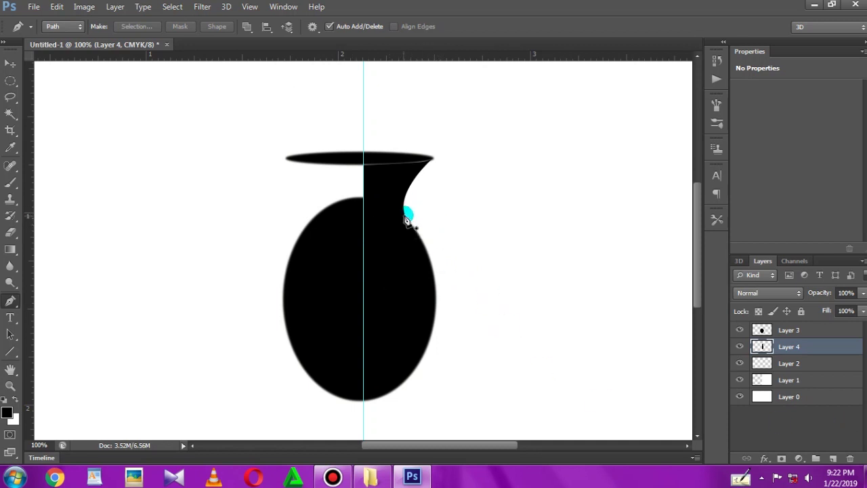
Step: Warp the Layer 4 neck, bending its upper right outward
key(ctrl+t)
right_click(415, 190)
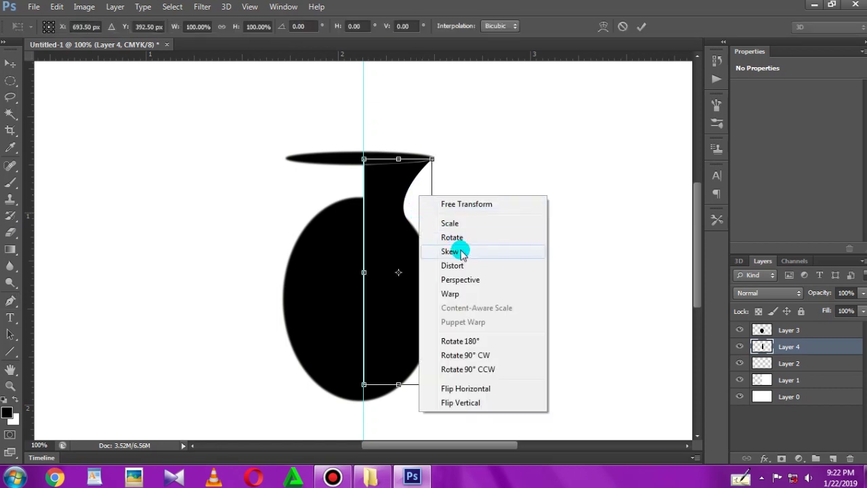
click(452, 294)
drag(430, 190, 434, 188)
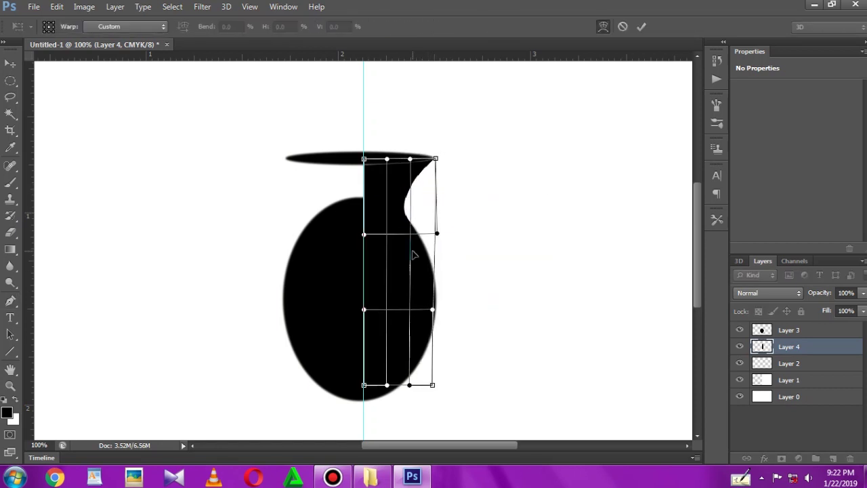
key(Return)
Step: Warp the neck again, curving its inner edge further into a flare
key(p)
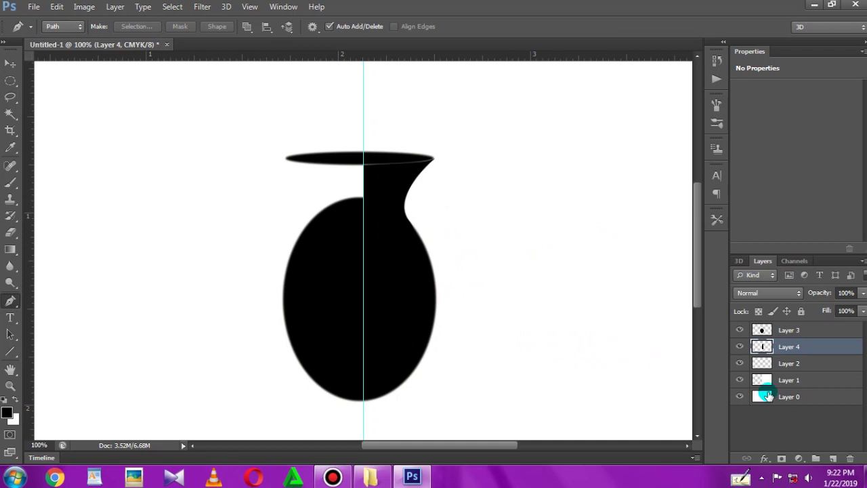
right_click(400, 249)
key(Escape)
key(ctrl+t)
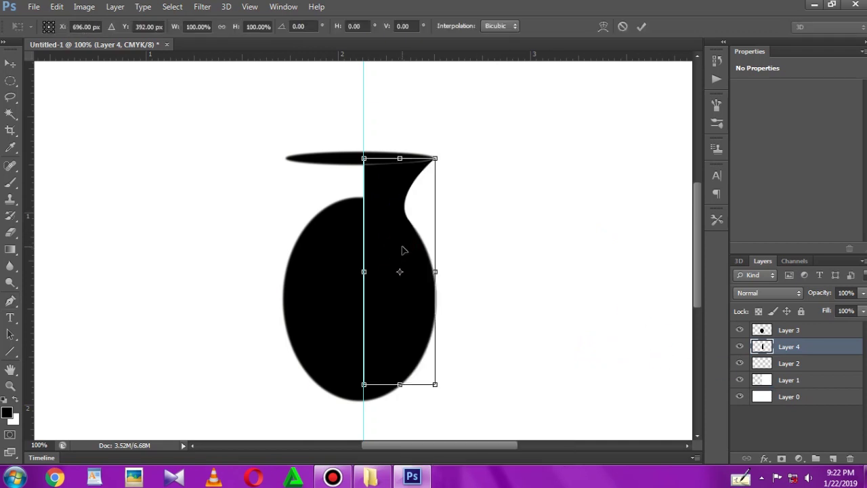
right_click(403, 243)
click(434, 339)
mouse_move(437, 291)
mouse_down()
mouse_move(417, 225)
mouse_move(408, 231)
mouse_move(427, 197)
mouse_up()
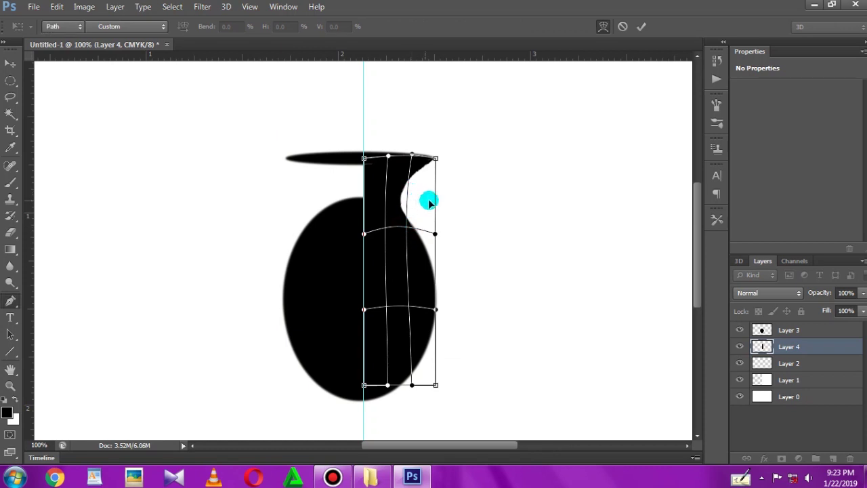
key(Return)
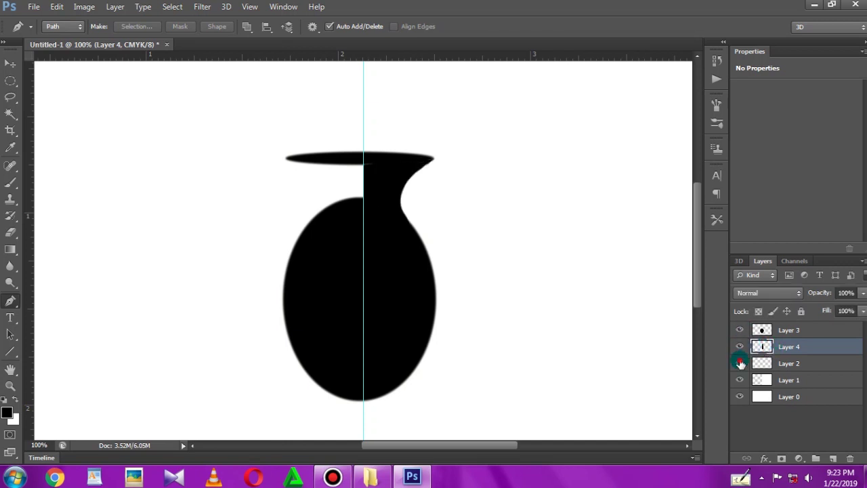
Step: Merge the neck Layer 4 into the body Layer 3
click(740, 363)
click(740, 363)
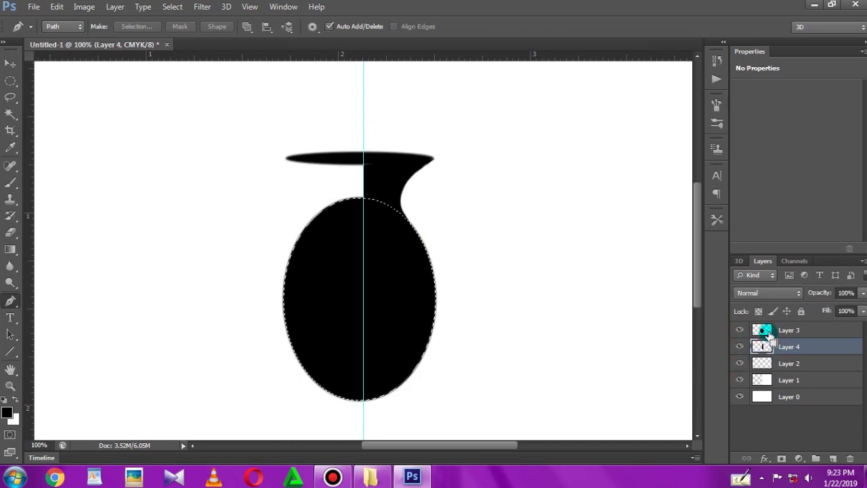
shift+click(765, 332)
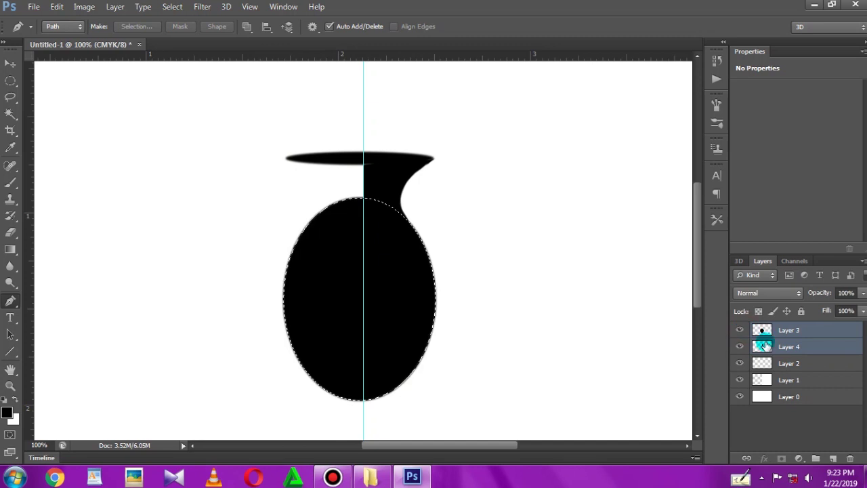
click(740, 346)
click(739, 346)
key(ctrl+e)
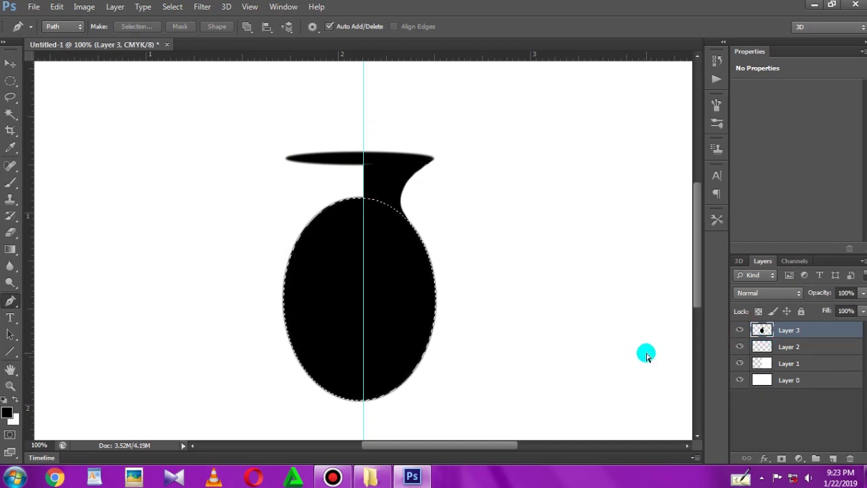
key(ctrl+d)
Step: Move the brim Layer 2 above the body layer and load its outline as a selection
click(740, 346)
click(740, 346)
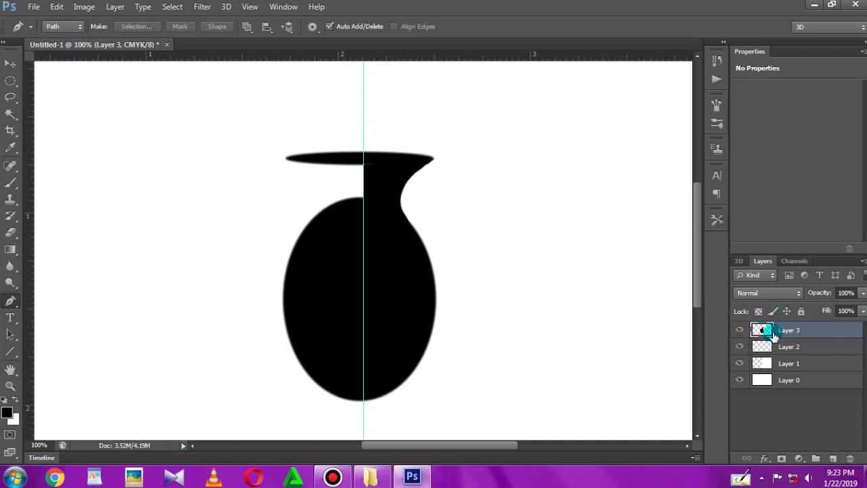
drag(756, 351, 719, 350)
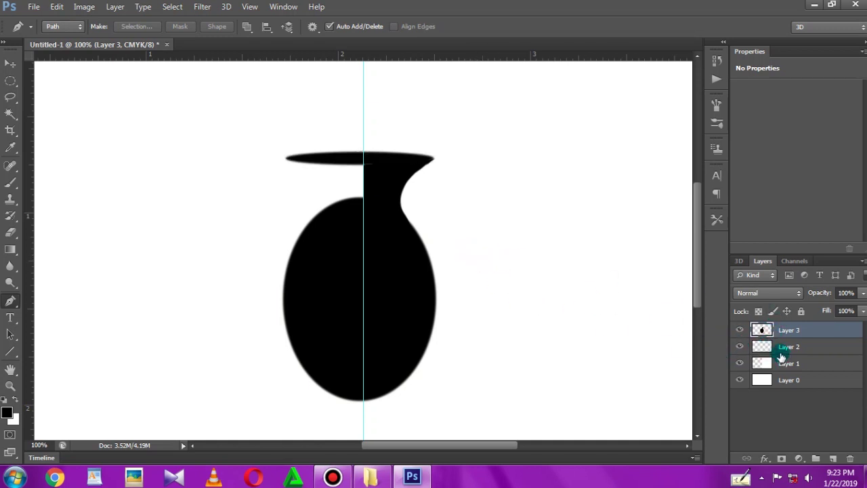
drag(782, 348, 785, 327)
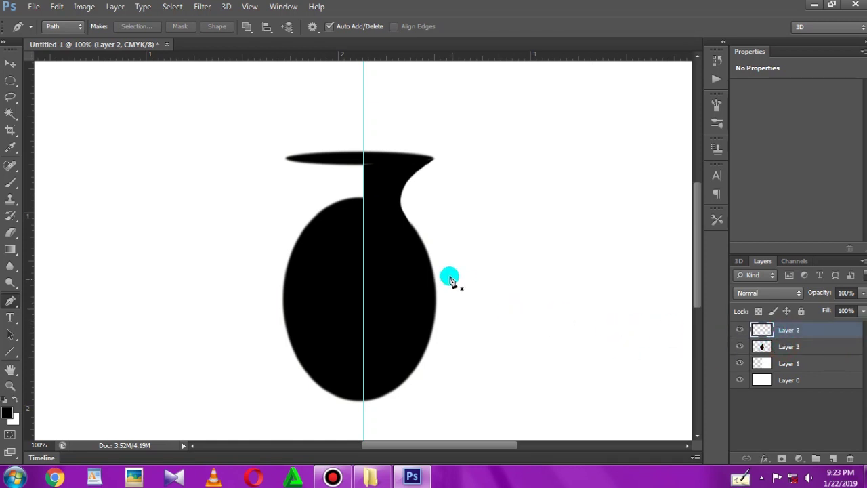
click(742, 332)
click(741, 331)
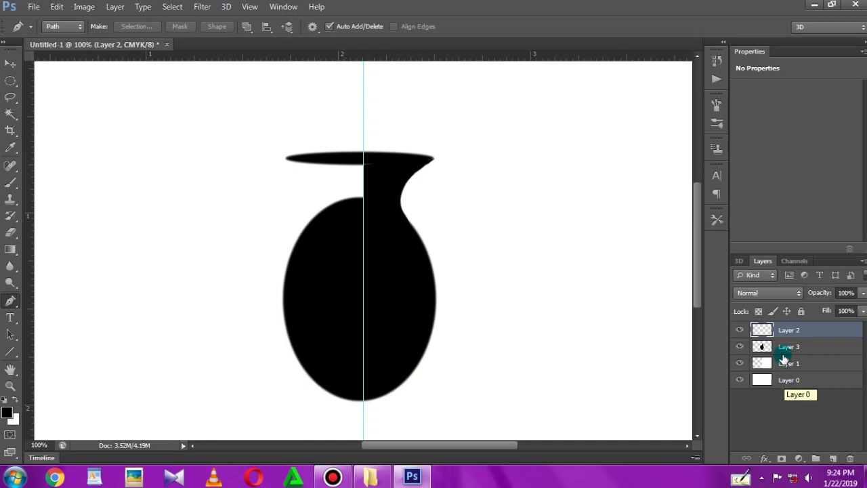
ctrl+click(764, 332)
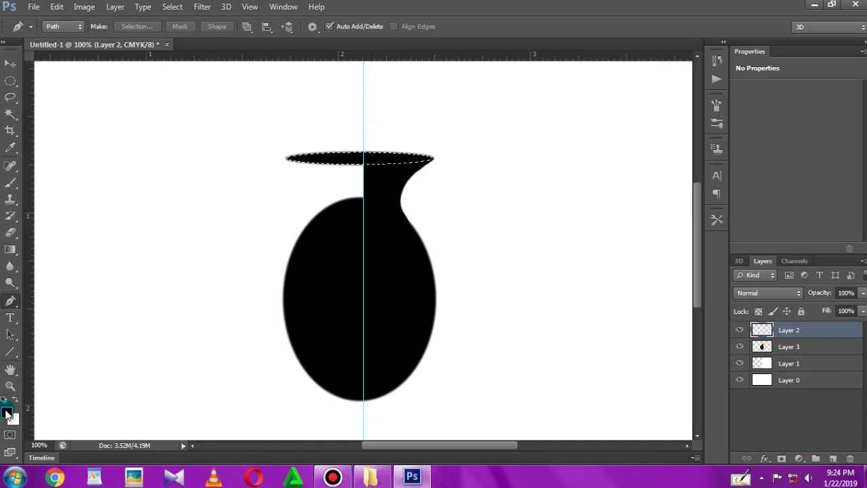
Step: Fill the brim selection with a light grey colour
click(6, 411)
click(324, 235)
click(590, 145)
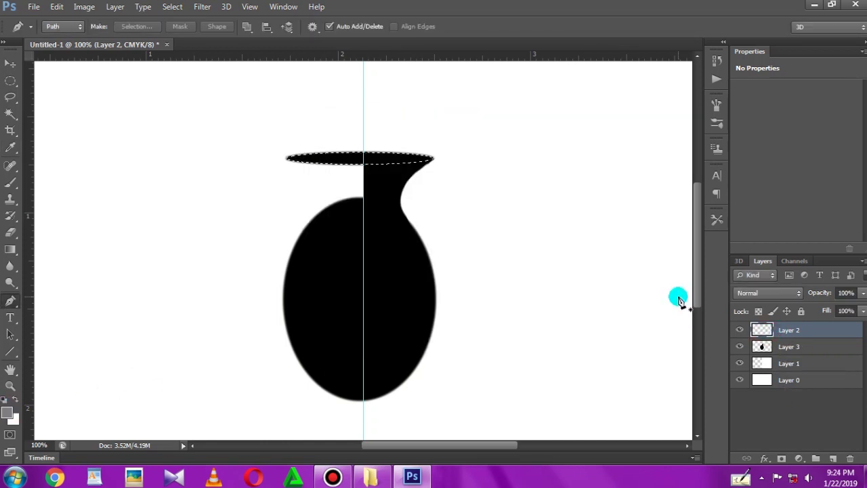
key(alt+BackSpace)
key(ctrl+d)
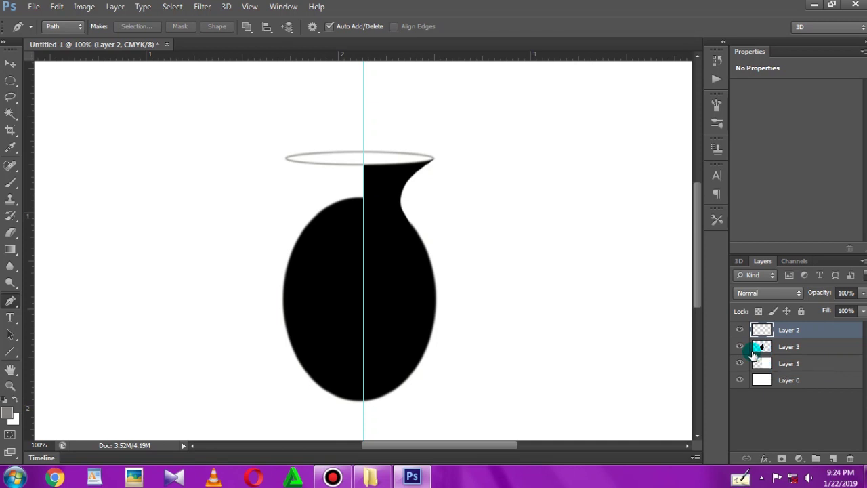
Step: Delete the brim and body left of the guide using the Layer 1 half selection
click(738, 382)
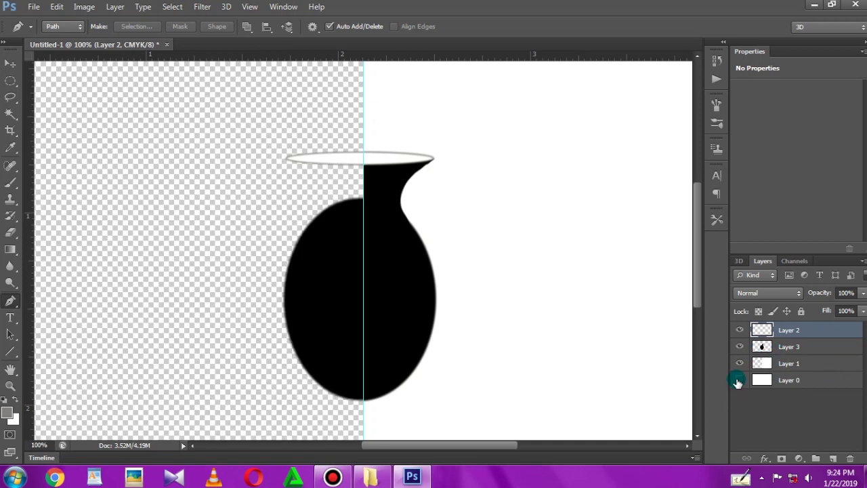
click(739, 381)
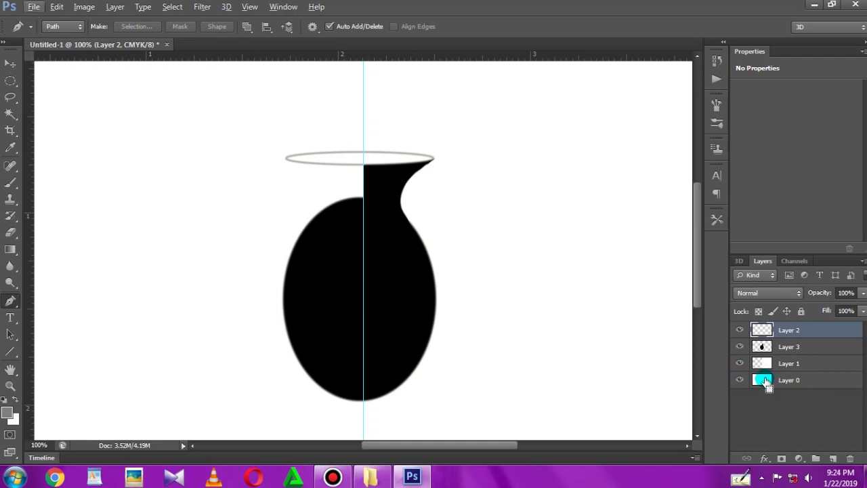
ctrl+click(765, 365)
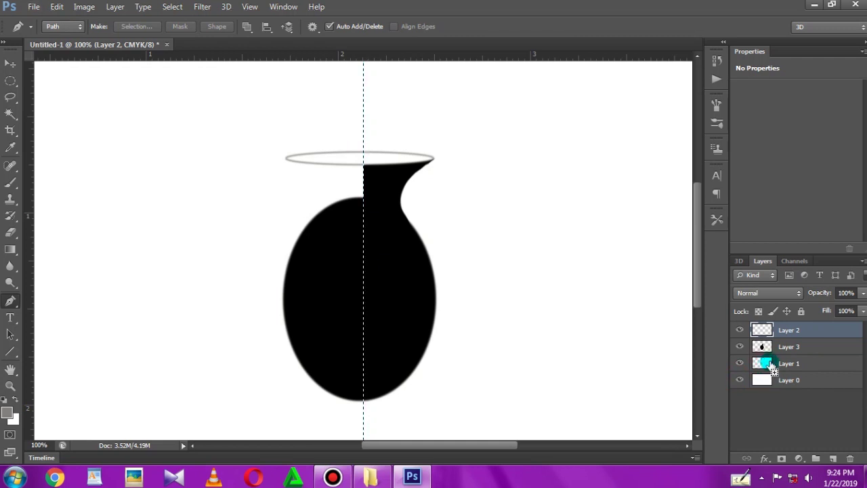
key(Delete)
click(799, 351)
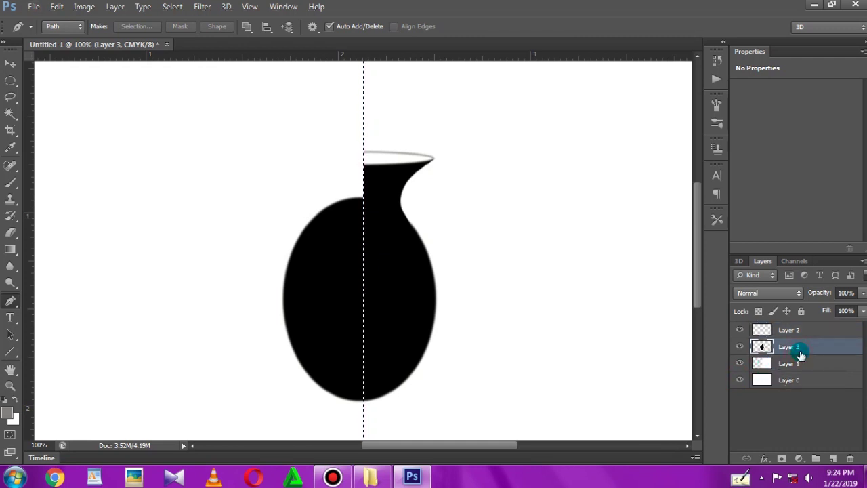
key(Delete)
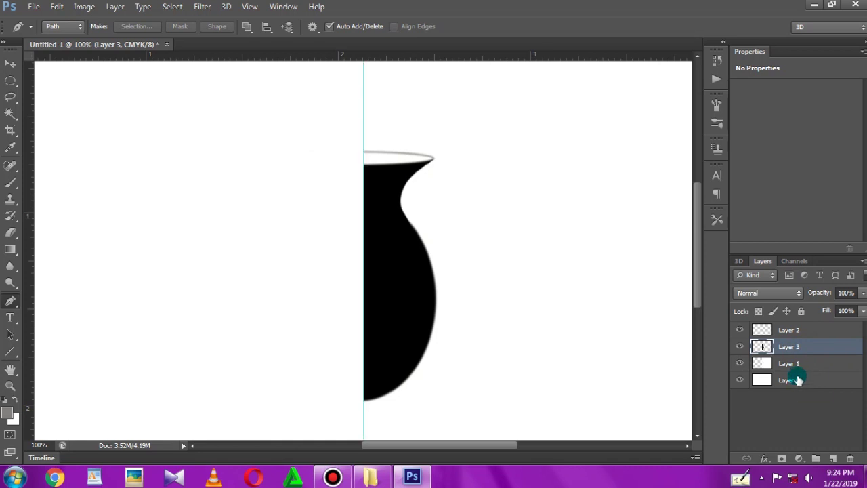
key(ctrl+minus)
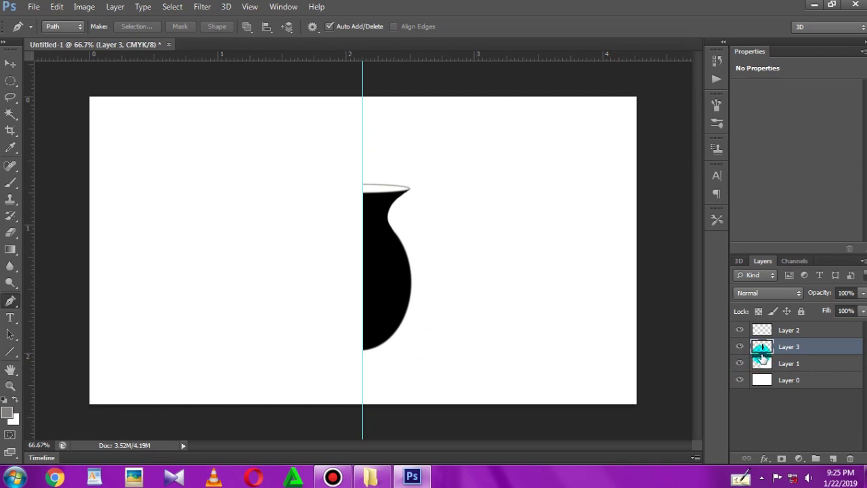
shift+click(779, 330)
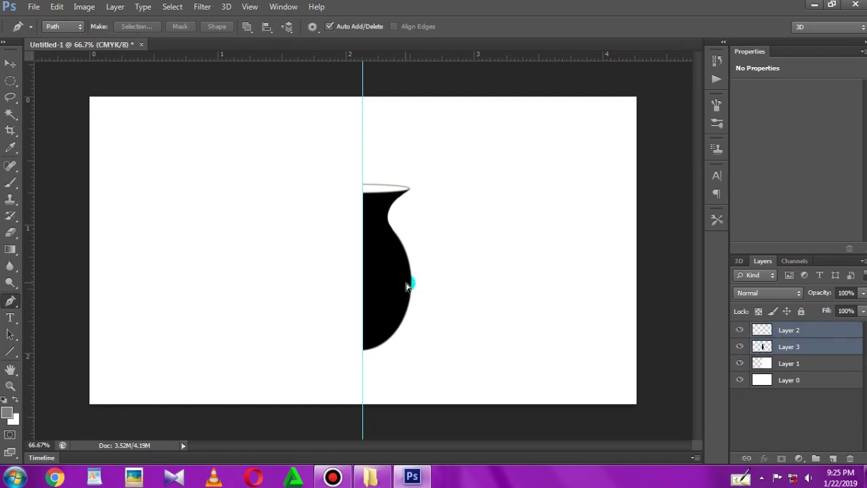
Step: Duplicate the brim and body halves, flip them horizontally, and align them left of the centre guide
key(ctrl+j)
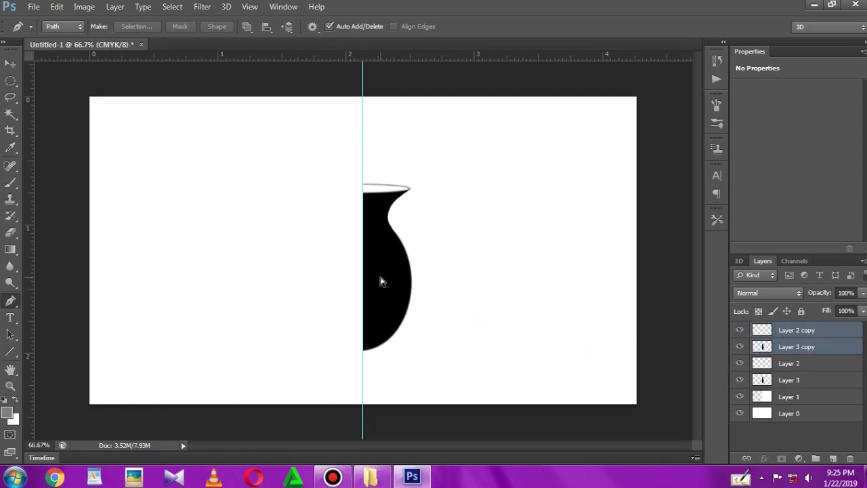
key(ctrl+t)
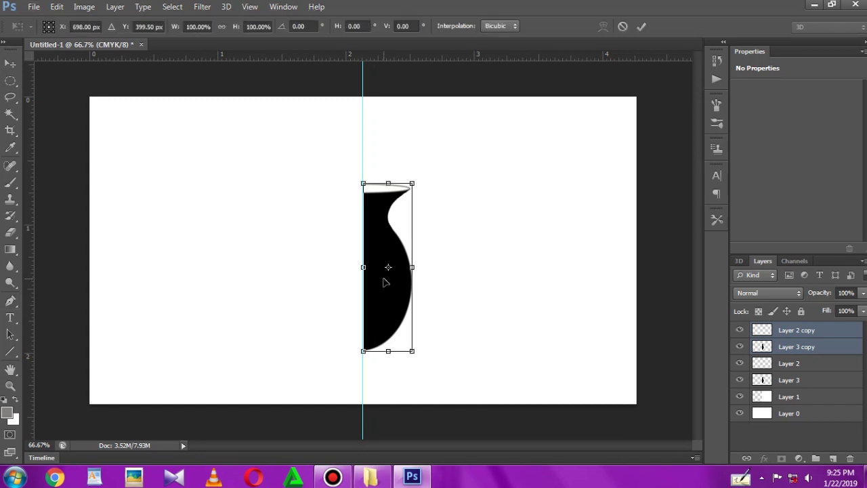
right_click(398, 254)
click(443, 222)
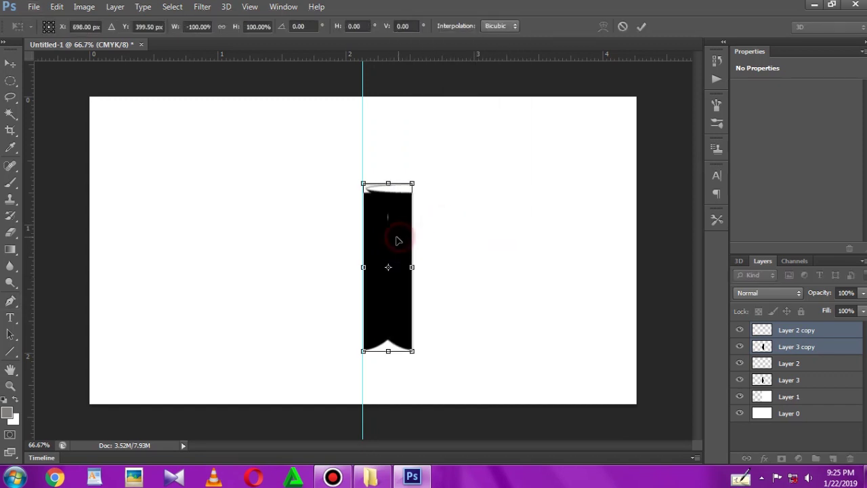
drag(398, 241, 361, 242)
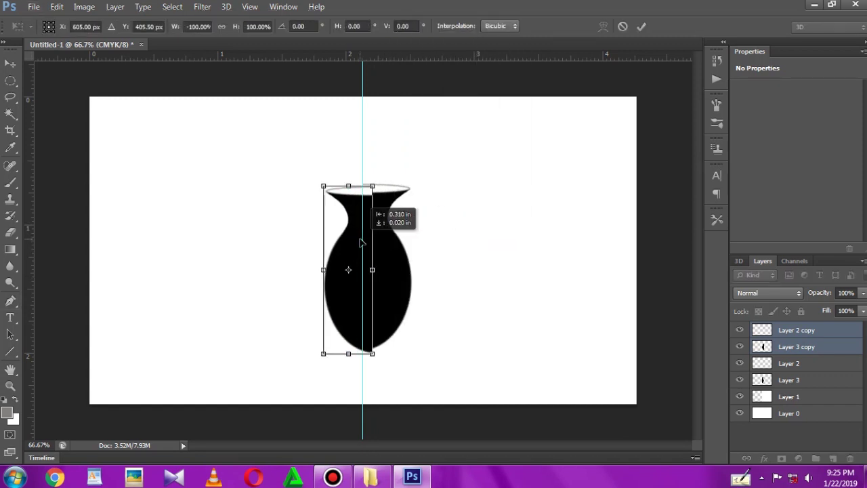
key(ctrl+plus)
key(ctrl+plus)
key(ctrl+minus)
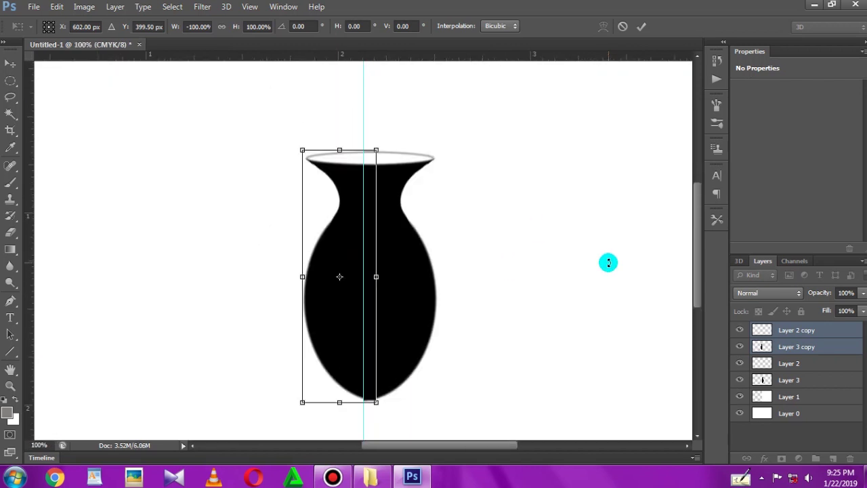
key(Left)
key(Left)
key(Left)
key(Left)
key(Left)
key(Left)
key(Left)
key(Left)
key(Left)
key(Left)
key(Left)
key(Left)
key(Return)
key(p)
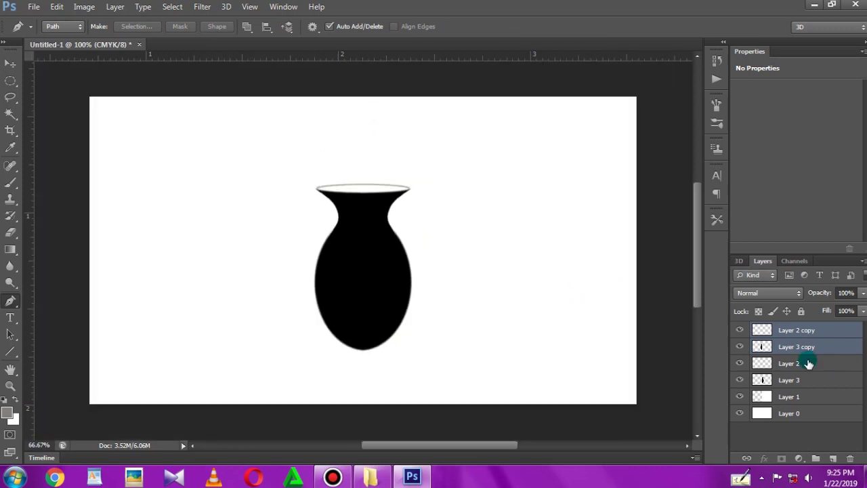
Step: Zoom out to the whole canvas and merge Layer 1 down into Layer 0
key(ctrl+minus)
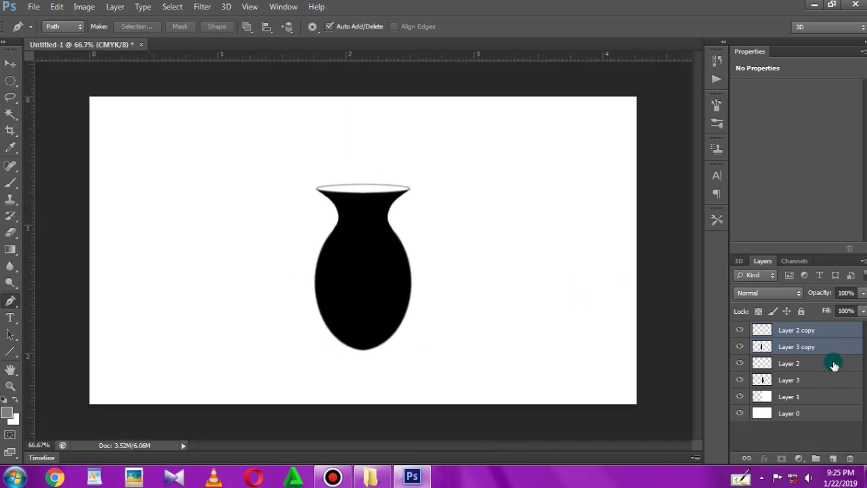
click(739, 413)
click(739, 413)
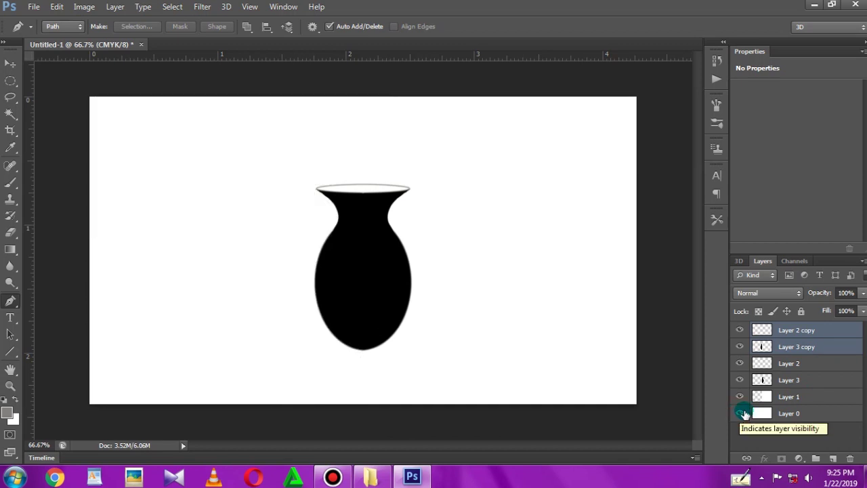
click(762, 400)
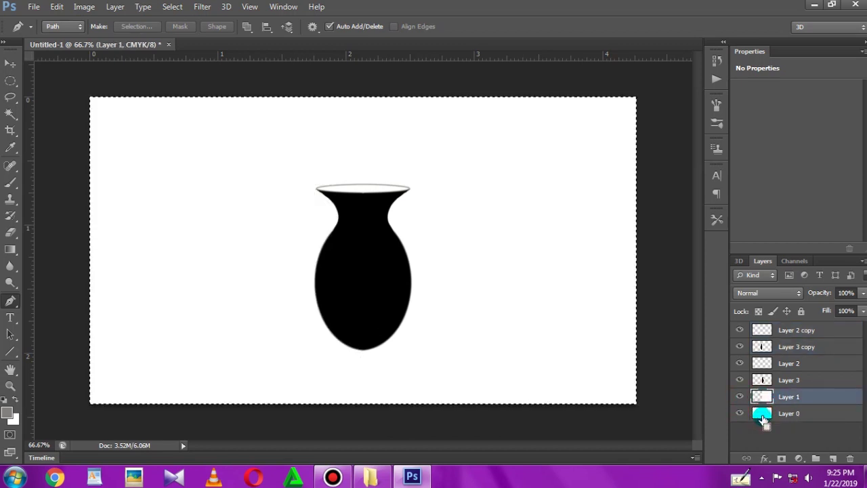
key(ctrl+e)
Step: Move Layer 3 copy beneath Layer 2 and merge it with Layer 3 into one vase-body layer
click(739, 396)
click(739, 396)
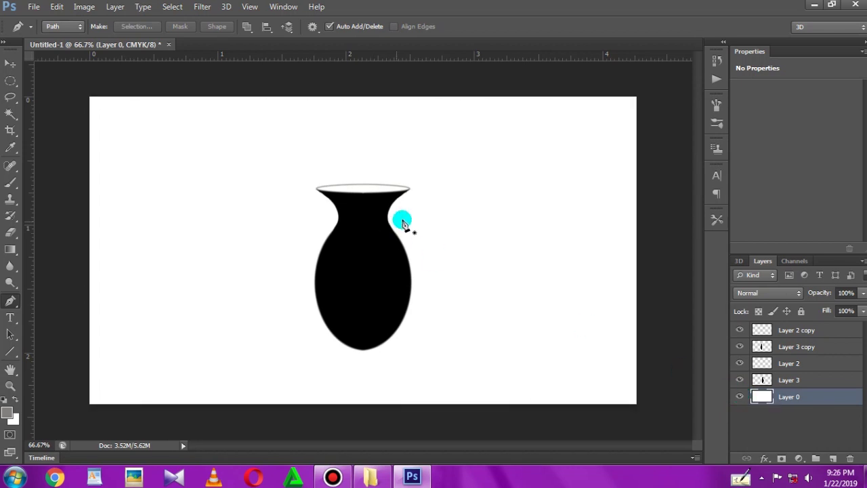
click(740, 381)
click(740, 381)
click(740, 380)
click(740, 381)
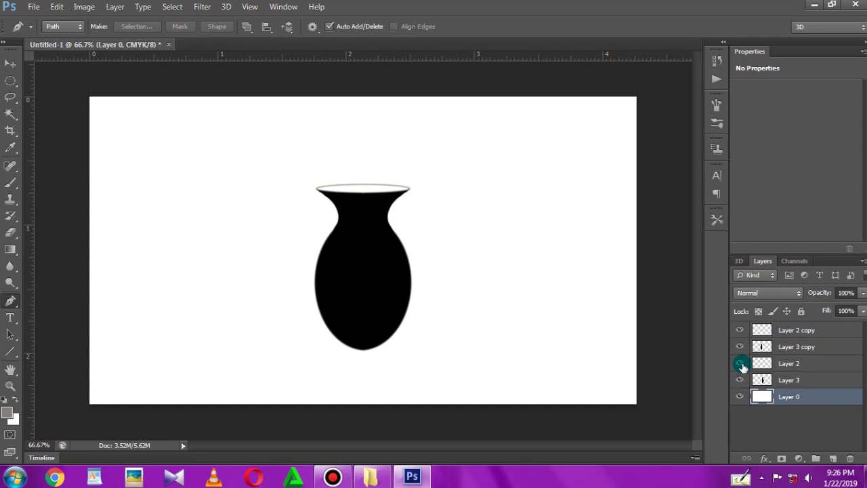
click(776, 331)
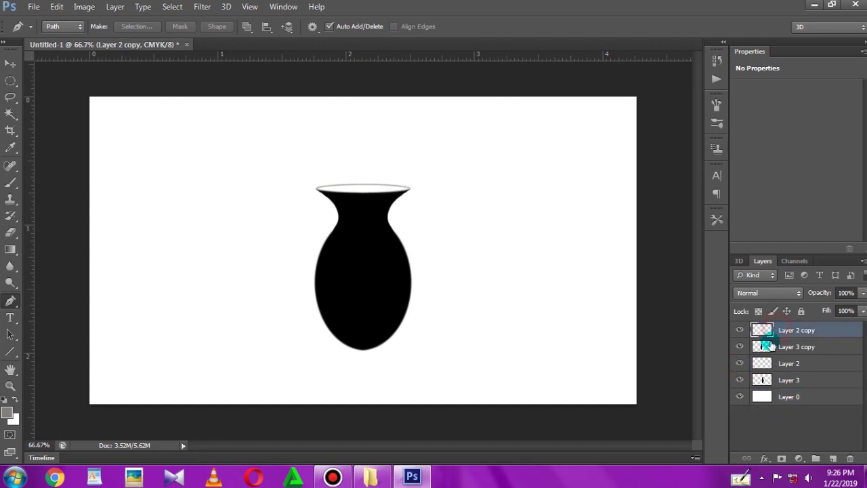
click(761, 351)
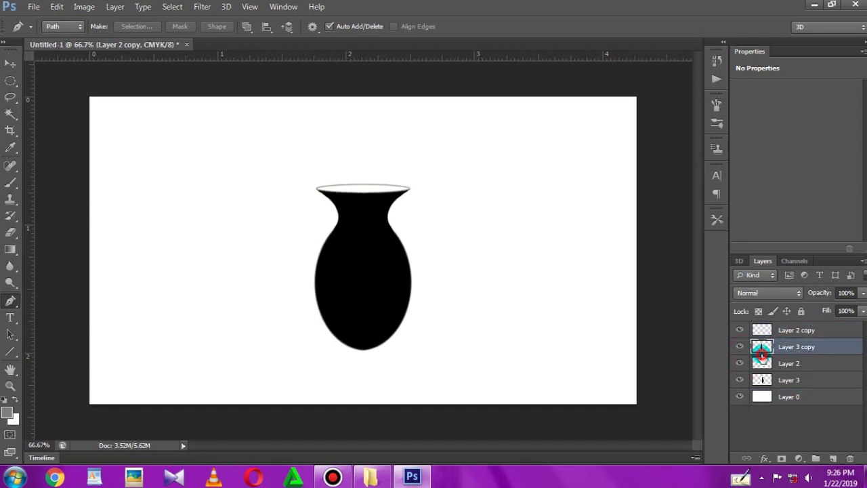
click(771, 332)
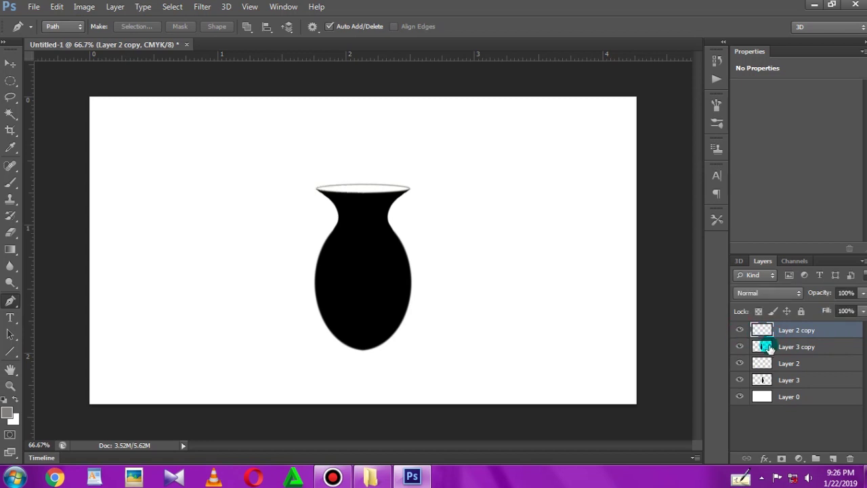
drag(777, 353, 780, 369)
shift+click(780, 381)
key(ctrl+e)
Step: Merge Layer 2 and Layer 2 copy into a single rim layer
click(784, 346)
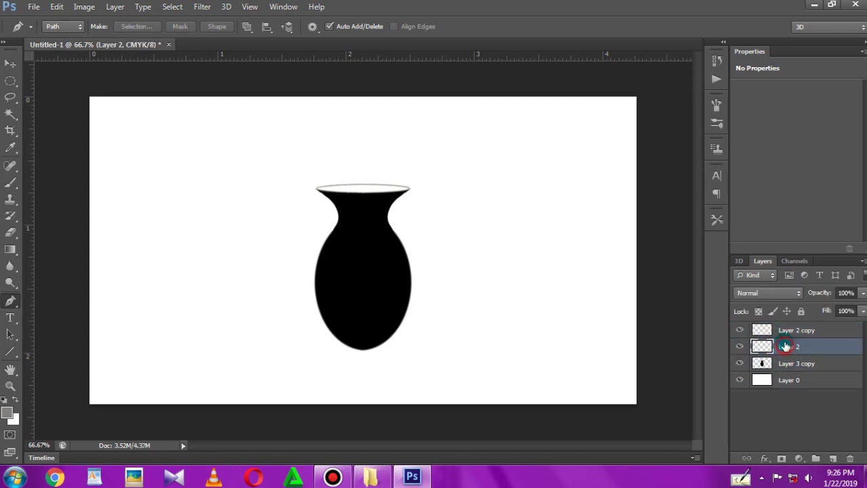
shift+click(788, 332)
key(ctrl+e)
double_click(740, 331)
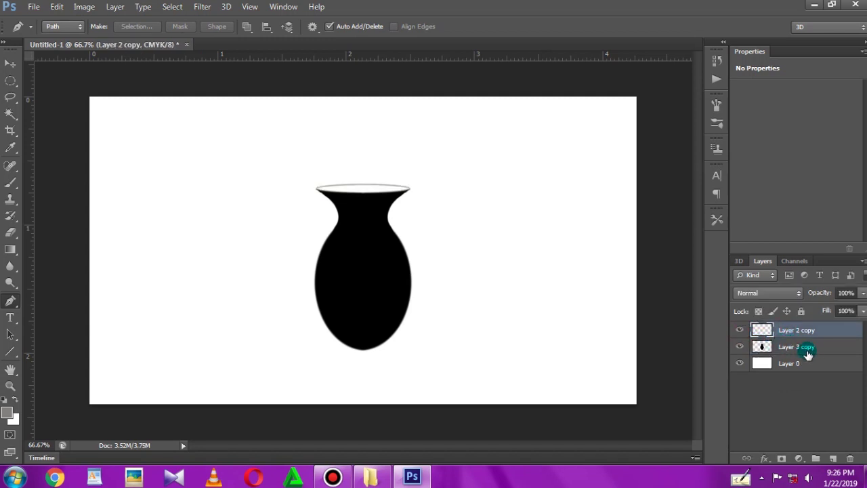
Step: Dismiss the save dialog, clear the vase-body selection, and add a new empty layer
ctrl+shift+click(762, 347)
key(ctrl+s)
click(835, 304)
key(ctrl+d)
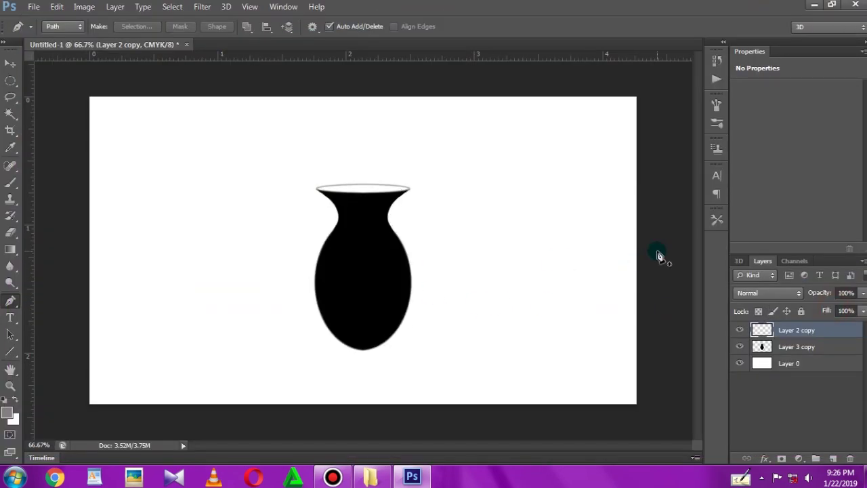
click(833, 458)
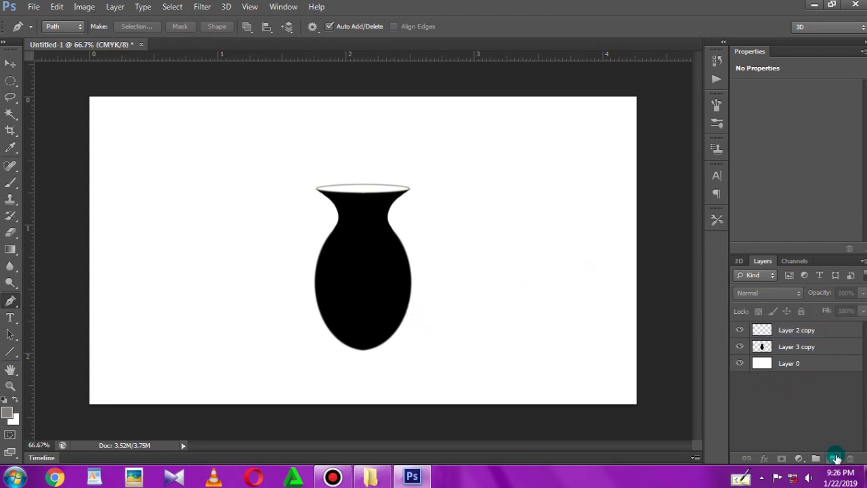
Step: Move the new layer below the vase layers and draw a wide, flat elliptical selection above right of the vase
drag(789, 329, 789, 373)
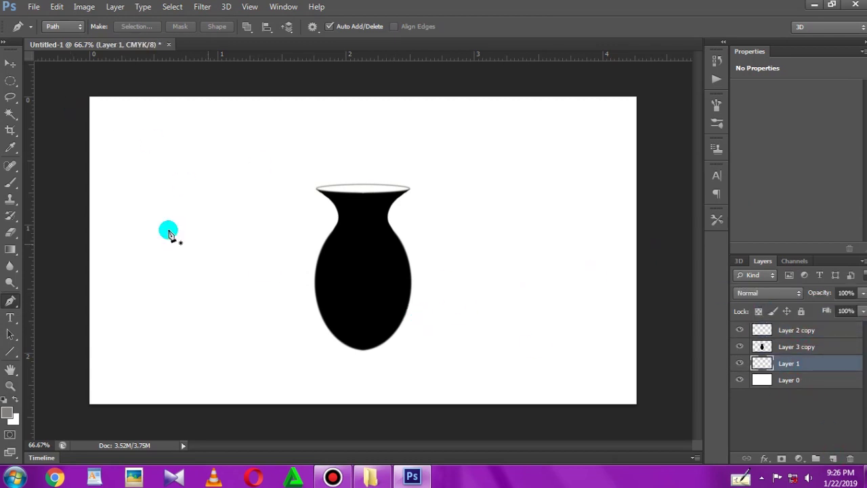
right_click(11, 81)
click(54, 98)
mouse_move(240, 266)
mouse_down()
mouse_move(400, 314)
mouse_move(597, 170)
mouse_up()
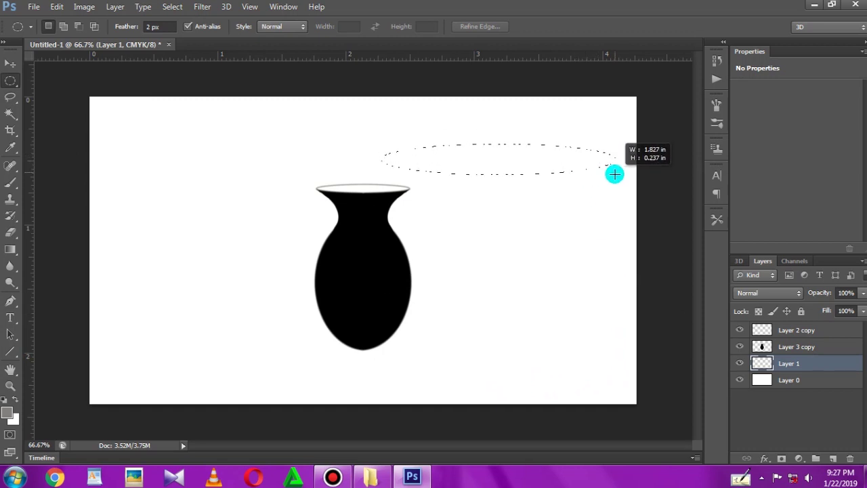
mouse_move(597, 169)
mouse_down()
mouse_move(607, 141)
mouse_move(614, 166)
mouse_move(607, 156)
mouse_up()
Step: Fill the ellipse with a gold-yellow foreground colour, then deselect
click(8, 411)
drag(499, 312, 491, 289)
click(476, 242)
drag(463, 169, 431, 177)
drag(493, 293, 494, 298)
drag(456, 185, 446, 166)
click(587, 147)
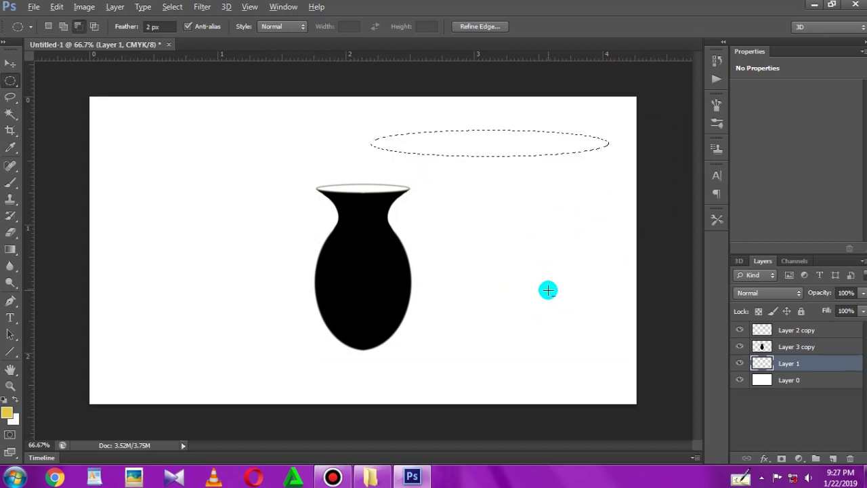
key(alt+BackSpace)
click(568, 298)
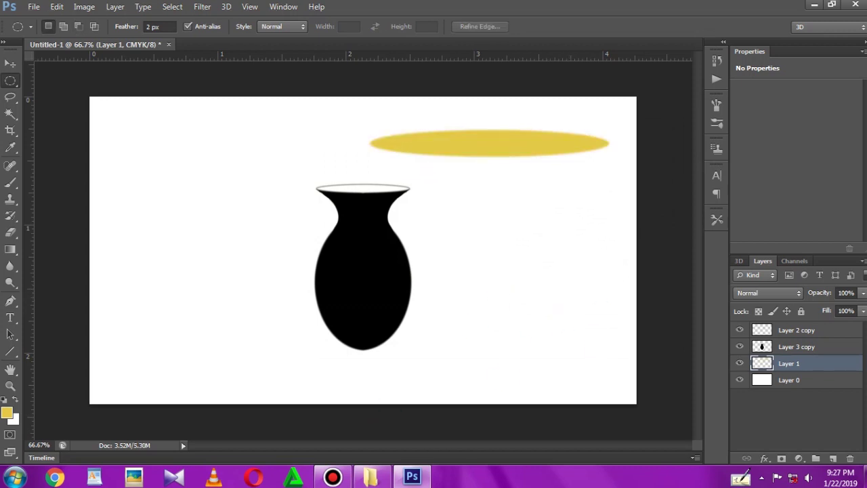
click(812, 400)
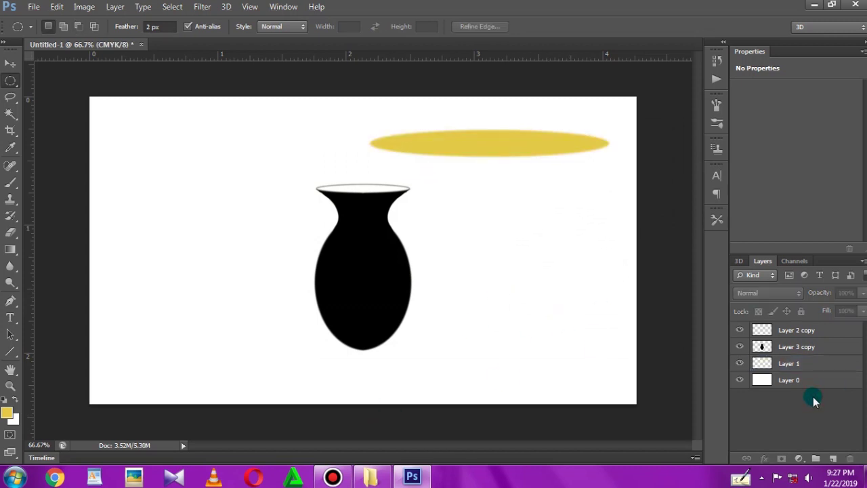
Step: Load Layer 3 copy's vase body as a selection and set the foreground to light grey
click(775, 348)
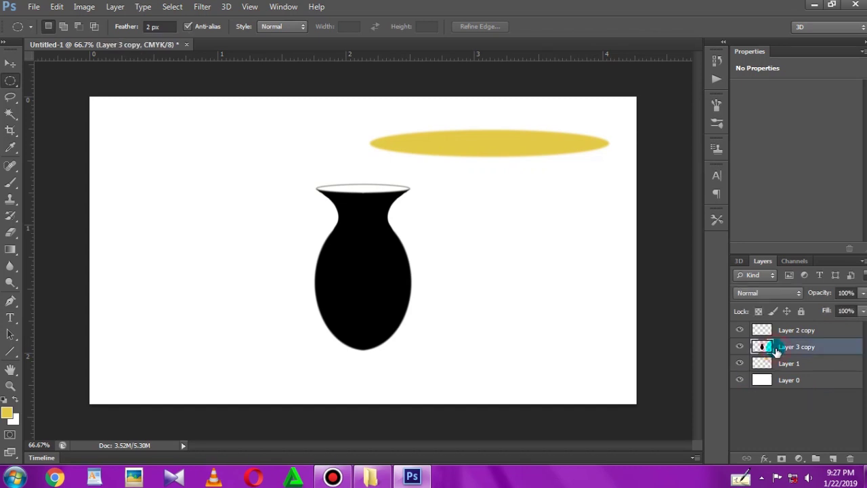
ctrl+click(762, 347)
click(6, 411)
mouse_move(357, 251)
mouse_down()
mouse_move(323, 208)
mouse_move(323, 235)
mouse_up()
click(613, 149)
click(7, 411)
click(324, 217)
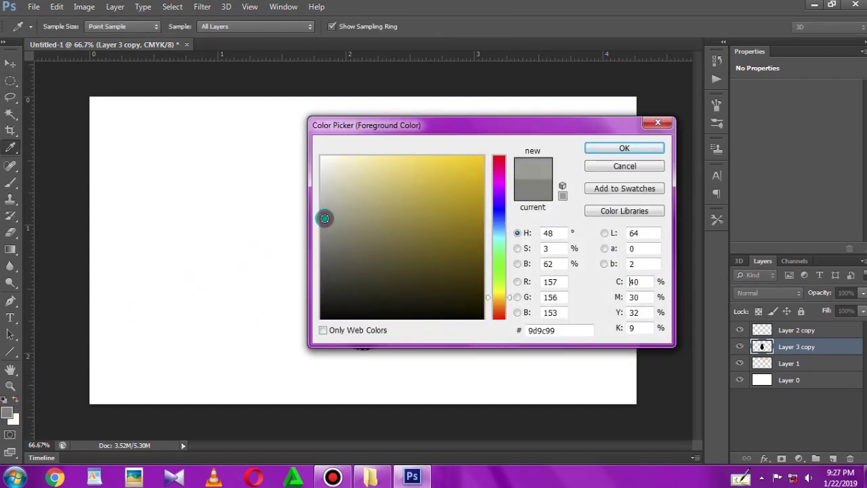
click(322, 213)
click(321, 201)
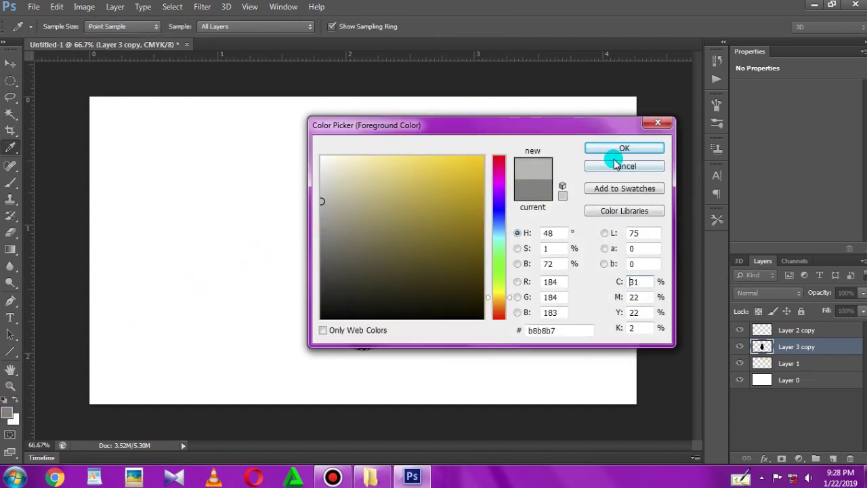
click(623, 147)
Step: Delete the vase's black fill, deselect, and duplicate the background Layer 0
key(m)
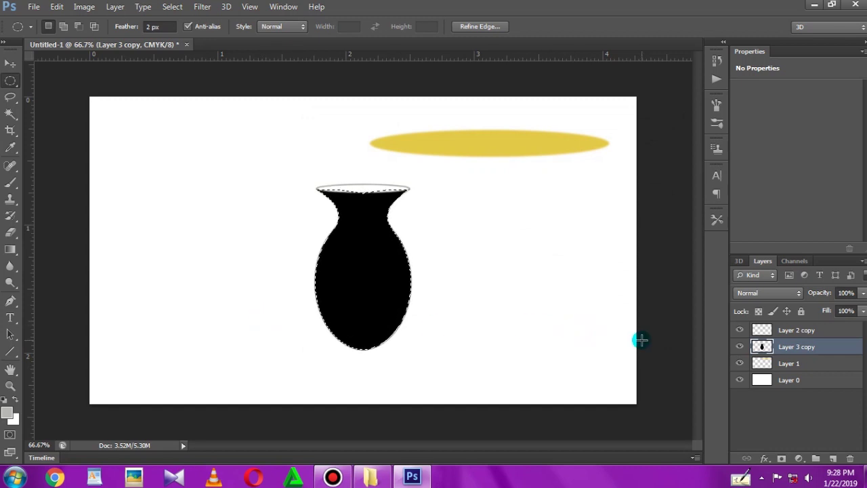
key(Delete)
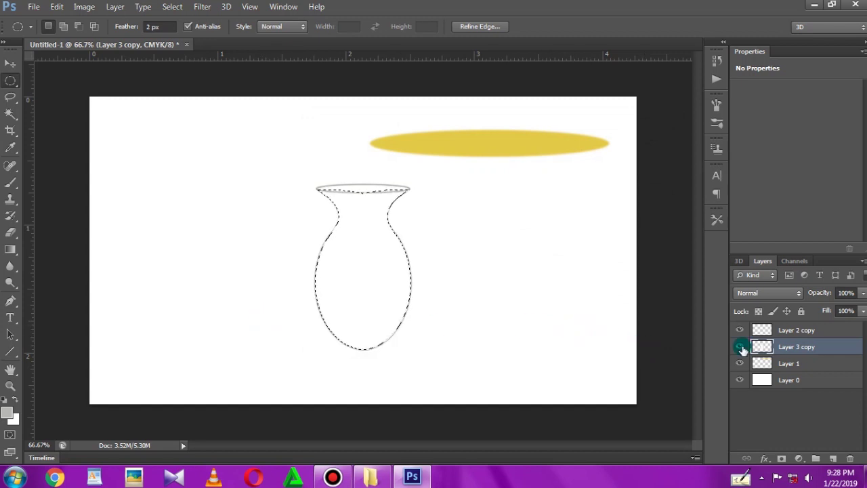
key(ctrl+d)
click(755, 376)
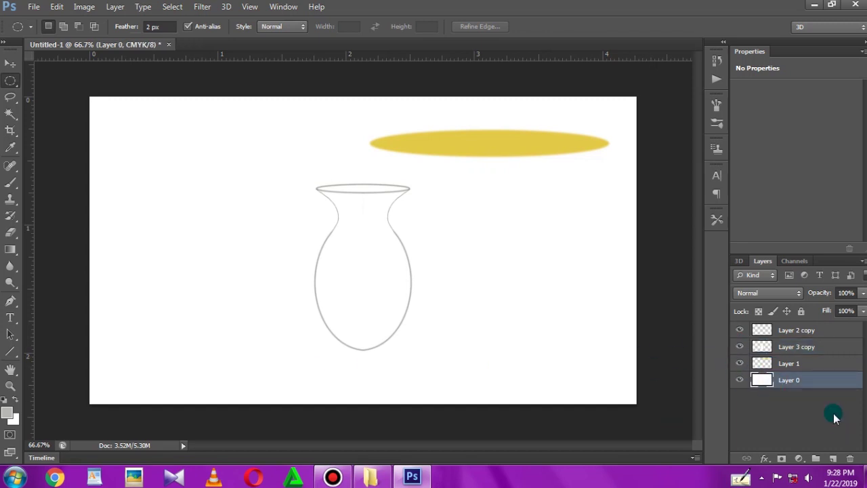
key(ctrl+j)
click(8, 412)
Step: Fill the Layer 0 copy with a saturated blue
drag(500, 241, 497, 220)
click(460, 196)
click(622, 147)
key(alt+BackSpace)
Step: Load the vase body as a selection and set the foreground to light grey
click(775, 366)
click(739, 363)
click(740, 363)
click(739, 346)
click(739, 346)
click(761, 348)
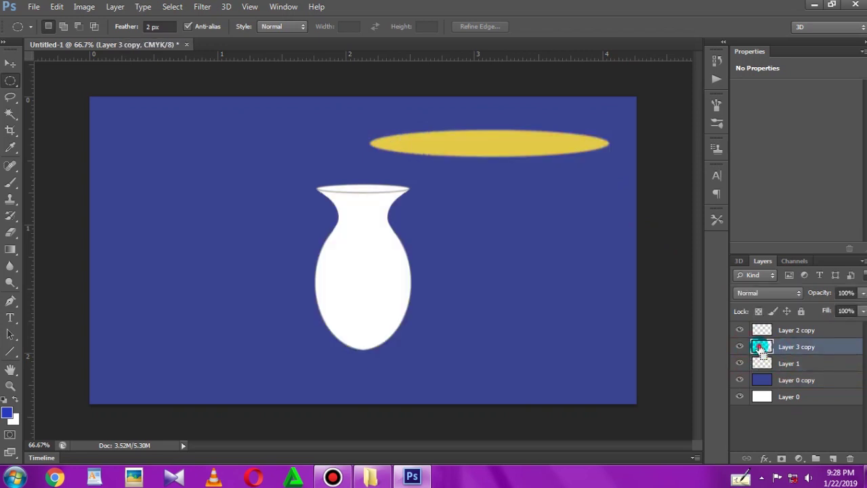
ctrl+click(761, 347)
click(9, 410)
drag(338, 203, 316, 195)
click(624, 148)
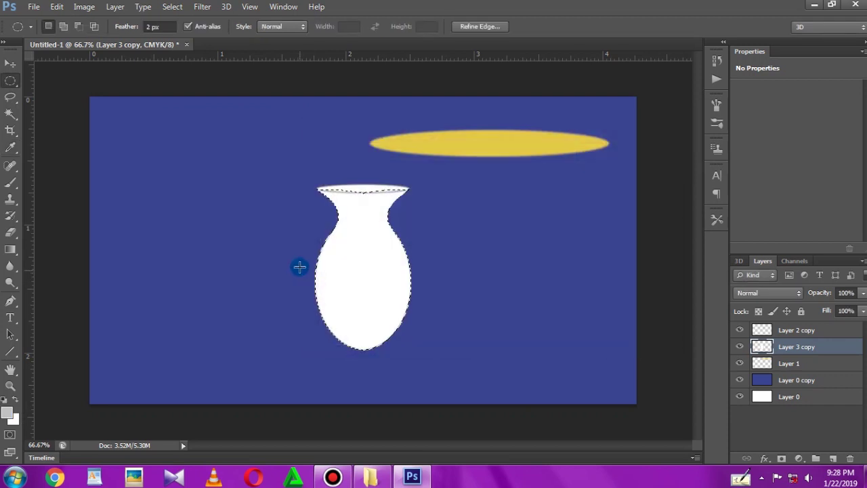
Step: Brush grey shading along the vase's left side, upper right side and neck
key(b)
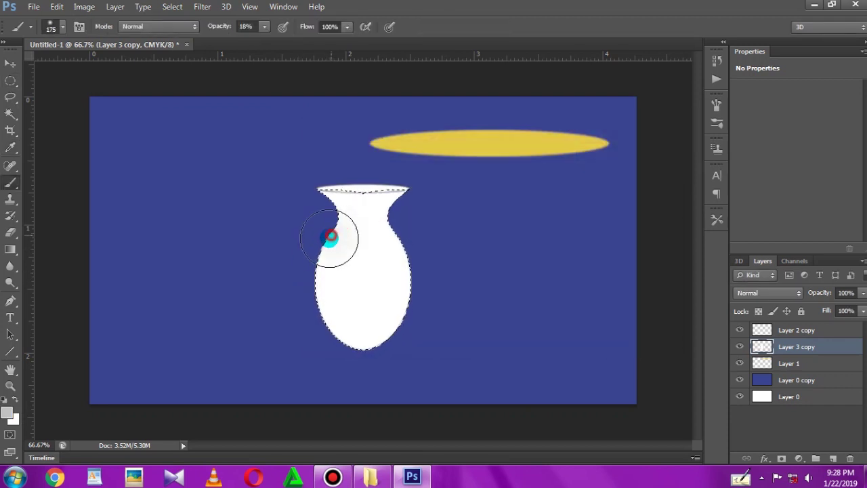
drag(329, 238, 323, 304)
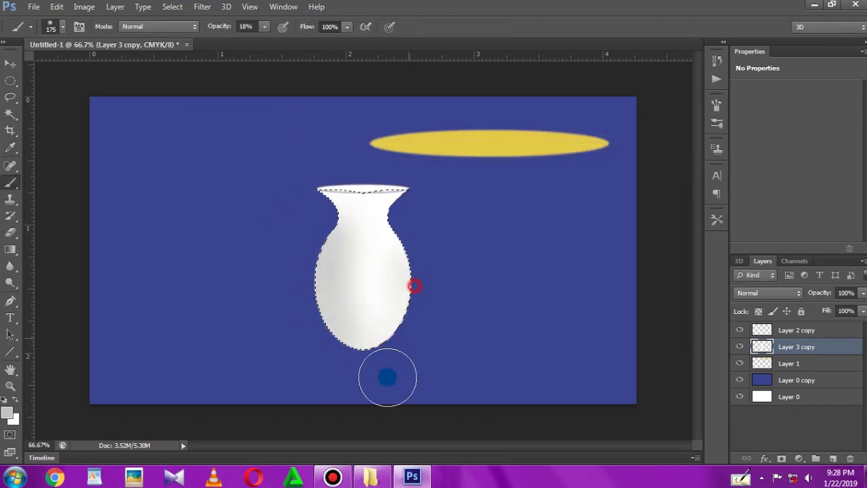
drag(402, 305, 382, 213)
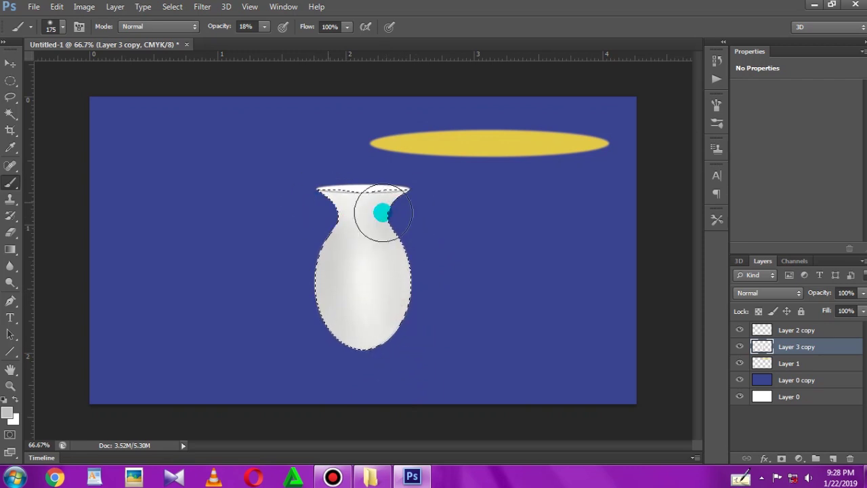
drag(333, 223, 372, 378)
mouse_move(333, 344)
mouse_down()
mouse_move(422, 290)
mouse_move(319, 321)
mouse_up()
Step: Paint grey-blue shading on the vase's right, left and lower sides and its neck
click(8, 412)
drag(339, 230, 327, 205)
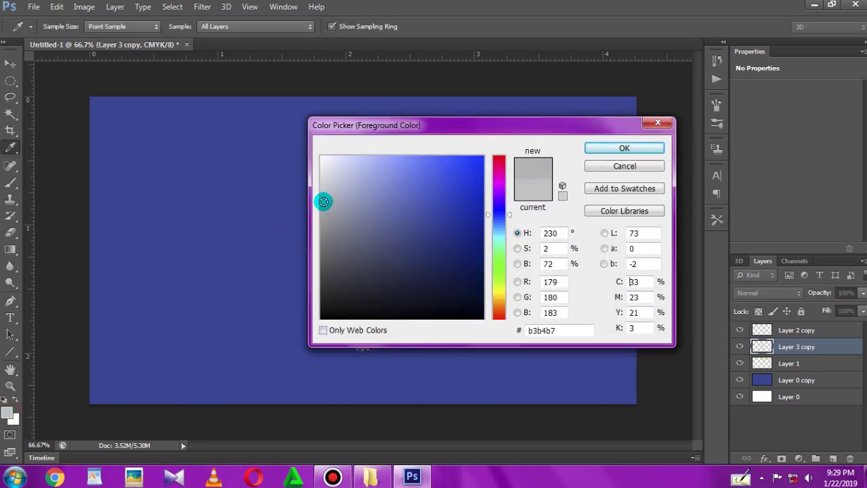
click(588, 152)
mouse_move(373, 331)
mouse_down()
mouse_move(407, 278)
mouse_move(339, 213)
mouse_move(355, 355)
mouse_up()
drag(305, 240, 391, 349)
mouse_move(424, 255)
mouse_down()
mouse_move(387, 199)
mouse_move(319, 264)
mouse_up()
drag(354, 358, 339, 316)
drag(346, 203, 350, 196)
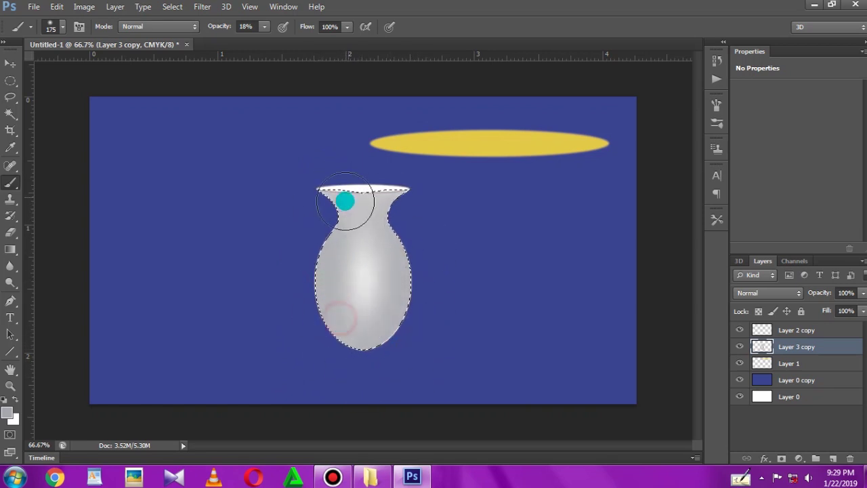
Step: Shade the vase's left, lower and upper edges with grey 7d7e82 using a soft round brush
click(8, 411)
click(538, 180)
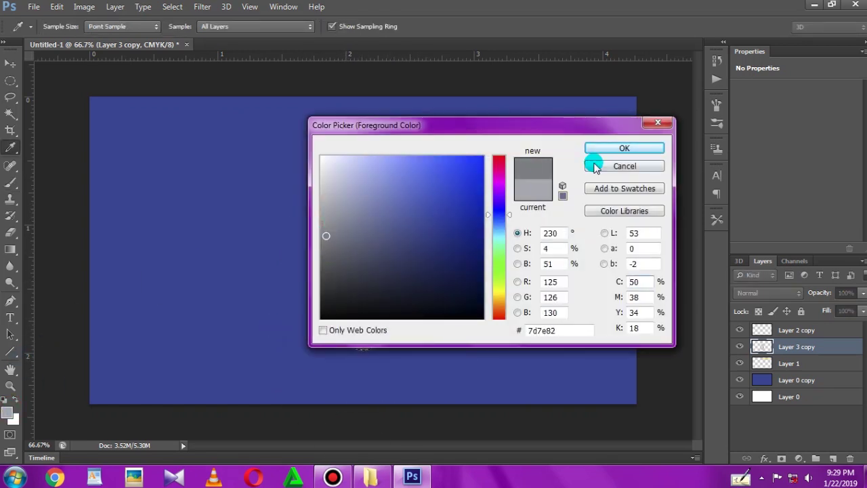
click(624, 147)
right_click(410, 225)
double_click(512, 317)
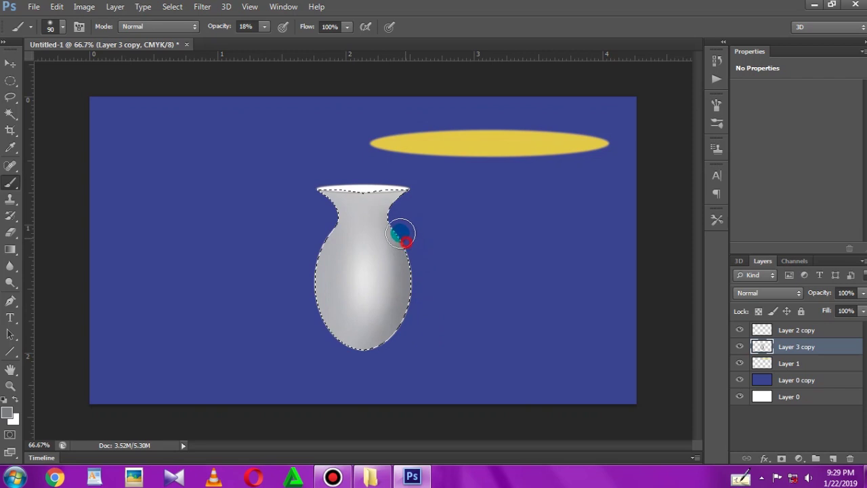
mouse_move(396, 331)
mouse_down()
mouse_move(340, 342)
mouse_move(319, 264)
mouse_move(333, 197)
mouse_move(309, 271)
mouse_move(360, 354)
mouse_move(373, 348)
mouse_up()
drag(304, 345, 309, 296)
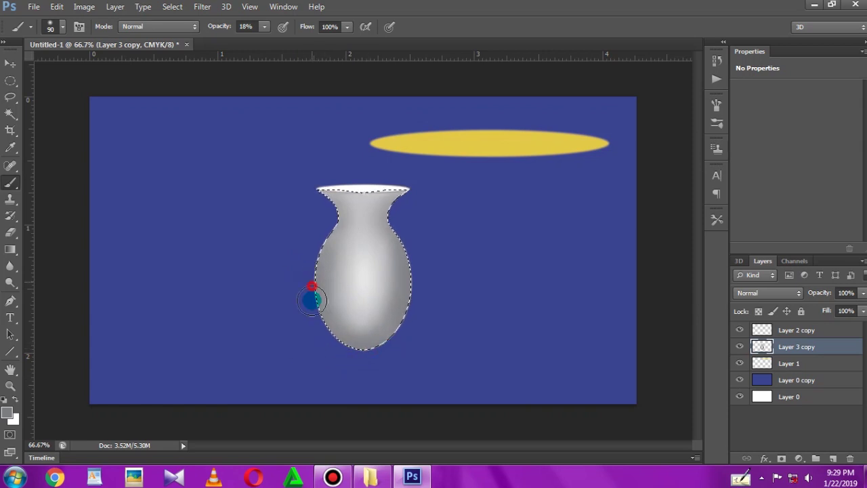
drag(386, 343, 413, 280)
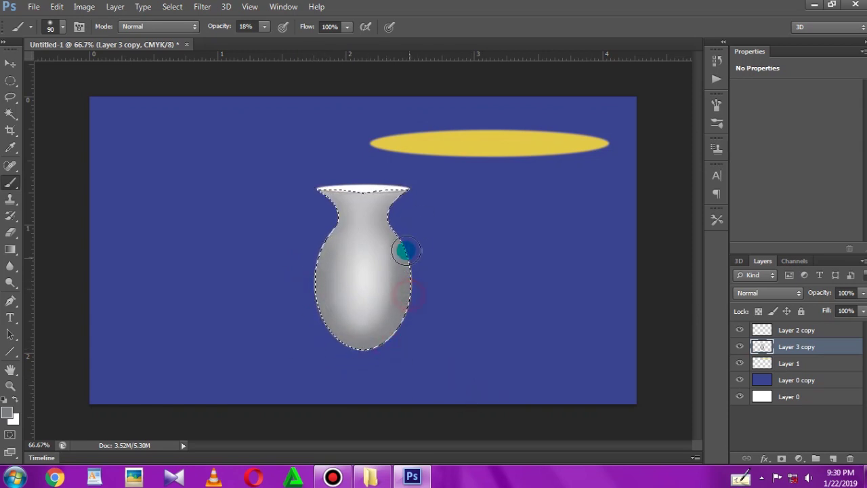
drag(393, 197, 368, 207)
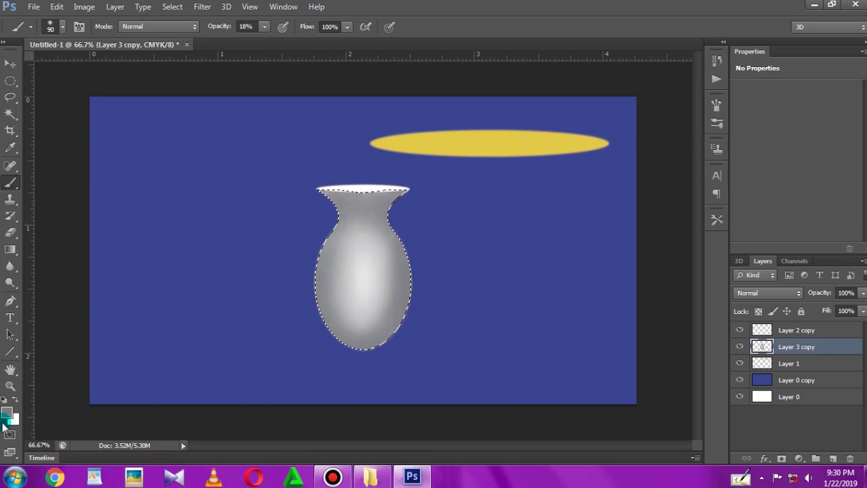
Step: Darken the vase neck and right edge with a darker grey, then deselect
click(7, 414)
click(555, 165)
click(623, 147)
drag(364, 193, 347, 216)
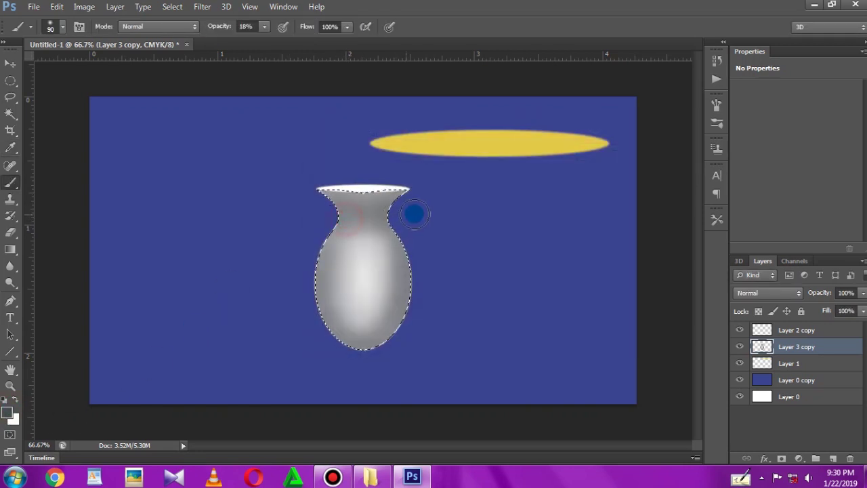
drag(418, 232, 325, 222)
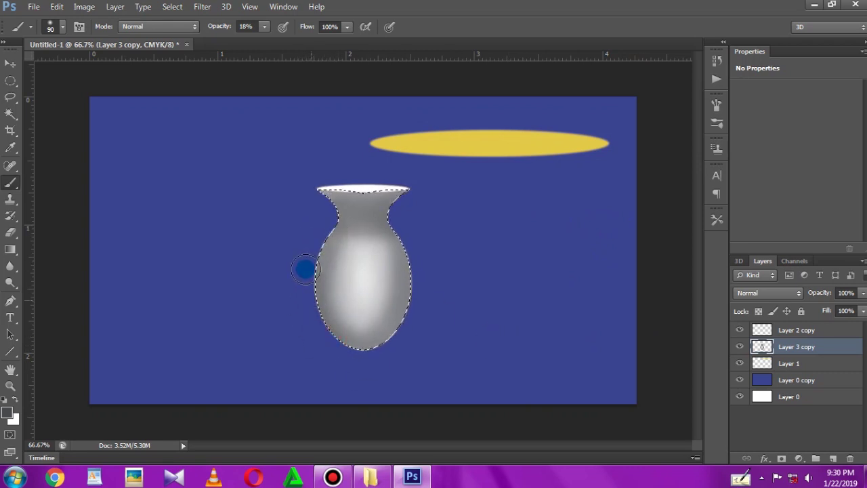
drag(413, 243, 418, 313)
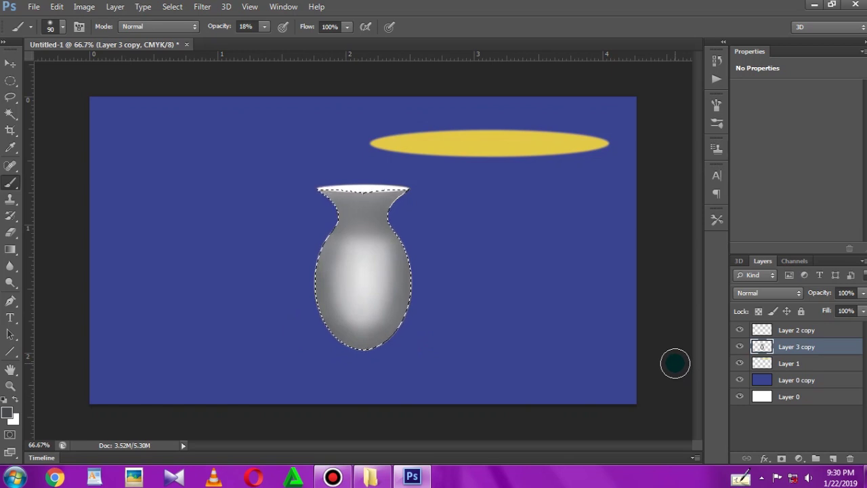
key(ctrl+d)
click(792, 382)
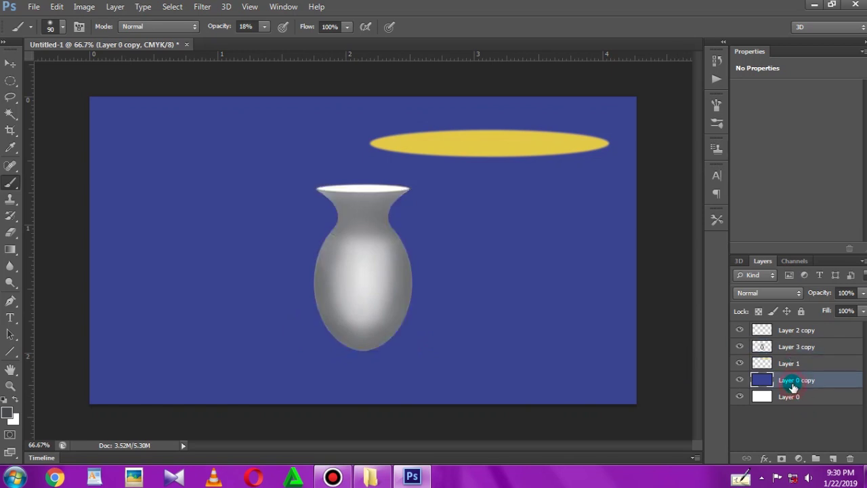
Step: Delete the blue Layer 0 copy and drag the yellow ellipse down beneath the vase
key(Delete)
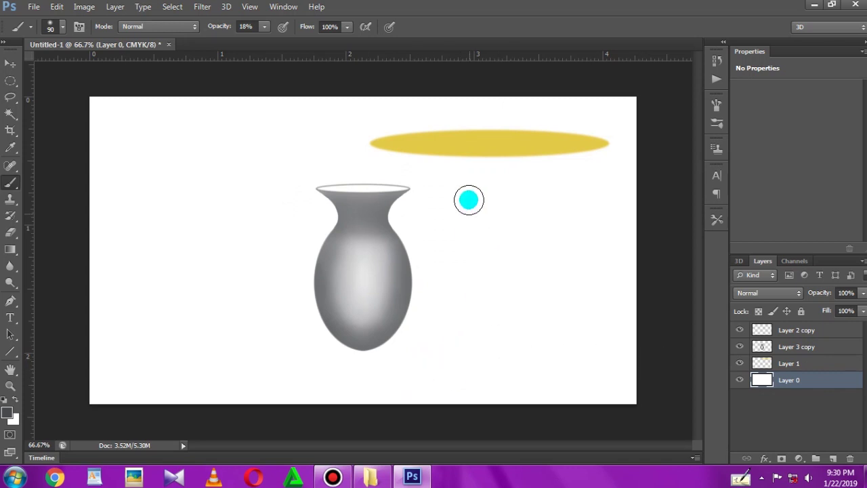
key(v)
mouse_move(470, 152)
mouse_down()
mouse_move(407, 346)
mouse_move(343, 362)
mouse_up()
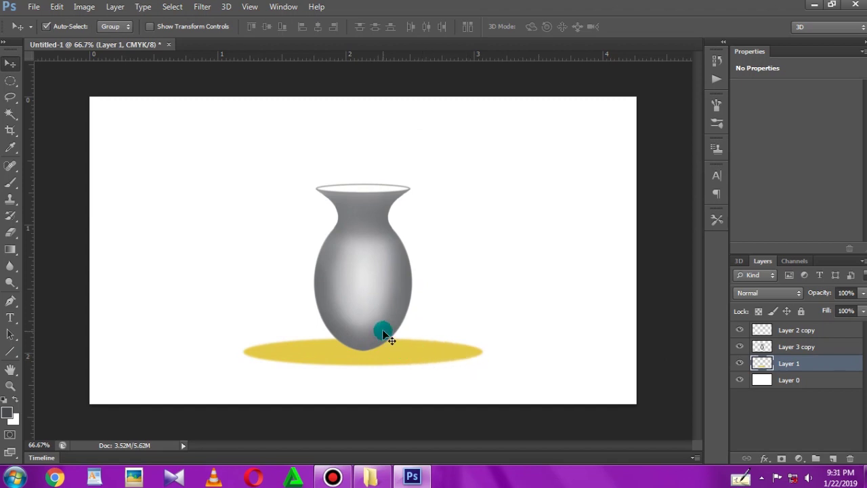
click(368, 233)
Step: Apply Bevel & Emboss with Contour and Texture to Layer 1's mat, then add a new layer
right_click(759, 364)
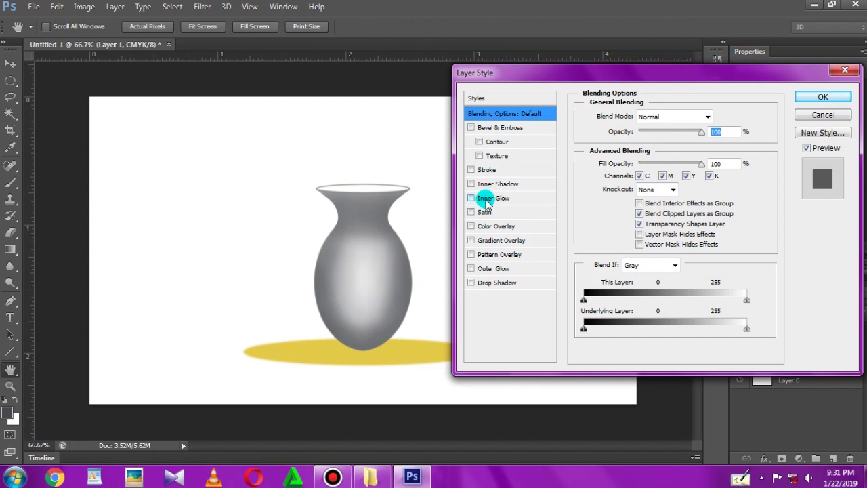
click(471, 128)
drag(620, 81, 682, 80)
click(720, 130)
drag(721, 130, 763, 130)
click(541, 140)
click(541, 155)
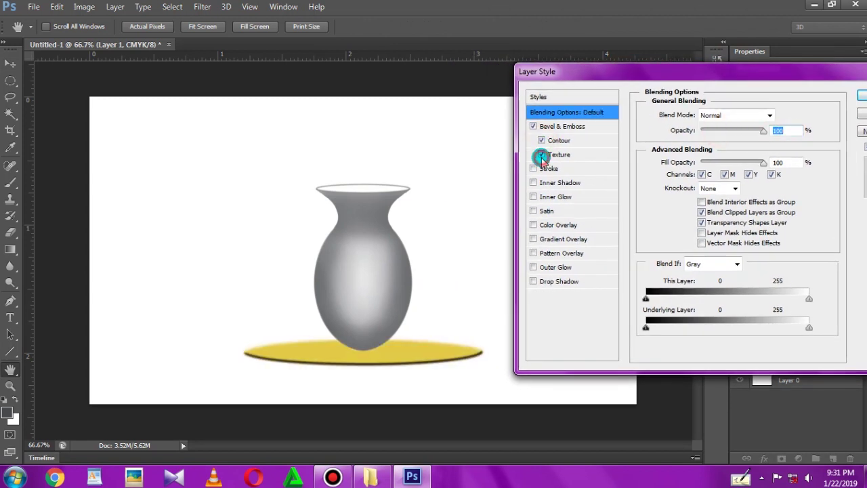
drag(764, 79, 631, 87)
click(631, 129)
click(612, 123)
click(751, 103)
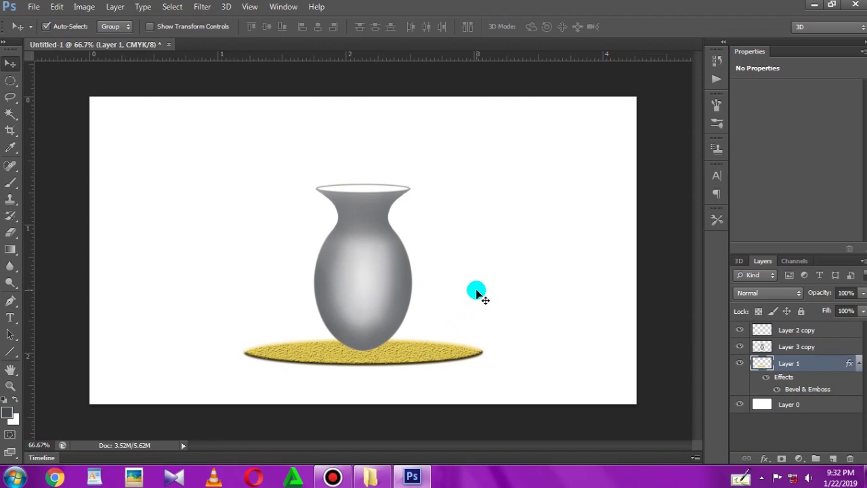
click(840, 462)
Step: On the new top layer, paint a soft black 175 px dot at 100% opacity below the vase
drag(808, 364, 808, 327)
key(b)
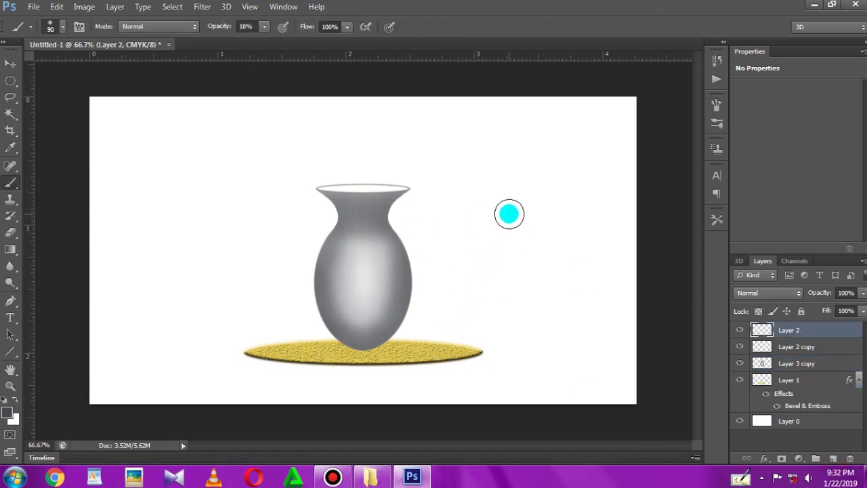
key(bracketright)
key(bracketright)
key(bracketright)
drag(264, 27, 346, 45)
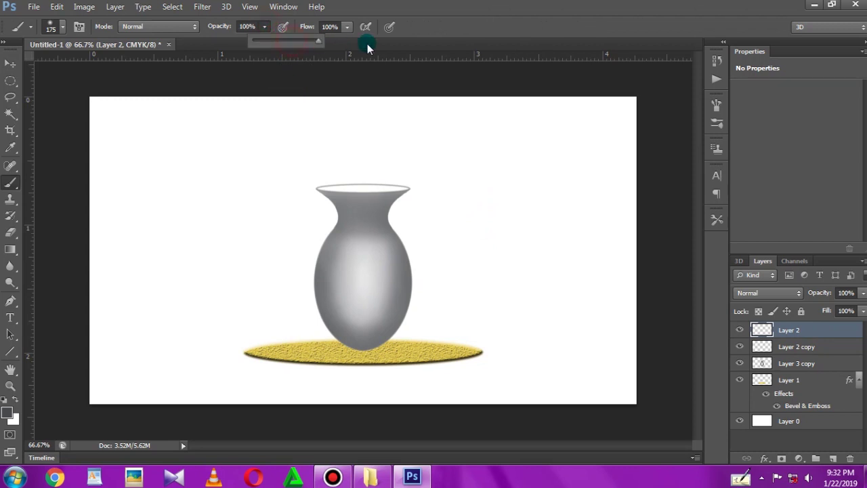
right_click(577, 211)
double_click(680, 303)
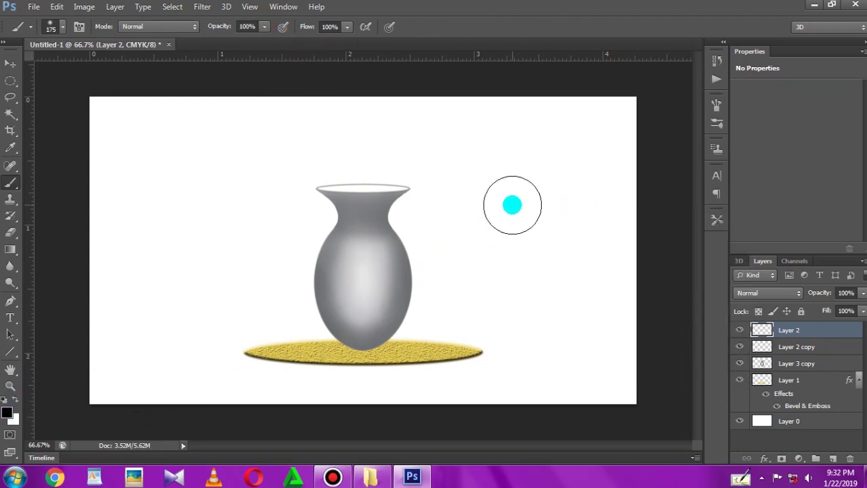
click(512, 204)
Step: Squash the dot into a flat shadow under the vase's base and set the layer opacity to 78%
key(ctrl+t)
mouse_move(512, 142)
mouse_down()
mouse_move(516, 226)
mouse_move(526, 246)
mouse_move(374, 351)
mouse_move(381, 352)
mouse_up()
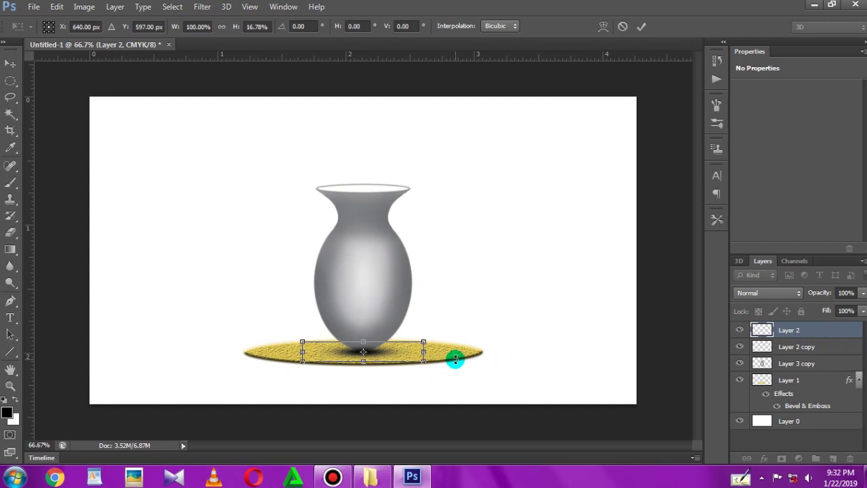
key(Return)
key(b)
click(863, 293)
drag(828, 304, 843, 308)
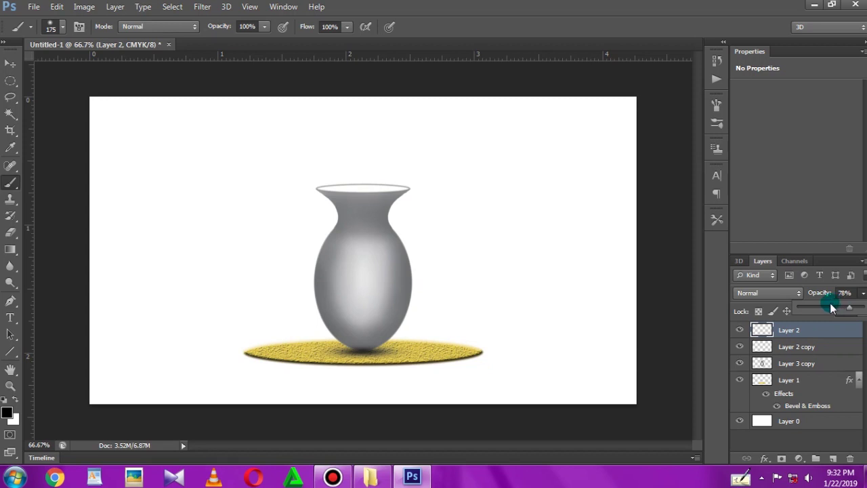
click(807, 340)
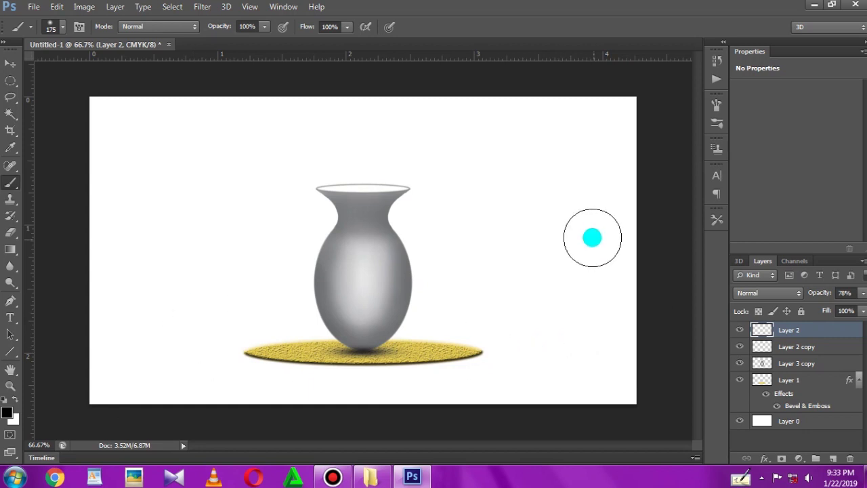
click(10, 63)
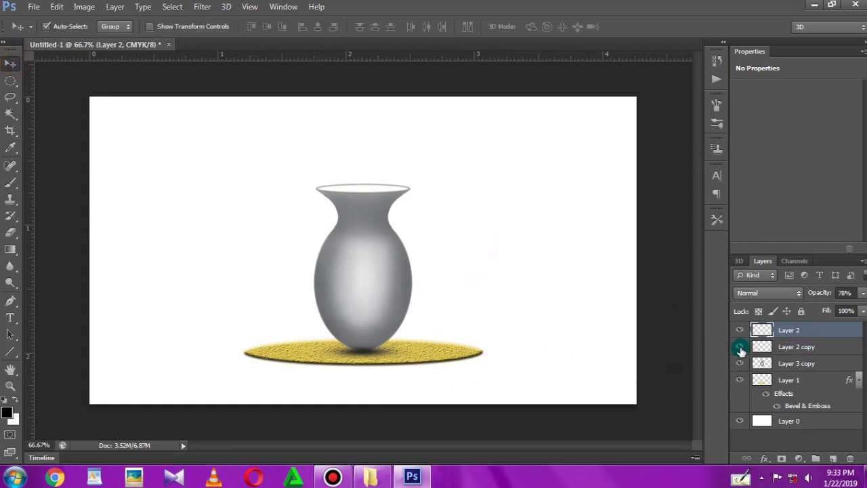
Step: Show the white rim layer, then paint along the rim with a sampled light grey using a 70 px brush
click(740, 347)
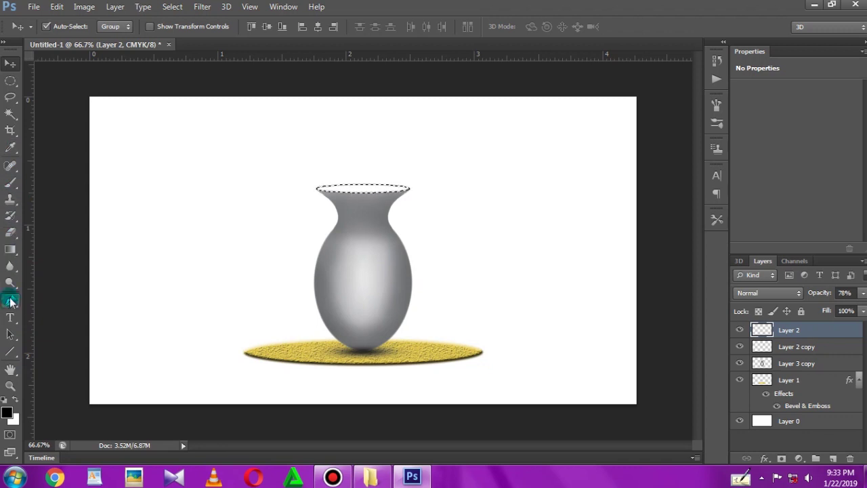
click(9, 156)
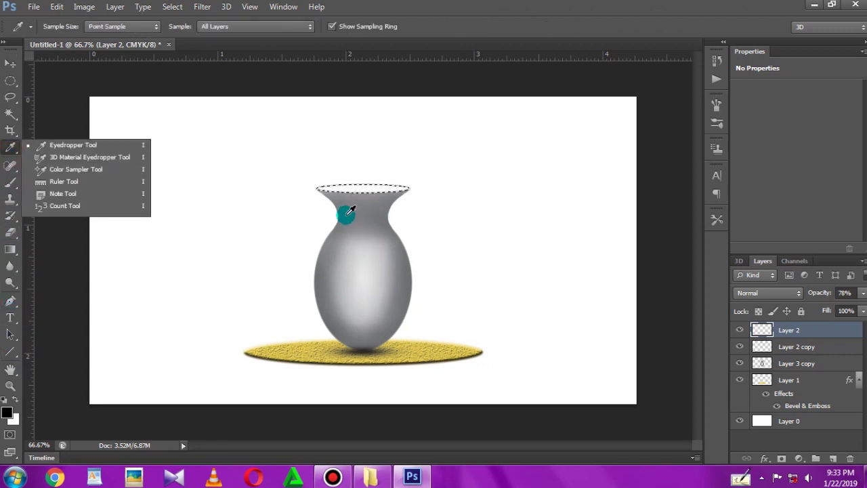
click(345, 212)
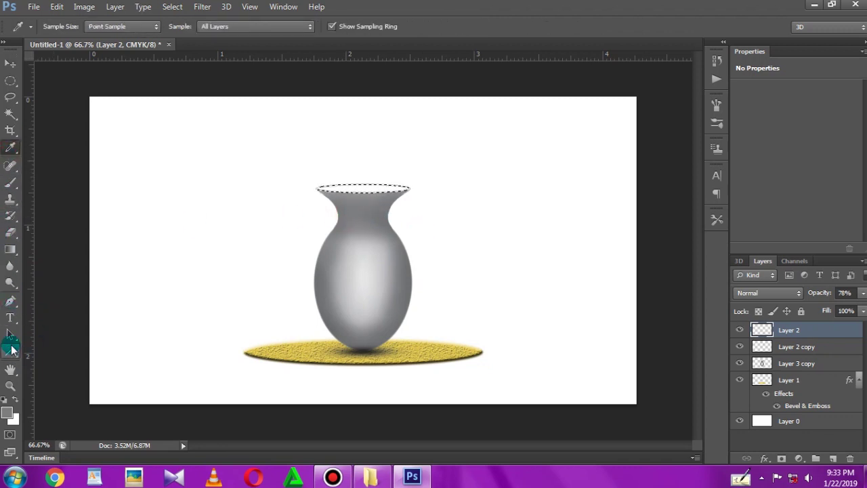
key(b)
key(bracketleft)
key(bracketleft)
key(bracketleft)
drag(316, 183, 393, 180)
Step: Lower Layer 2's opacity to 38% and add a new empty layer on top
click(864, 292)
drag(818, 304, 845, 306)
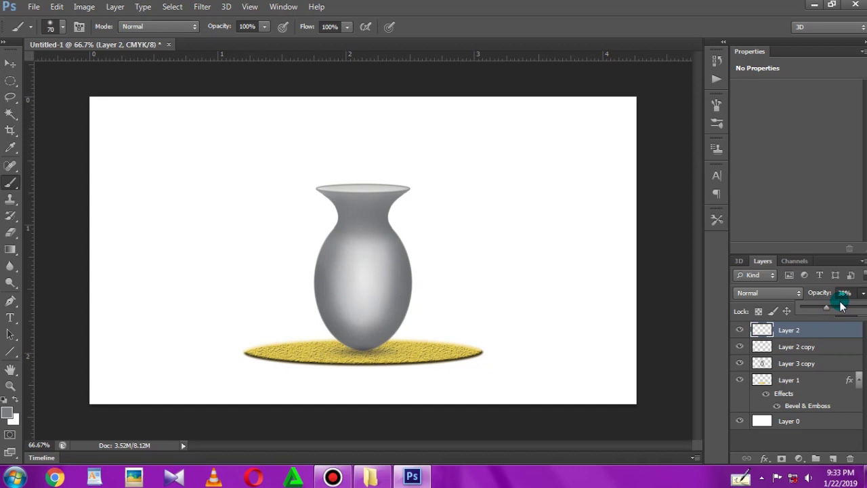
key(Escape)
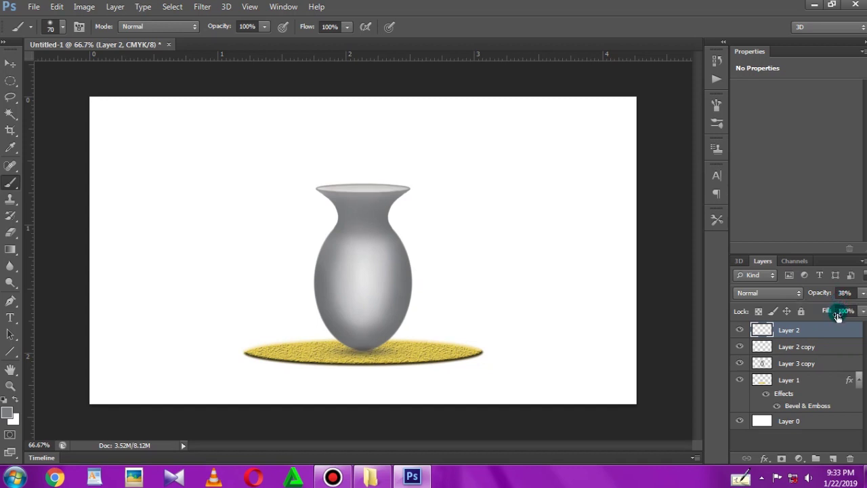
click(833, 458)
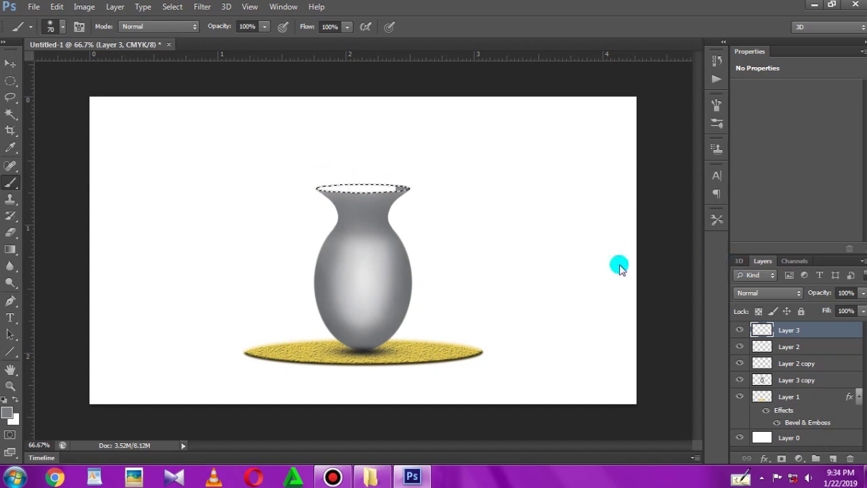
Step: Lower the brush opacity to about 31%, paint faintly along the vase rim, then deselect
right_click(324, 181)
double_click(430, 271)
click(264, 26)
mouse_move(248, 45)
mouse_down()
mouse_move(218, 45)
mouse_move(225, 45)
mouse_up()
mouse_move(311, 168)
mouse_down()
mouse_move(402, 178)
mouse_move(362, 169)
mouse_move(312, 184)
mouse_move(411, 180)
mouse_move(373, 175)
mouse_up()
key(ctrl+d)
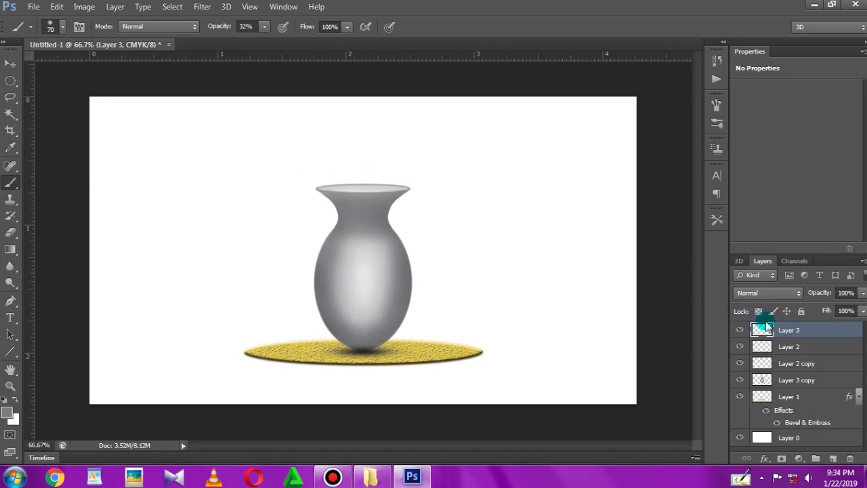
Step: Set Layer 3's opacity to 75% and brush faint strokes near the image's right side
click(863, 293)
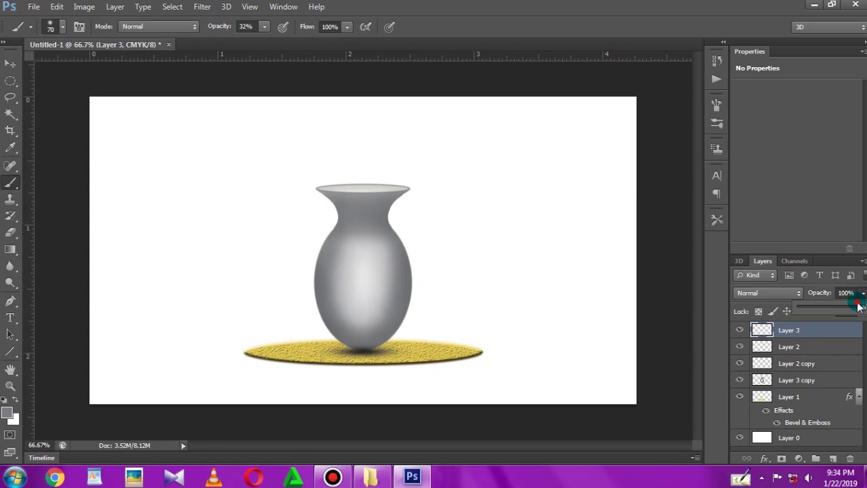
drag(852, 309, 847, 308)
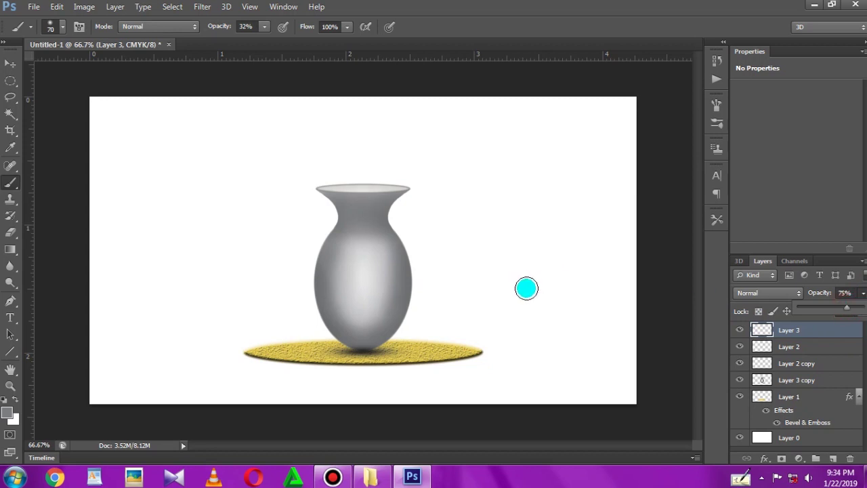
drag(364, 265, 625, 274)
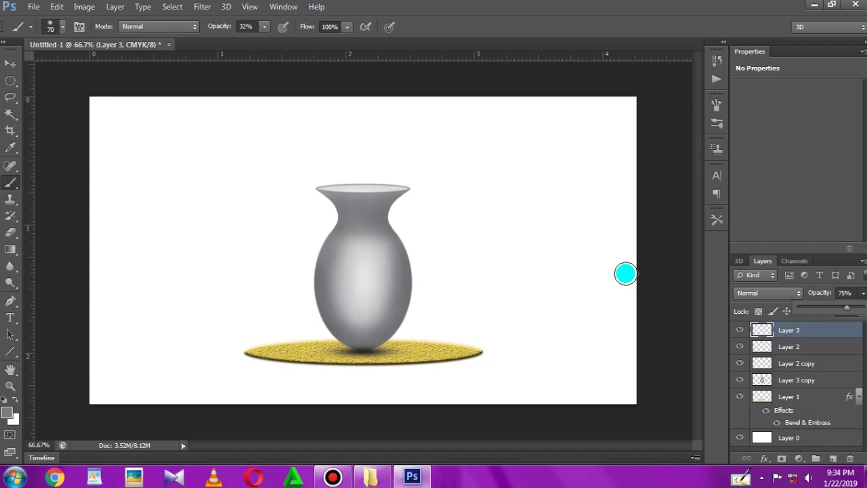
Step: Add a new empty Layer 4 above Layer 3
key(ctrl+plus)
key(ctrl+plus)
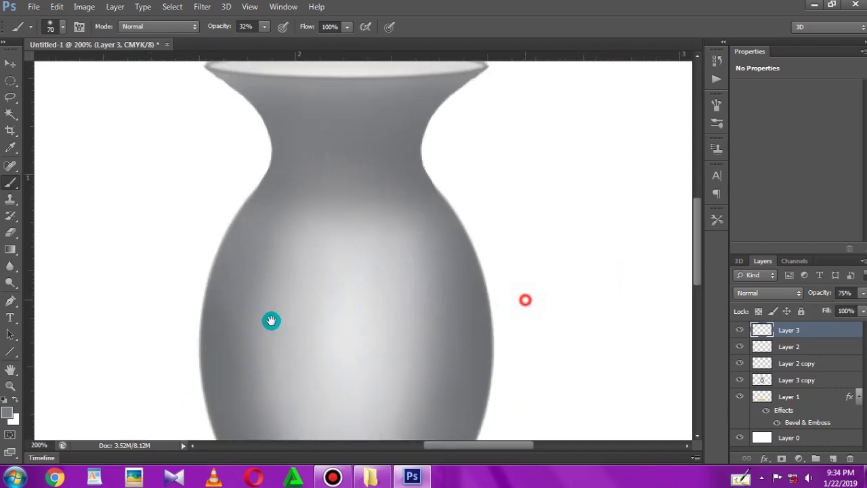
scroll(418, 291, right, 5)
key(ctrl+minus)
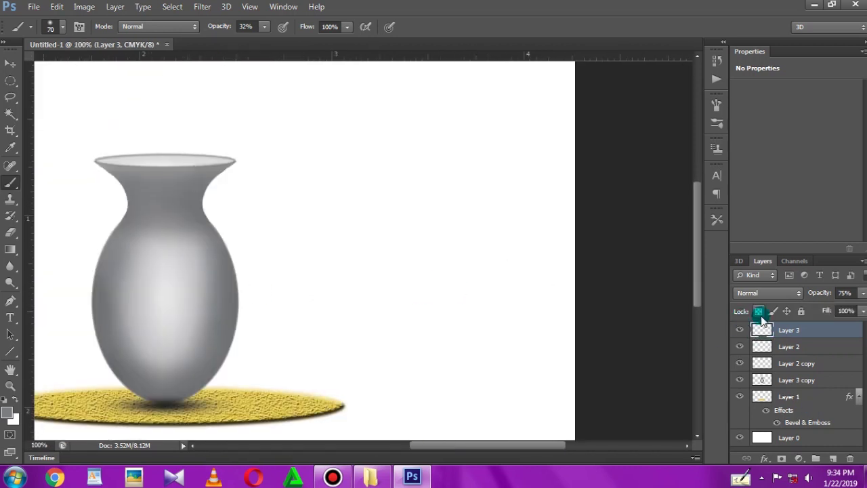
click(832, 458)
key(ctrl+plus)
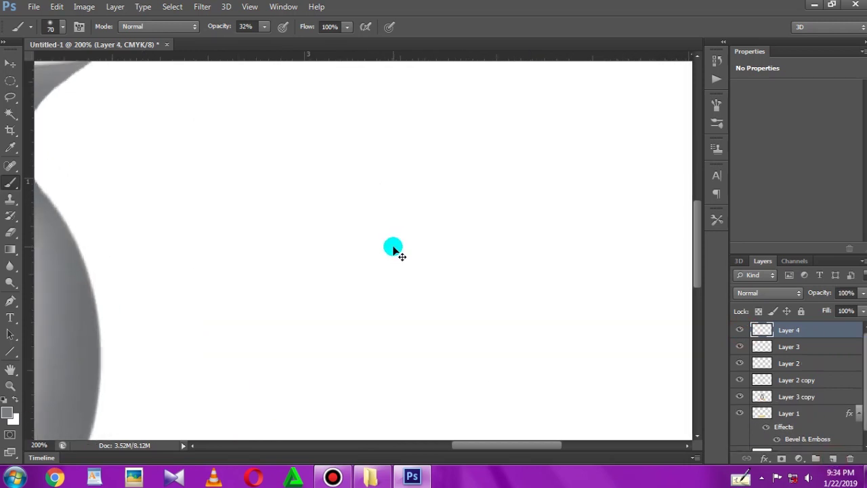
Step: Switch to the Custom Shape tool and choose the starburst shape from the shape library
key(ctrl+plus)
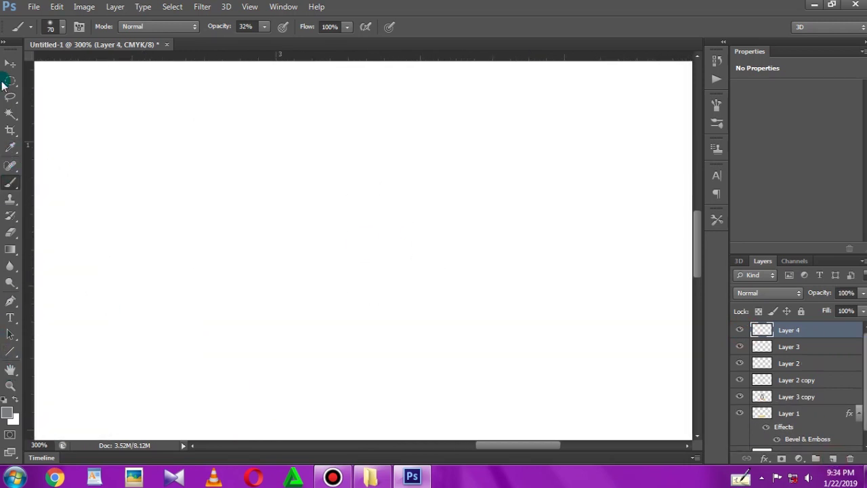
click(3, 82)
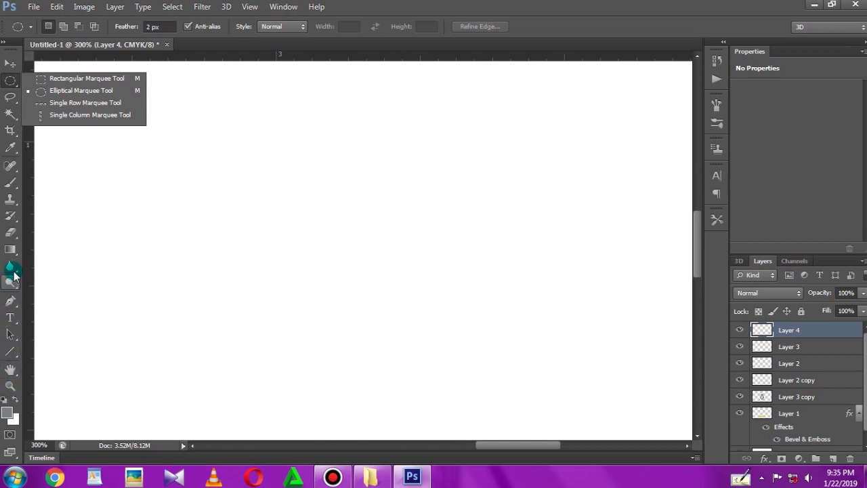
click(10, 350)
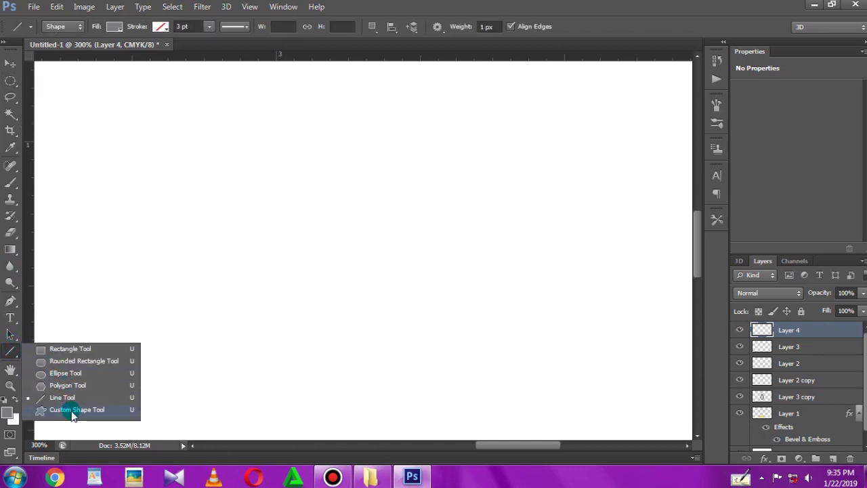
click(84, 410)
click(14, 350)
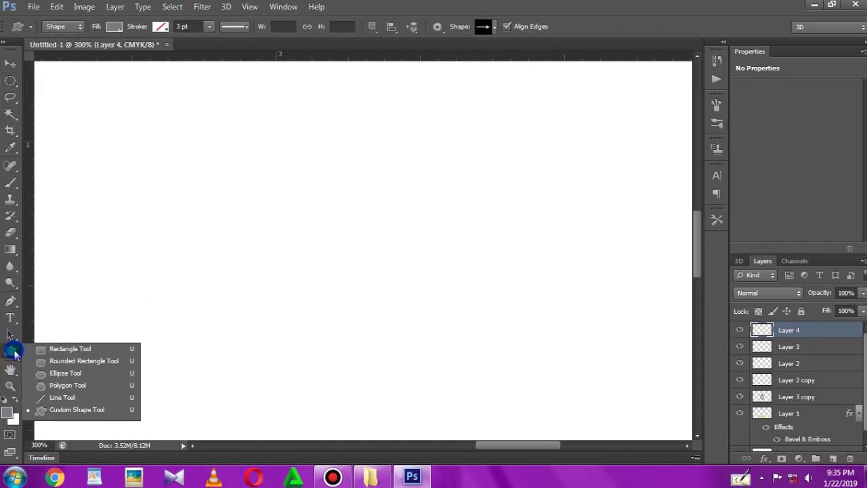
click(78, 350)
click(10, 350)
click(77, 410)
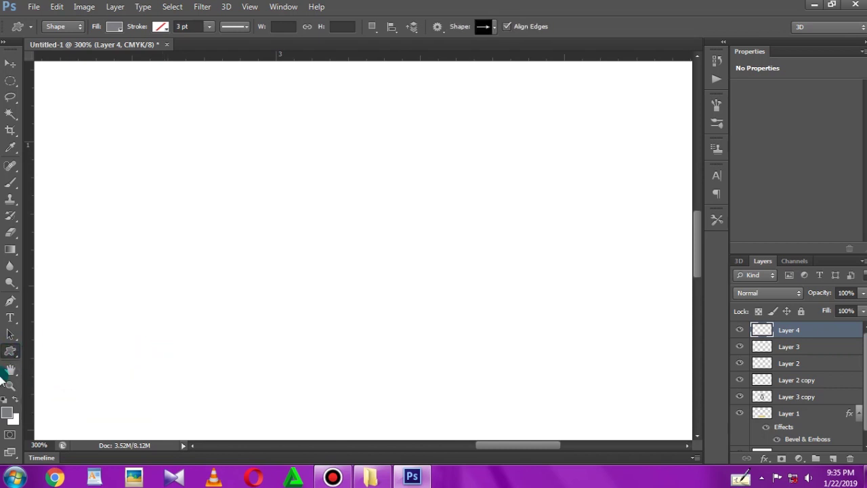
click(491, 30)
mouse_move(549, 82)
mouse_down()
mouse_move(540, 103)
mouse_move(525, 67)
mouse_up()
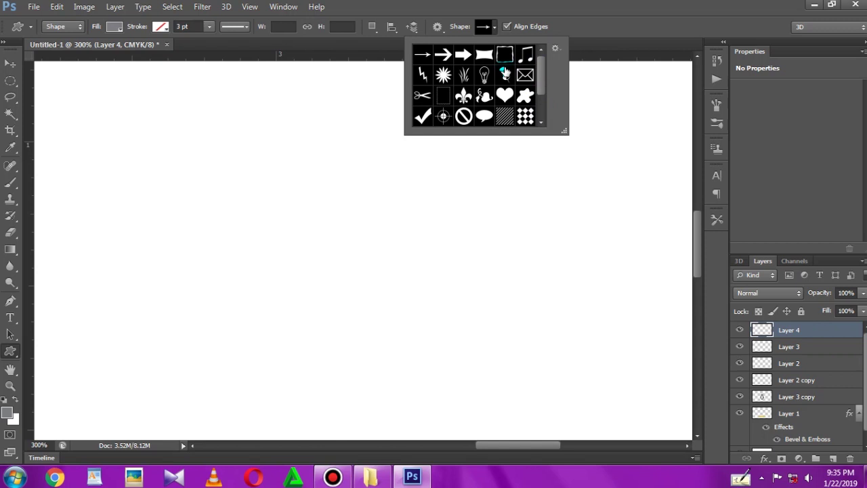
double_click(444, 81)
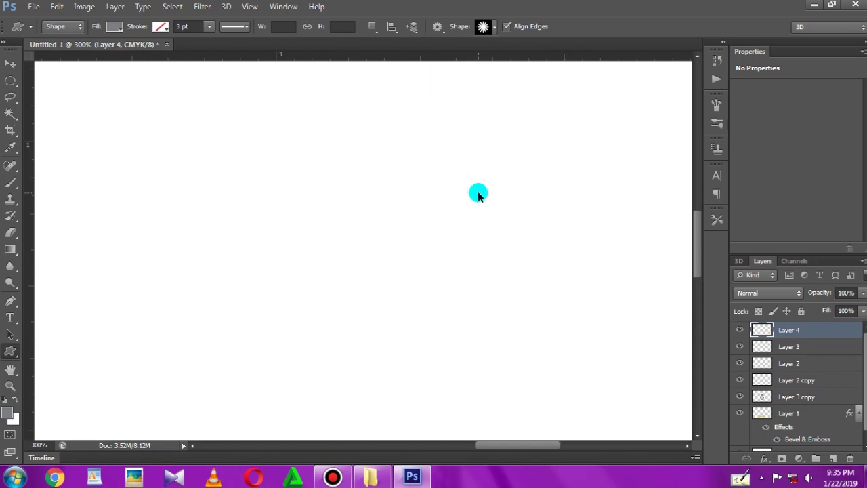
Step: Choose a purple fill colour, then revert trial starbursts back to the empty Layer 4
key(ctrl+minus)
key(ctrl+minus)
key(ctrl+minus)
drag(450, 150, 484, 180)
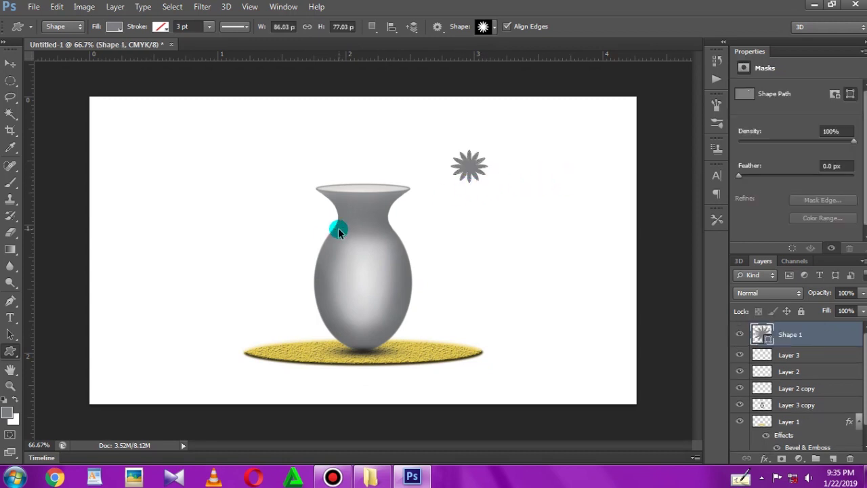
key(ctrl+z)
key(i)
click(9, 412)
drag(498, 217, 498, 185)
click(434, 190)
mouse_move(434, 190)
mouse_down()
mouse_move(460, 147)
mouse_move(482, 150)
mouse_move(484, 159)
mouse_up()
click(623, 147)
drag(488, 160, 503, 176)
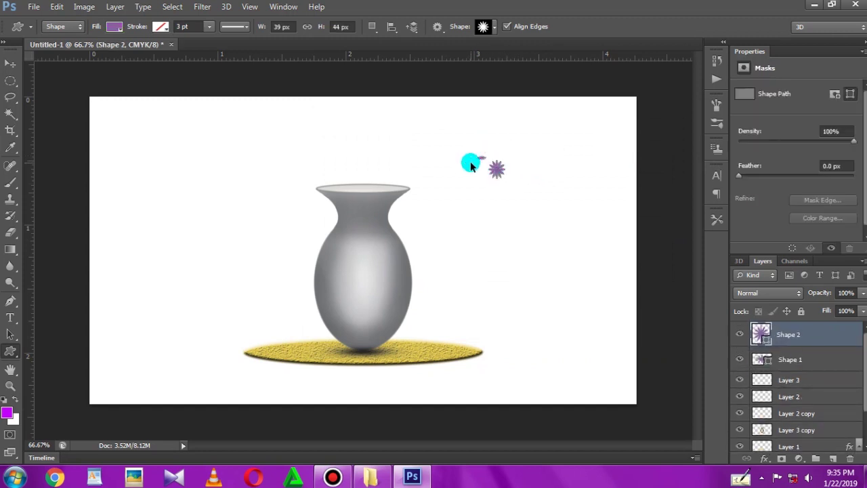
key(ctrl+alt+z)
key(ctrl+alt+z)
key(ctrl+alt+z)
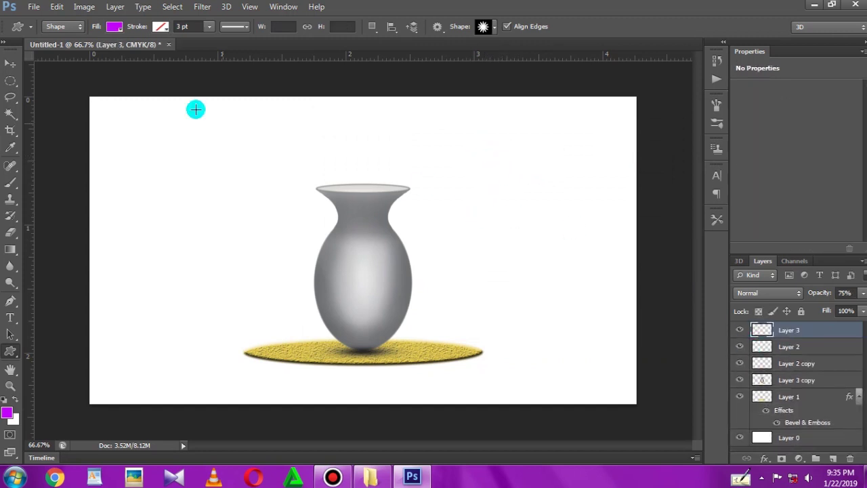
click(57, 9)
click(67, 21)
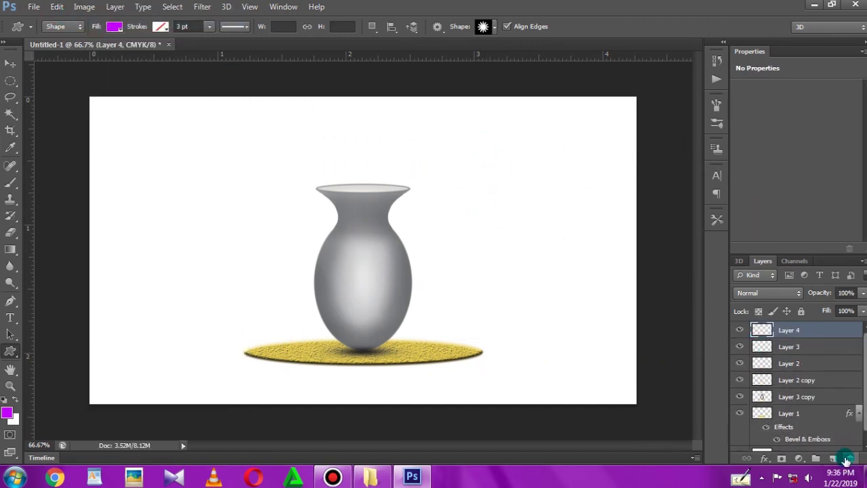
Step: Draw a purple starburst and move it above the vase's mouth
drag(460, 159, 499, 192)
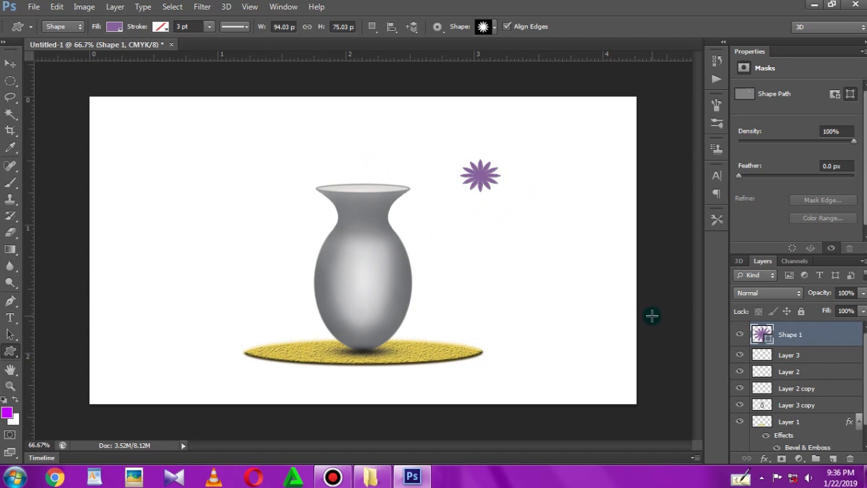
key(v)
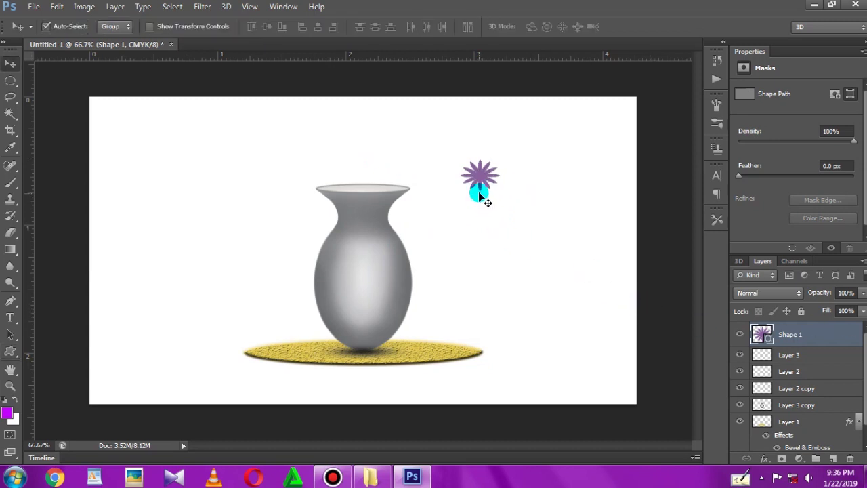
drag(479, 198, 330, 158)
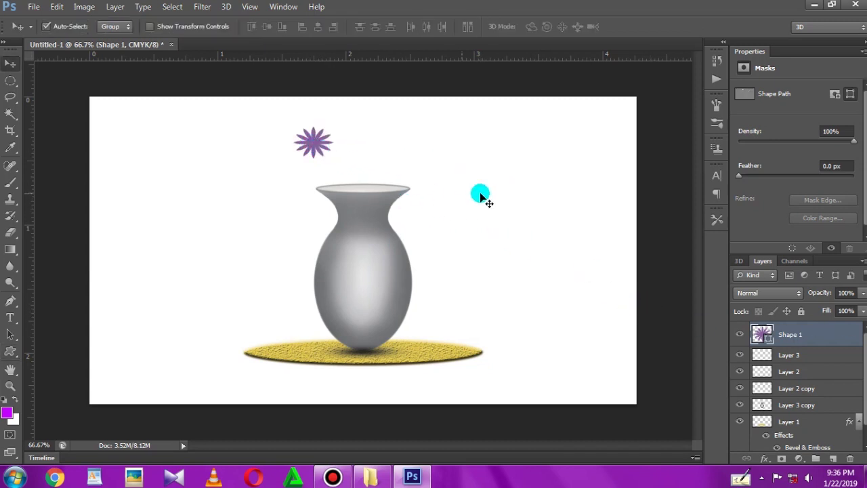
Step: Shift the fill hue toward magenta and draw eight more starbursts of varied sizes right of the vase
click(8, 410)
drag(499, 187, 499, 176)
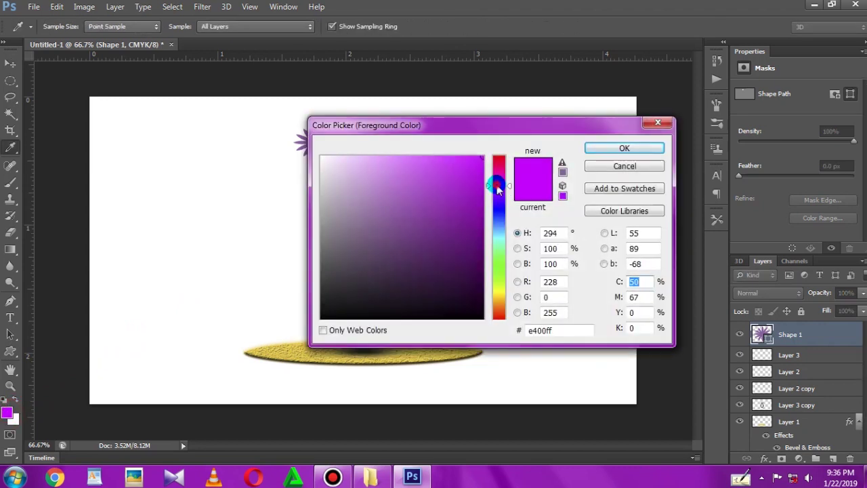
click(609, 149)
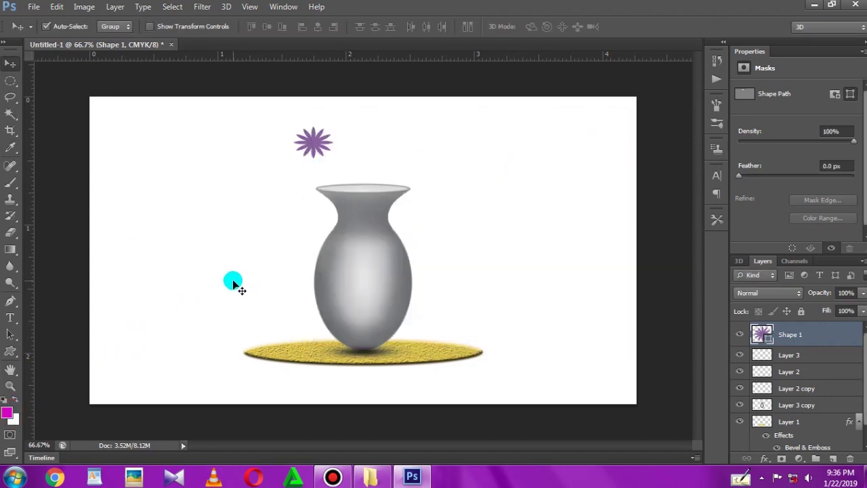
click(8, 354)
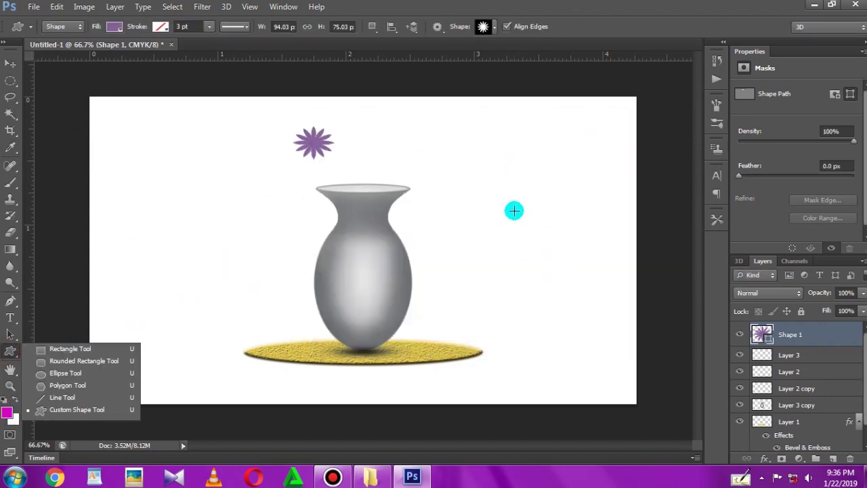
drag(480, 164, 512, 196)
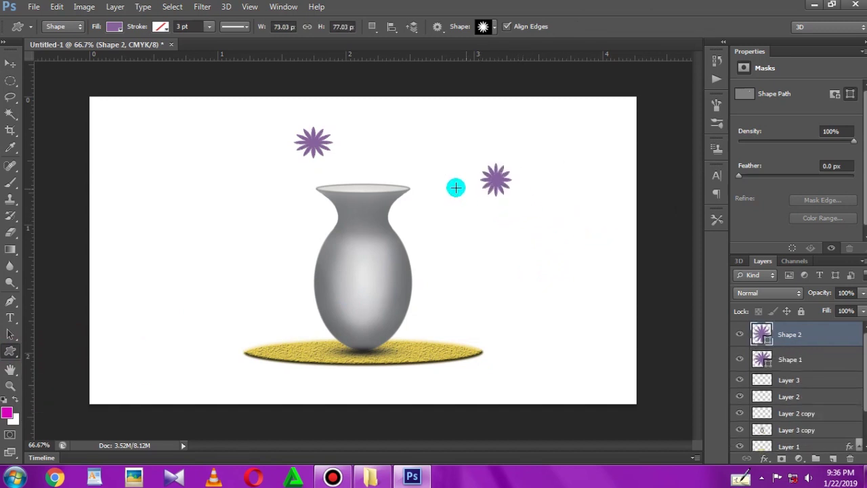
drag(535, 152, 576, 184)
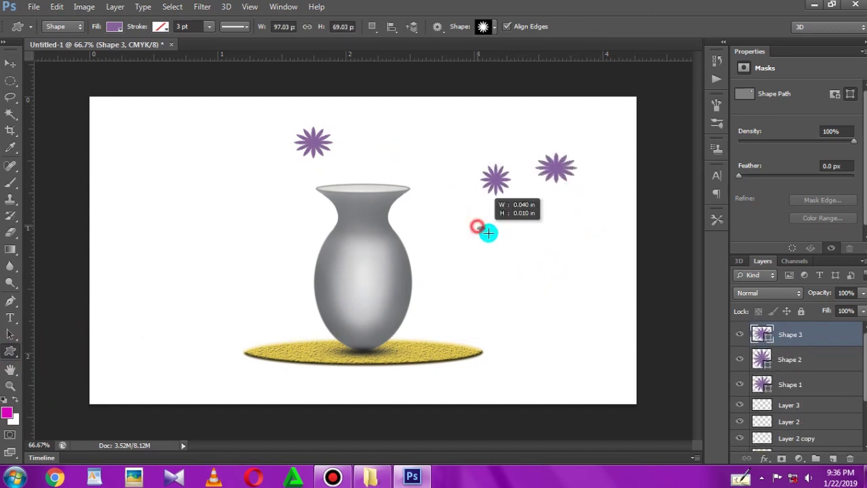
drag(478, 225, 525, 266)
drag(460, 135, 515, 125)
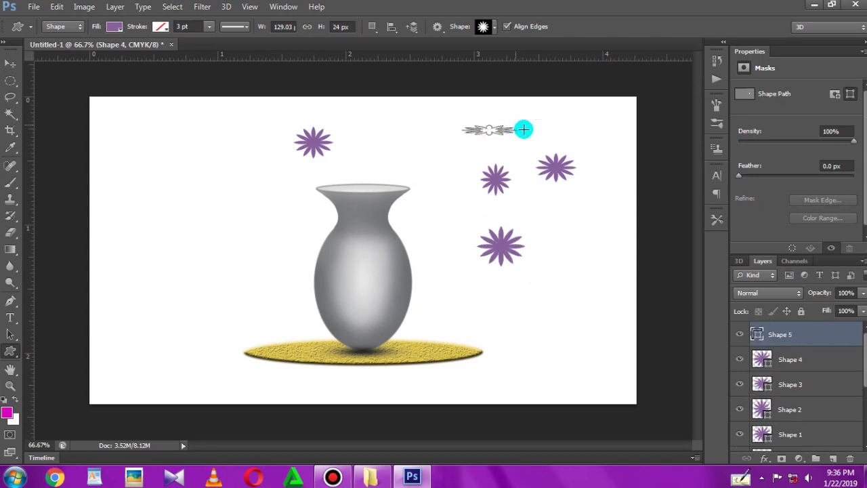
drag(440, 189, 447, 147)
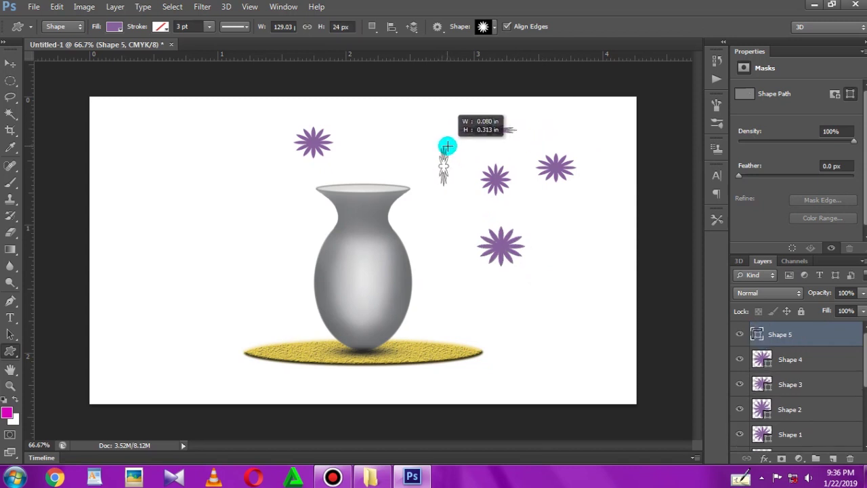
drag(549, 212, 599, 201)
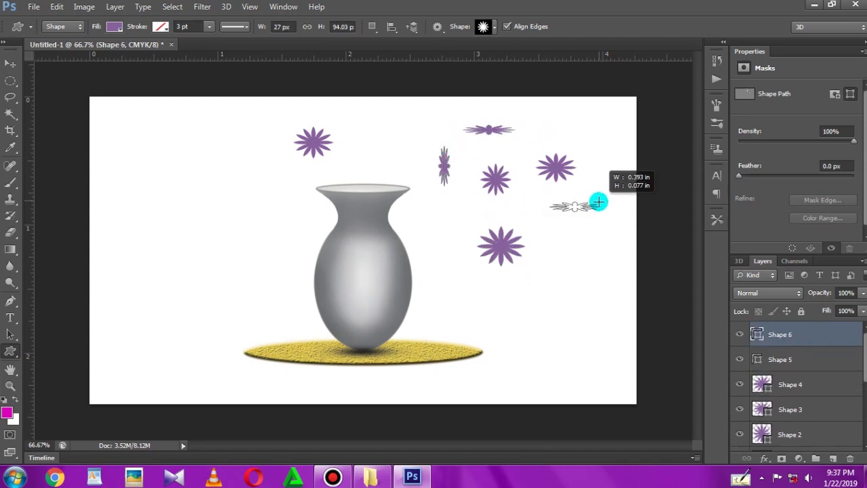
drag(579, 239, 604, 265)
drag(434, 227, 467, 256)
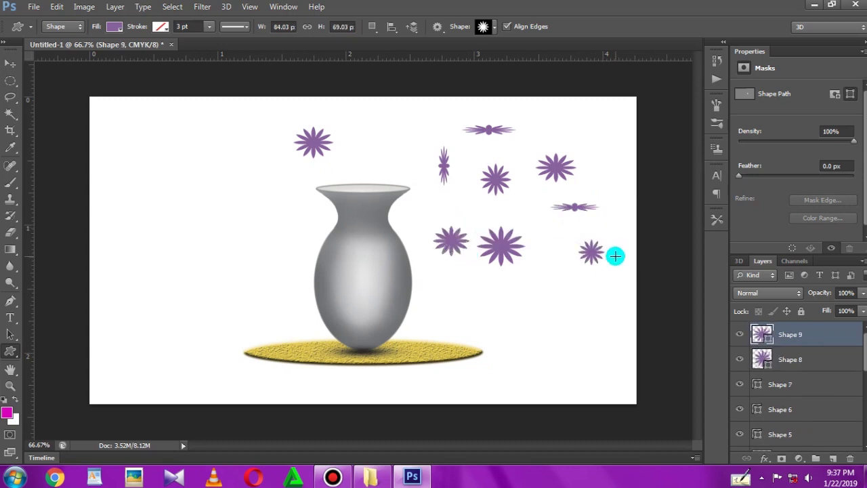
Step: Move the scattered starbursts from the right side into a cluster above the vase mouth
key(v)
mouse_move(446, 177)
mouse_down()
mouse_move(382, 160)
mouse_move(371, 145)
mouse_up()
mouse_move(479, 174)
mouse_down()
mouse_move(362, 145)
mouse_move(316, 122)
mouse_up()
click(489, 132)
drag(489, 132, 363, 131)
drag(551, 164, 357, 147)
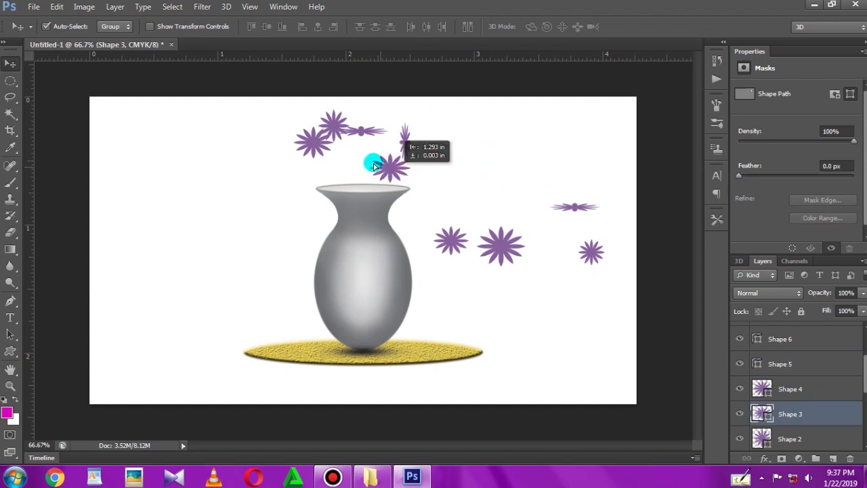
drag(476, 229, 364, 107)
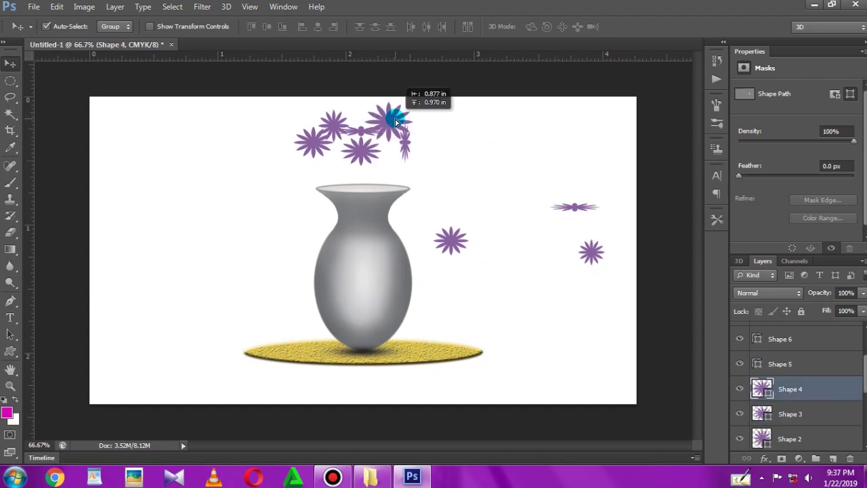
drag(589, 252, 332, 162)
mouse_move(456, 242)
mouse_down()
mouse_move(409, 166)
mouse_move(415, 139)
mouse_up()
Step: Place the narrow and flat starbursts along the bouquet's top and bottom edges
drag(361, 131, 366, 110)
click(413, 146)
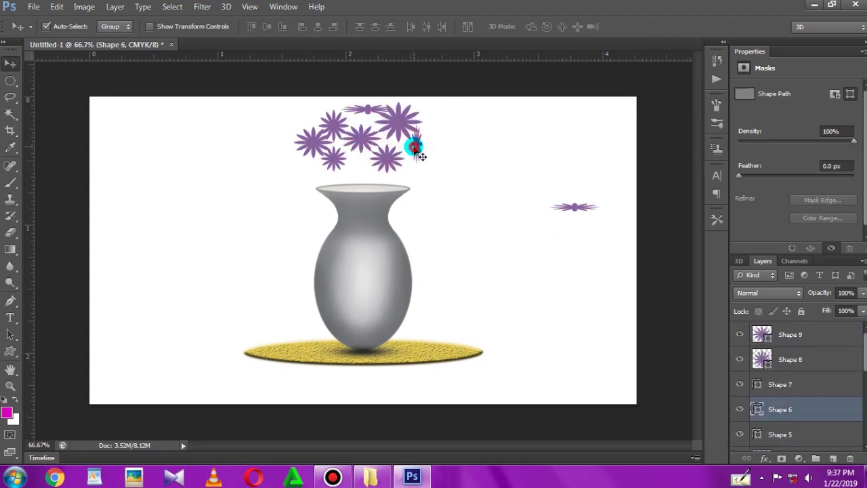
drag(568, 205, 350, 166)
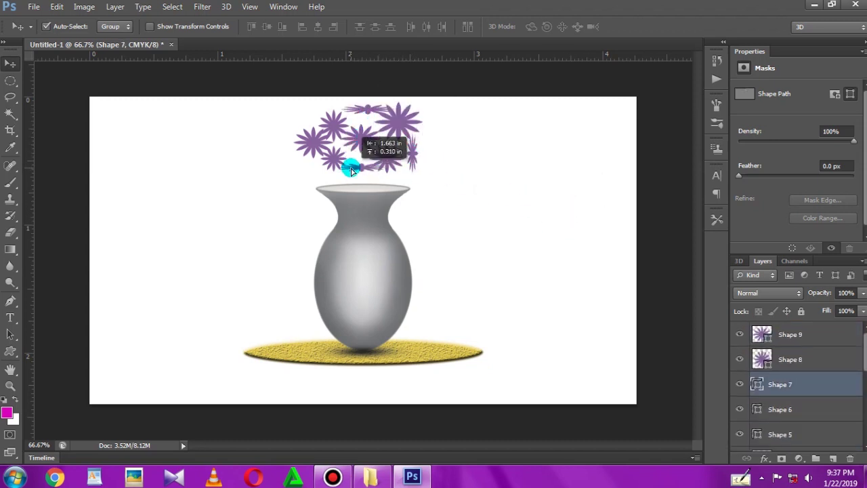
drag(350, 166, 358, 168)
click(367, 116)
key(ctrl+minus)
key(ctrl+plus)
key(ctrl+plus)
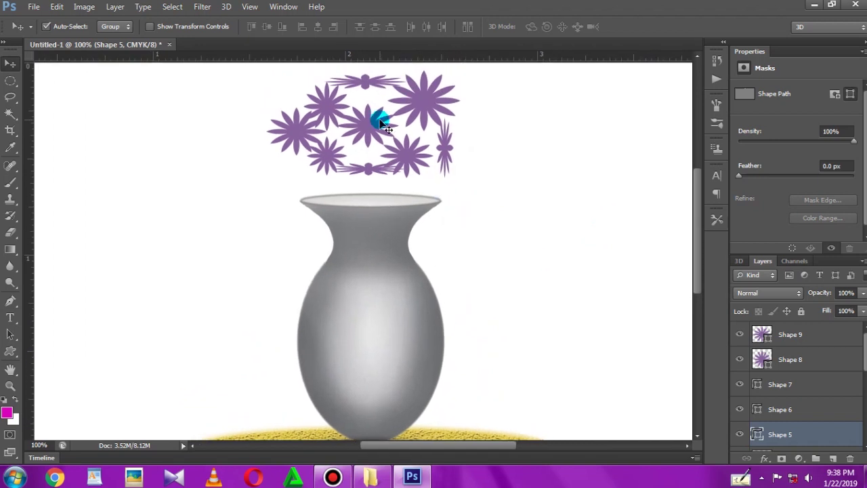
Step: Sketch a trial Pen stem path from a flower down toward the vase rim
key(p)
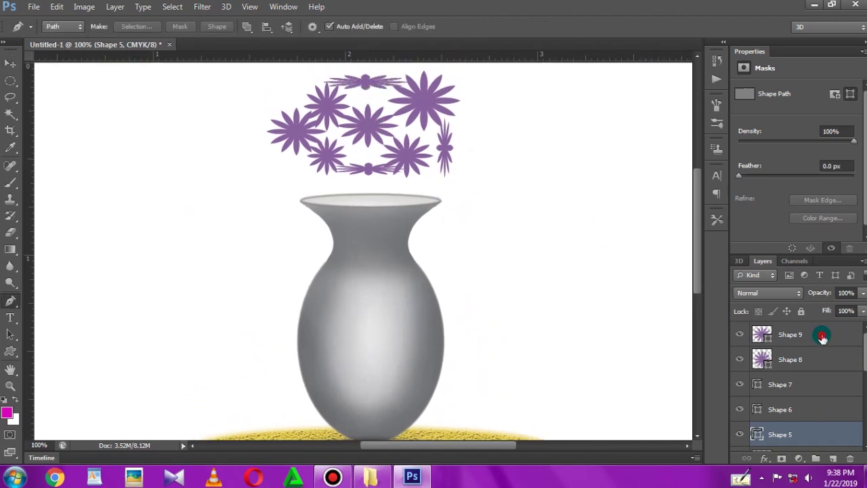
click(821, 336)
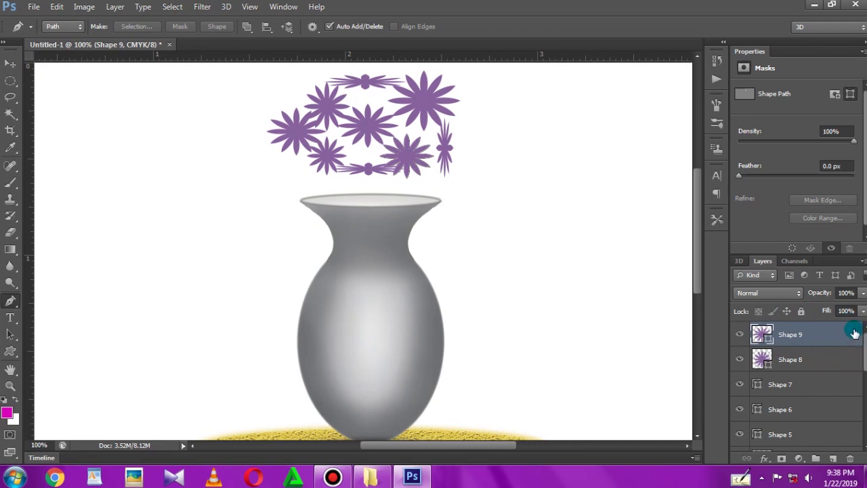
click(738, 335)
click(738, 335)
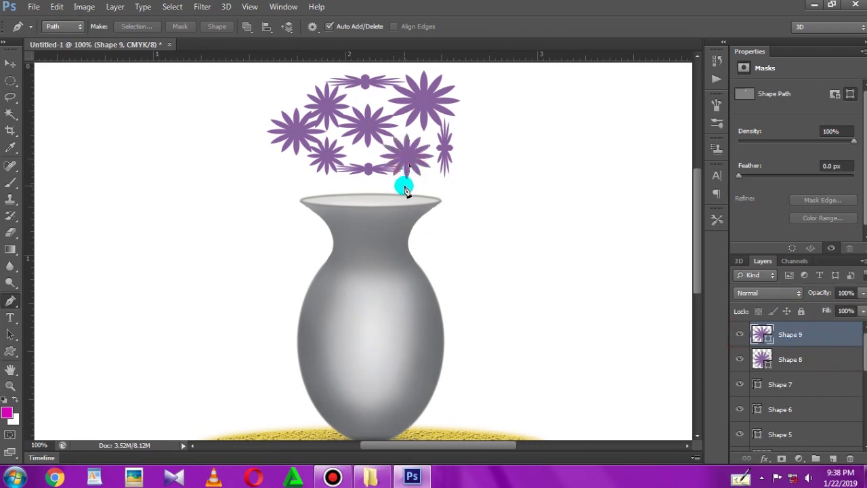
click(398, 196)
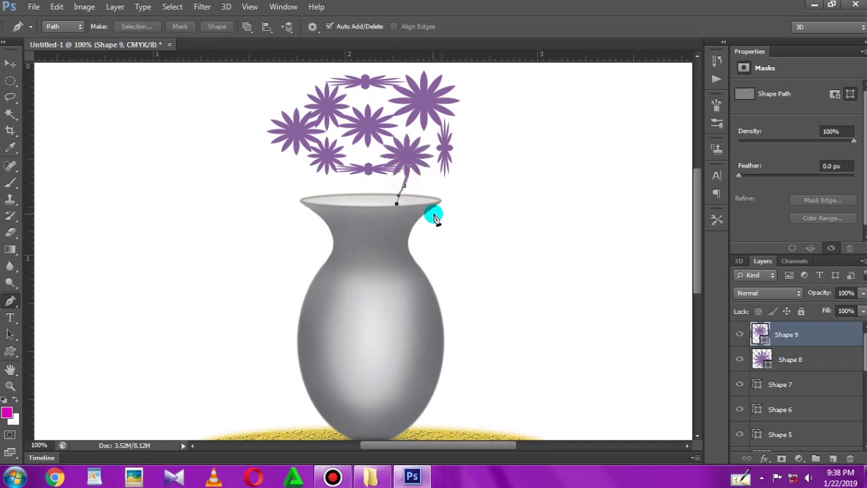
ctrl+click(421, 206)
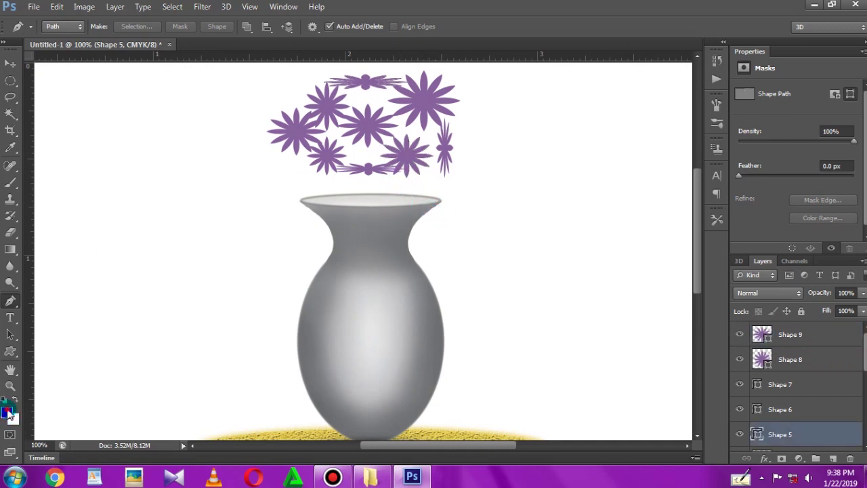
Step: Set the foreground to dark green 0b5e00, try another stem path, then delete it
click(9, 413)
click(498, 267)
drag(474, 201, 483, 259)
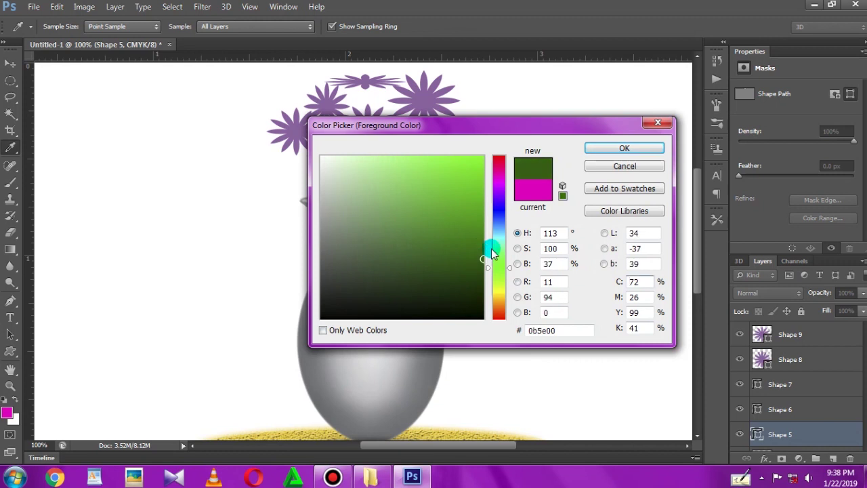
key(p)
key(Return)
click(420, 184)
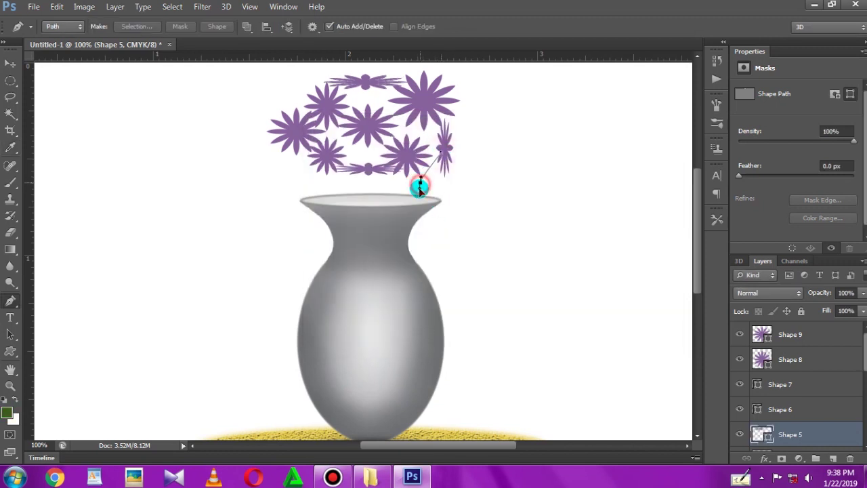
click(417, 194)
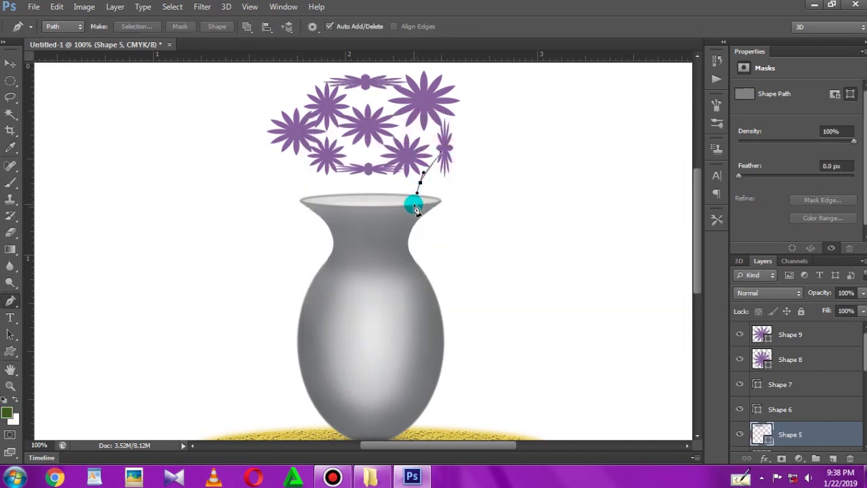
key(Return)
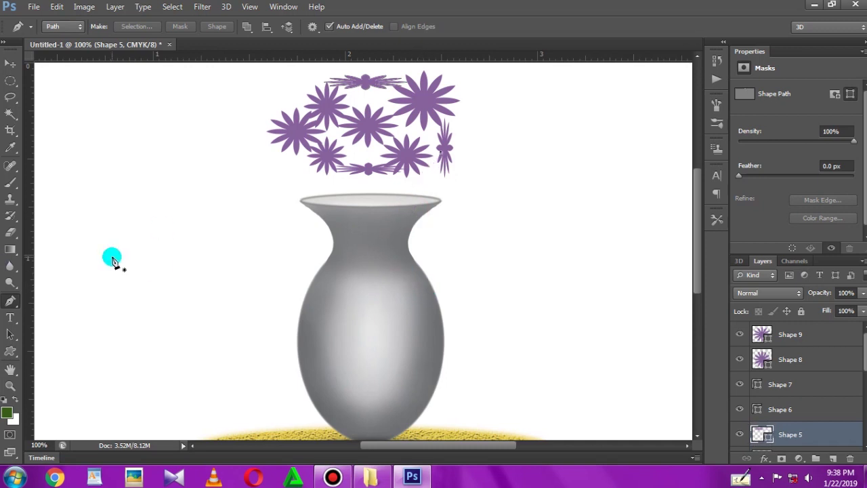
Step: Select the top flower layer Shape 9 and add a new empty layer above it
right_click(11, 303)
click(62, 27)
click(54, 50)
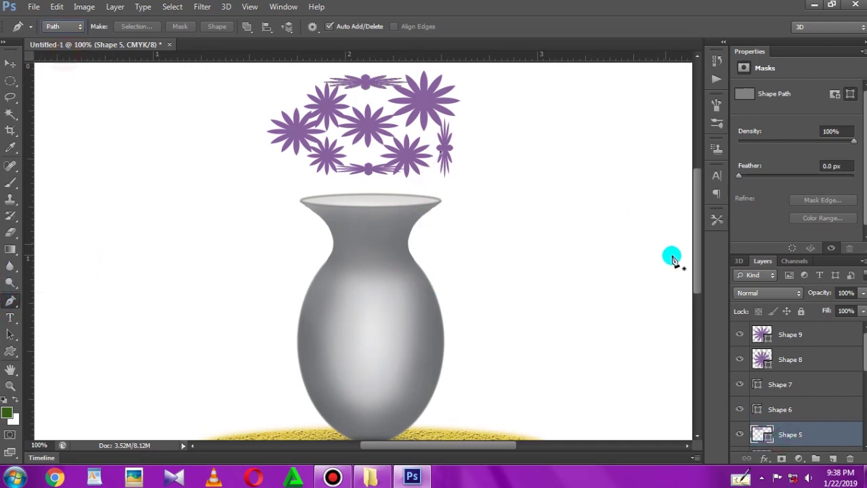
click(818, 346)
click(832, 459)
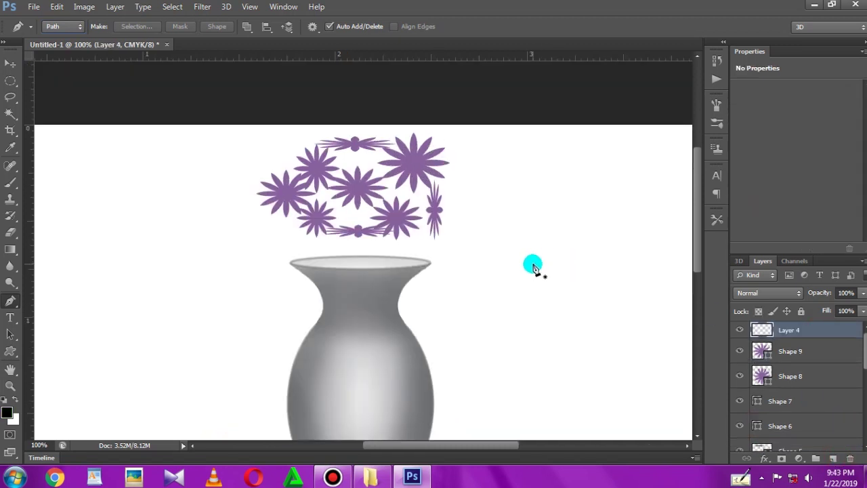
Step: With the Brush tool active, set the foreground colour to bright green 00ac04
key(b)
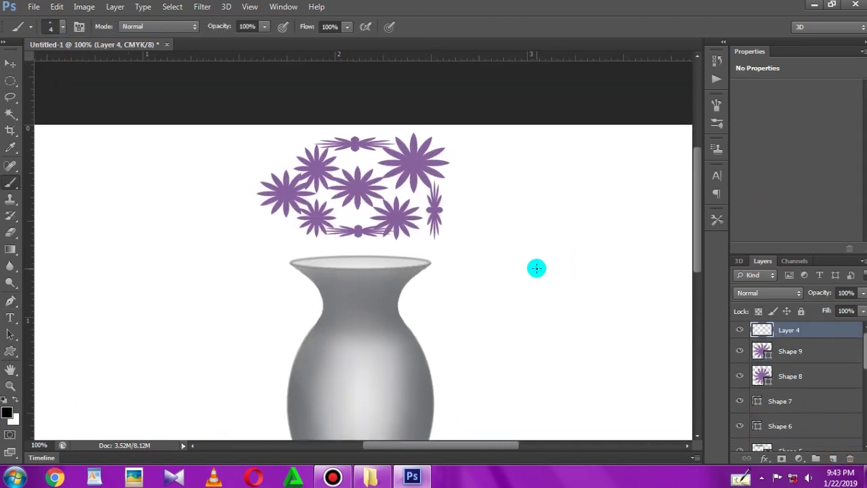
click(6, 411)
click(498, 264)
drag(474, 228, 486, 208)
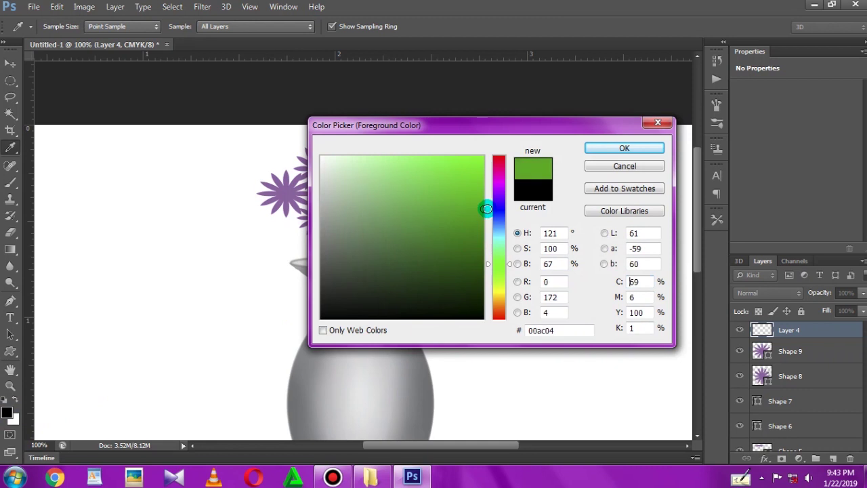
click(623, 148)
Step: Draw a curved Pen stem path, test stroking it with the brush, then undo the stroke
key(p)
click(514, 324)
drag(539, 235, 567, 195)
right_click(528, 244)
click(561, 252)
click(522, 161)
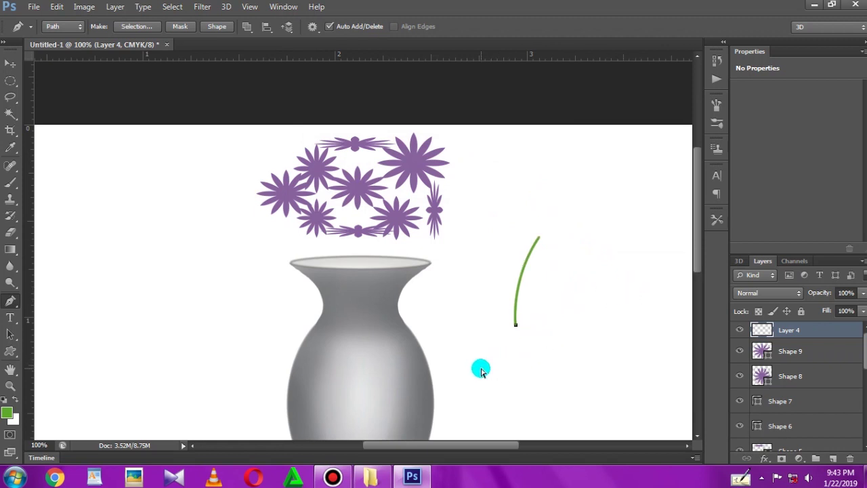
key(ctrl+z)
Step: Stroke the stem path with the green brush again and zoom to 300% on the flowers
key(b)
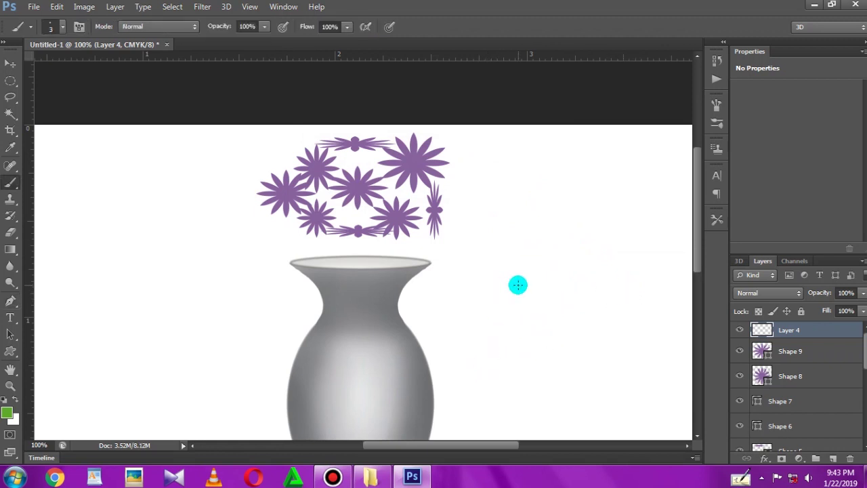
key(p)
right_click(557, 199)
click(570, 253)
key(Return)
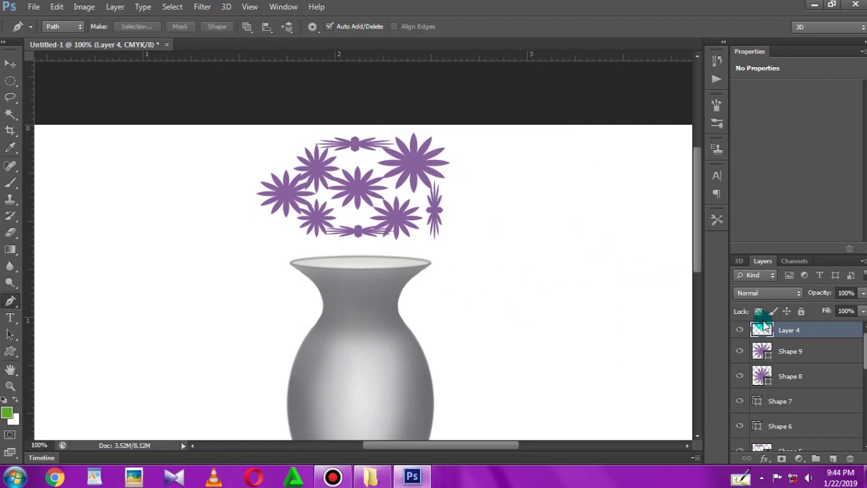
key(ctrl+plus)
key(ctrl+plus)
drag(455, 316, 449, 347)
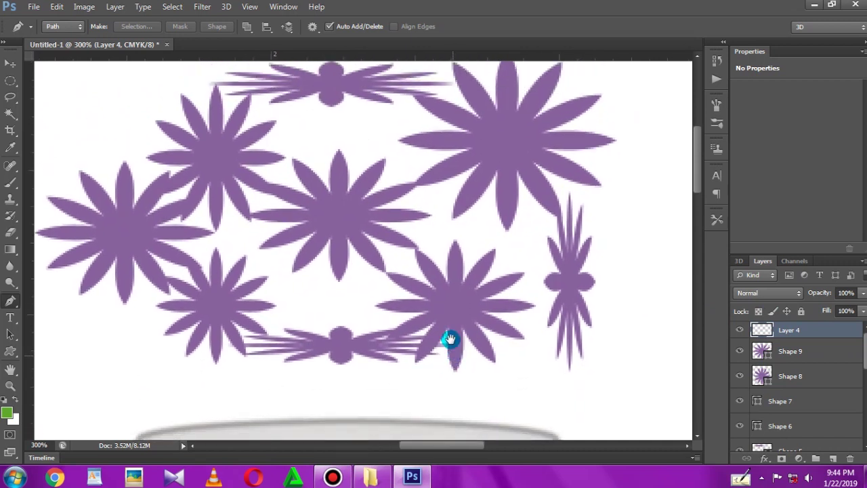
Step: On Layer 4, draw a curved stem path from the flower into the vase and stroke it green
click(789, 351)
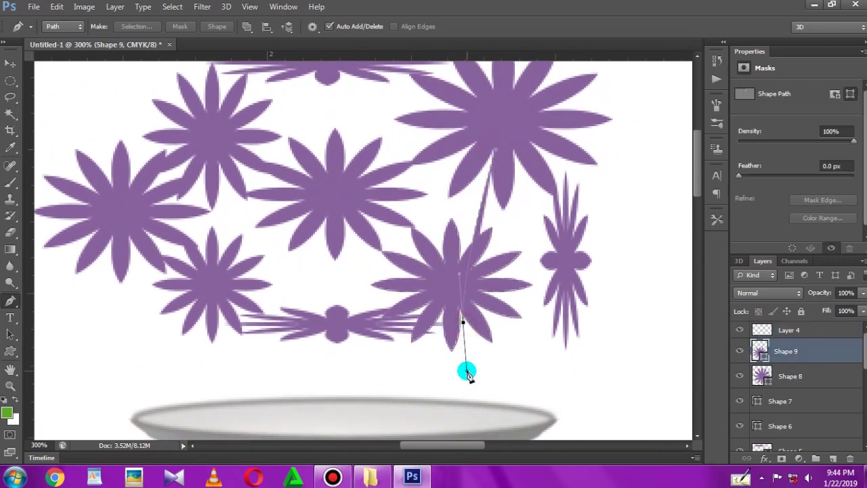
click(788, 331)
click(806, 354)
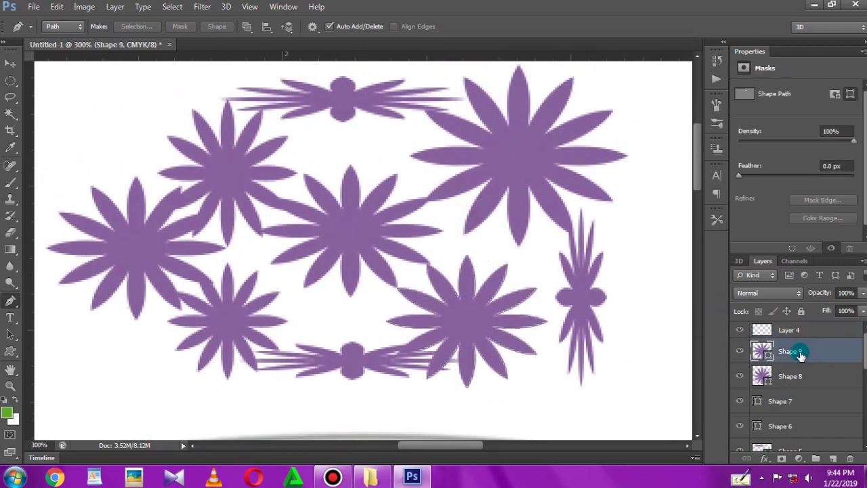
mouse_move(519, 366)
mouse_down()
mouse_move(468, 243)
mouse_move(469, 364)
mouse_up()
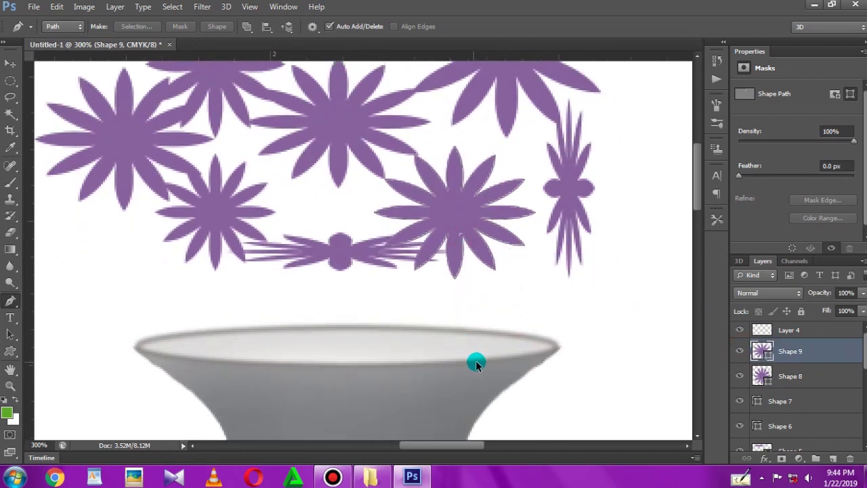
click(772, 332)
key(alt+bracketleft)
key(alt+bracketright)
mouse_move(462, 238)
mouse_down()
mouse_move(427, 405)
mouse_move(440, 330)
mouse_up()
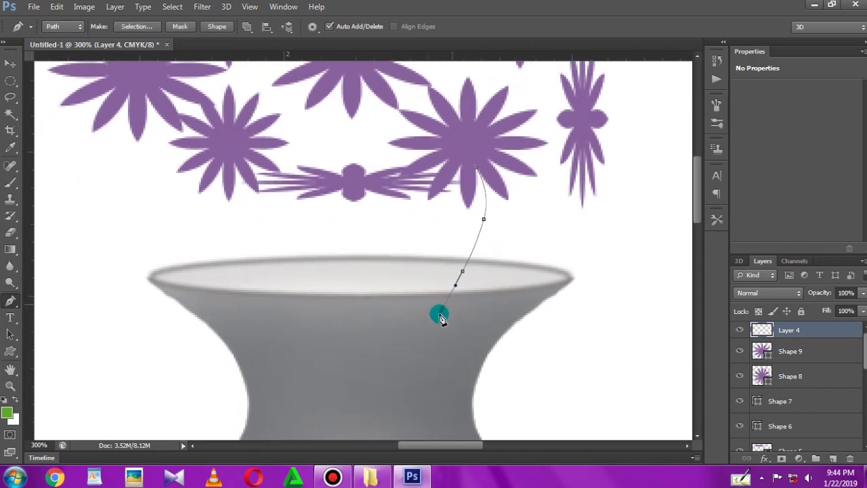
right_click(440, 289)
click(505, 252)
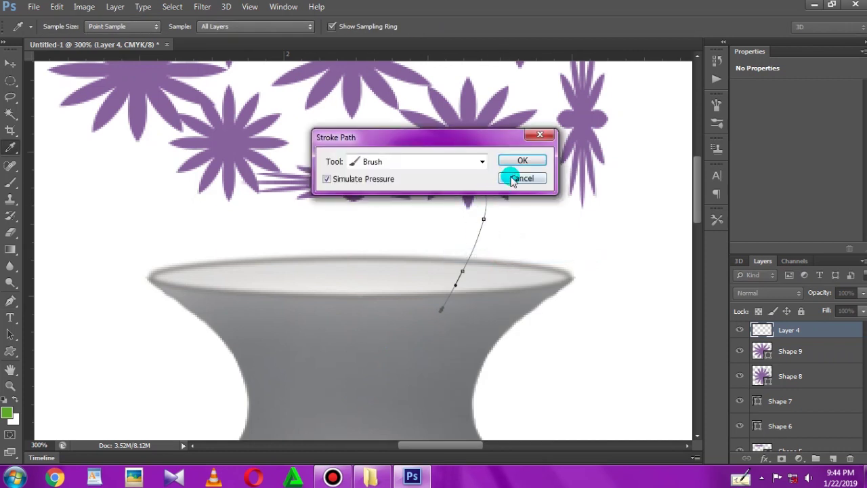
click(512, 160)
key(Return)
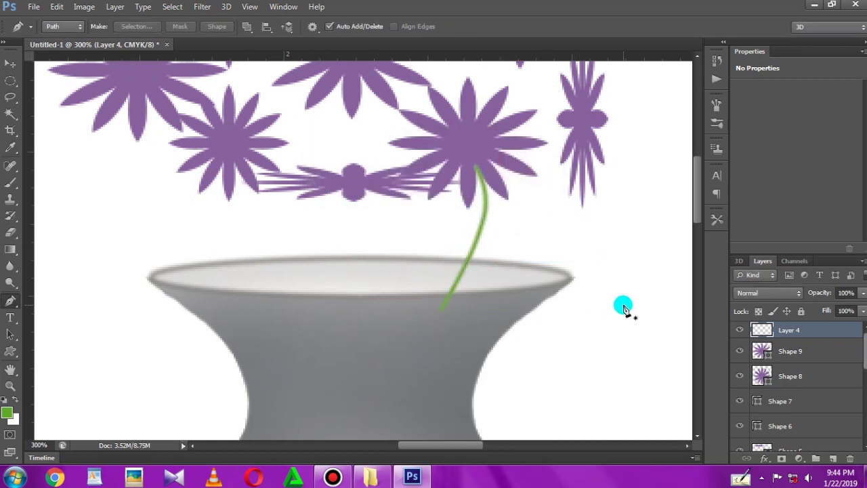
key(ctrl+minus)
key(ctrl+minus)
key(ctrl+plus)
key(ctrl+plus)
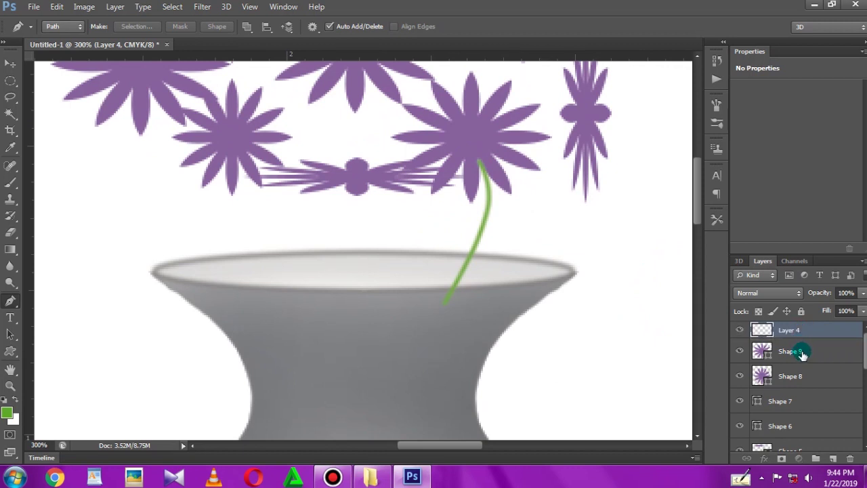
Step: Move Shape 9 above Layer 4 and merge the stem into the Shape 9 flower
drag(801, 354, 792, 336)
drag(516, 338, 520, 387)
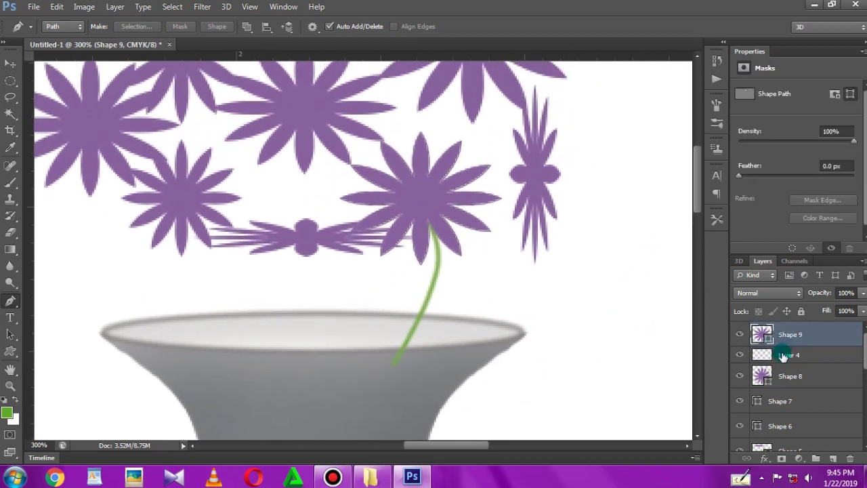
shift+click(782, 357)
key(ctrl+e)
click(785, 351)
click(740, 351)
click(739, 350)
Step: On a new layer below Shape 8, stroke a green stem from the left flower into the vase
drag(270, 237, 352, 247)
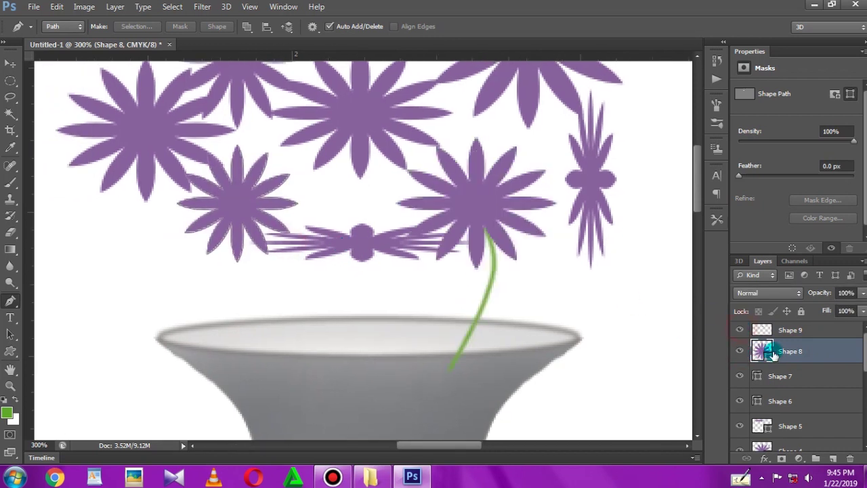
click(835, 460)
drag(803, 348, 804, 378)
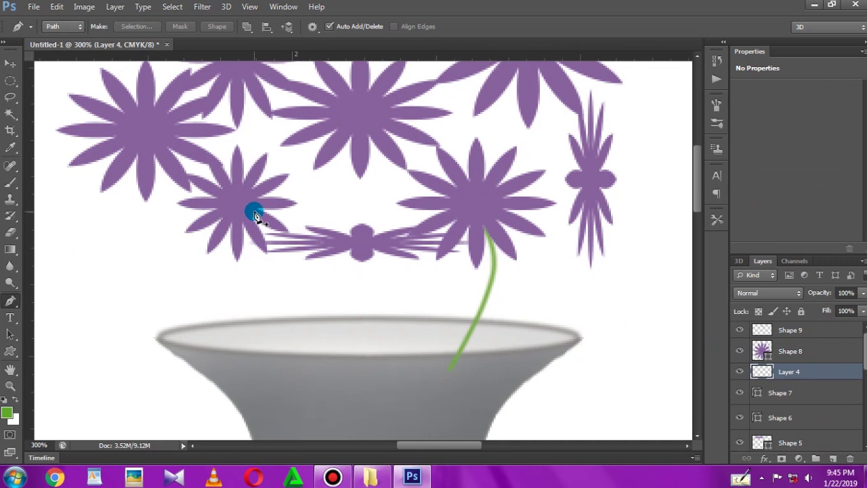
drag(254, 214, 305, 252)
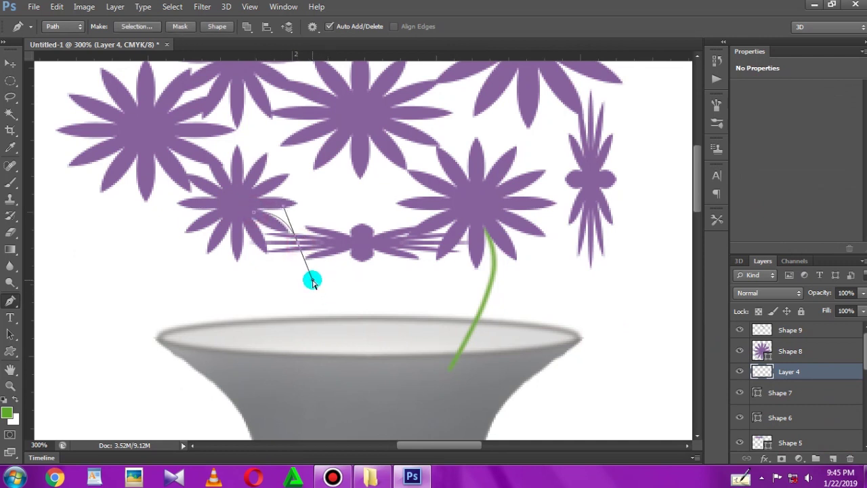
click(244, 198)
drag(320, 277, 331, 357)
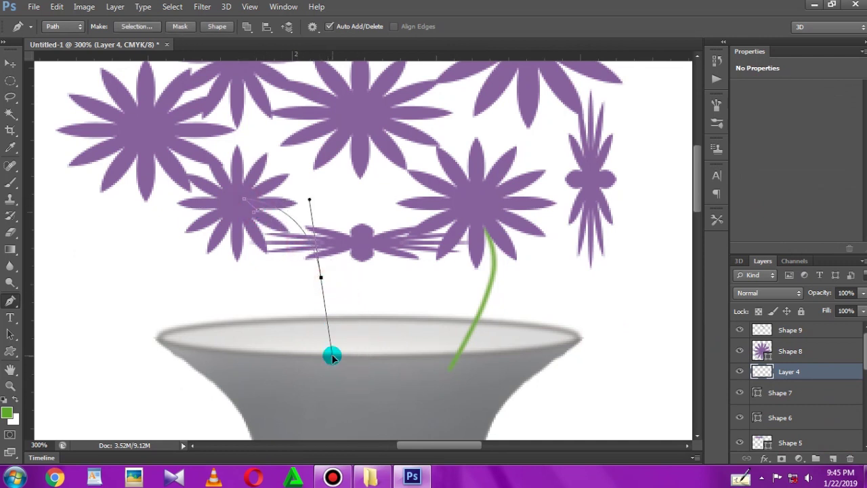
right_click(315, 315)
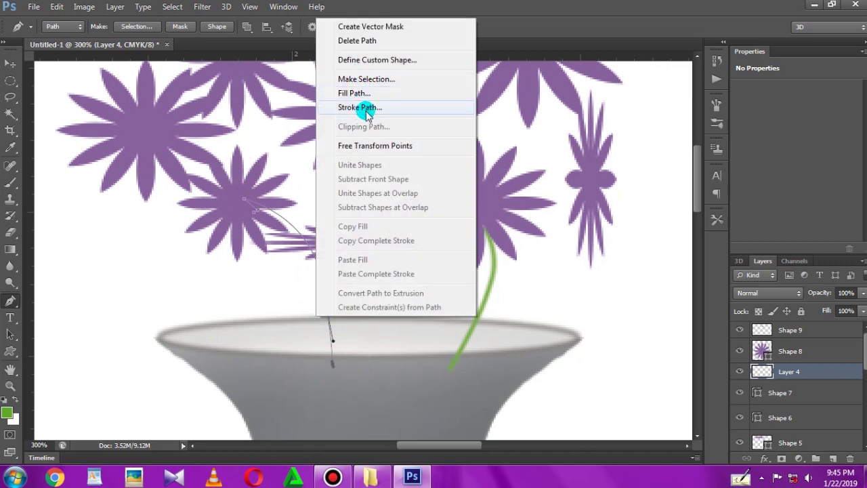
click(360, 107)
click(522, 155)
click(793, 371)
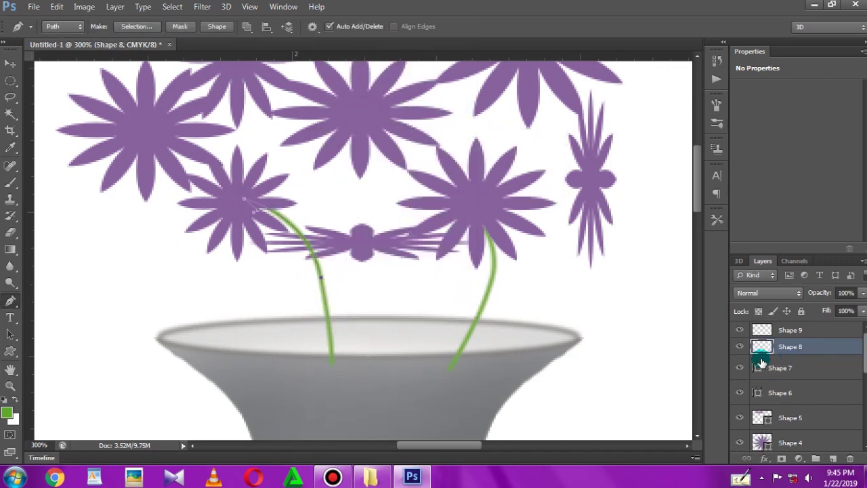
drag(796, 367, 629, 323)
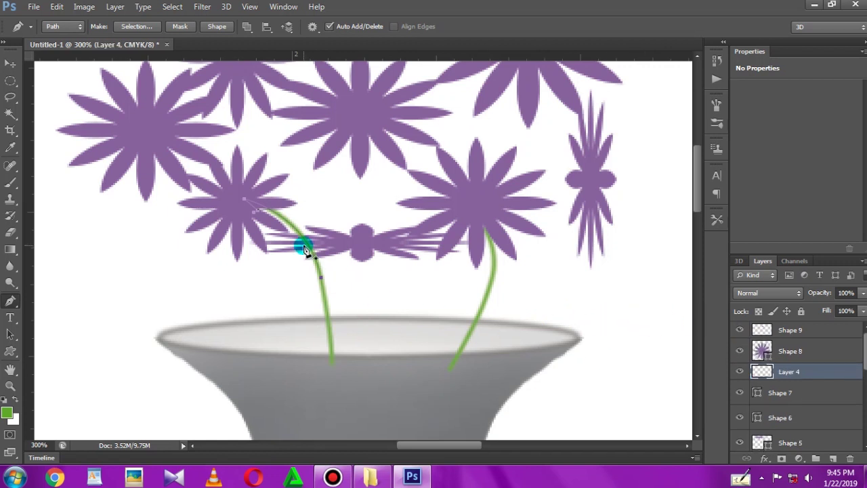
key(Return)
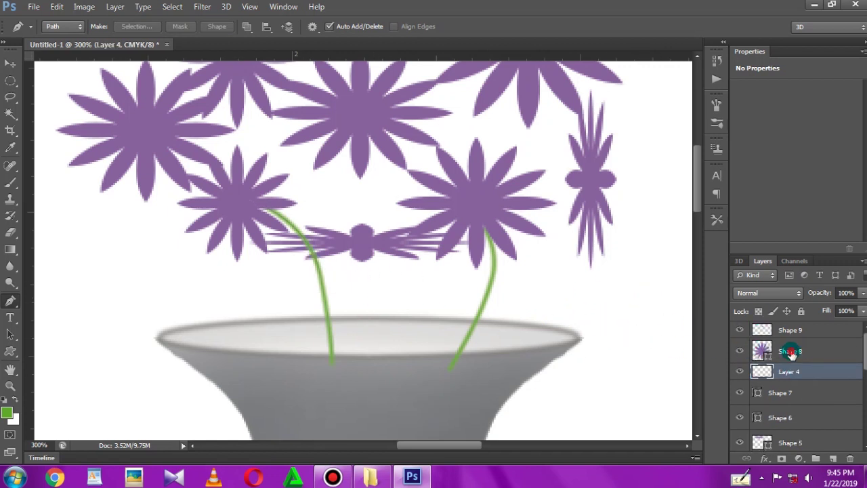
Step: Stroke a green curved stem from the horizontal middle flower's centre down into the vase
click(790, 353)
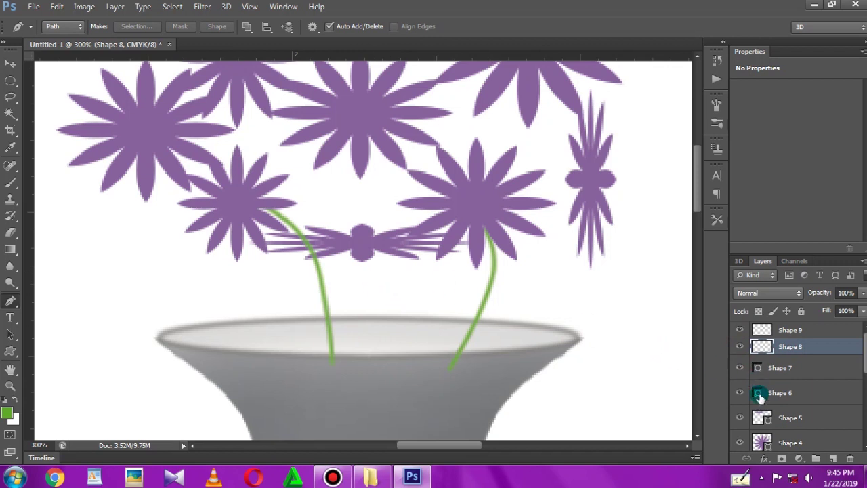
double_click(739, 392)
double_click(738, 392)
double_click(739, 367)
double_click(738, 367)
click(366, 251)
drag(359, 250, 367, 268)
drag(365, 312, 363, 359)
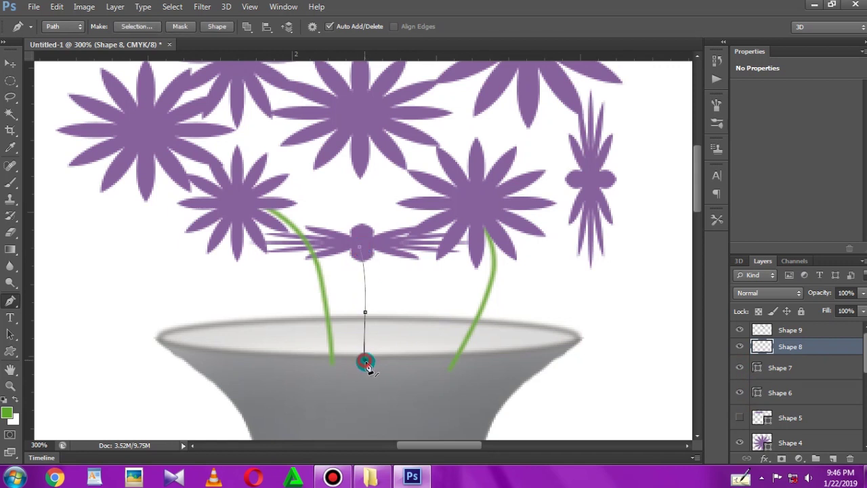
right_click(359, 254)
click(406, 252)
click(516, 160)
key(Return)
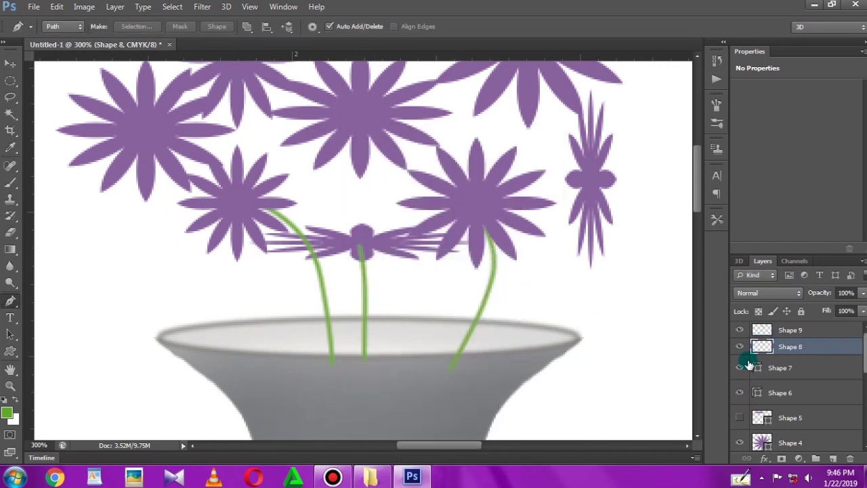
Step: Move Shape 8 below Shape 7 so the stems sit behind the flower heads
click(739, 367)
click(740, 367)
drag(773, 347, 776, 373)
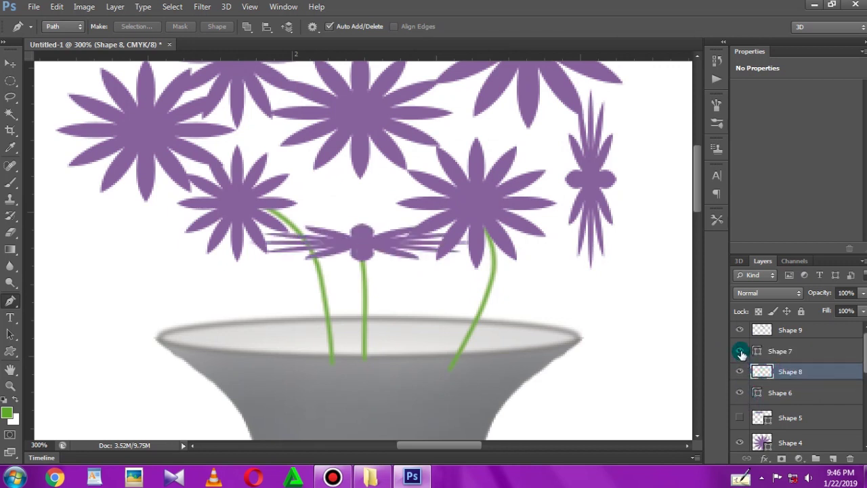
drag(781, 353, 783, 371)
scroll(766, 386, down, 2)
scroll(766, 386, up, 1)
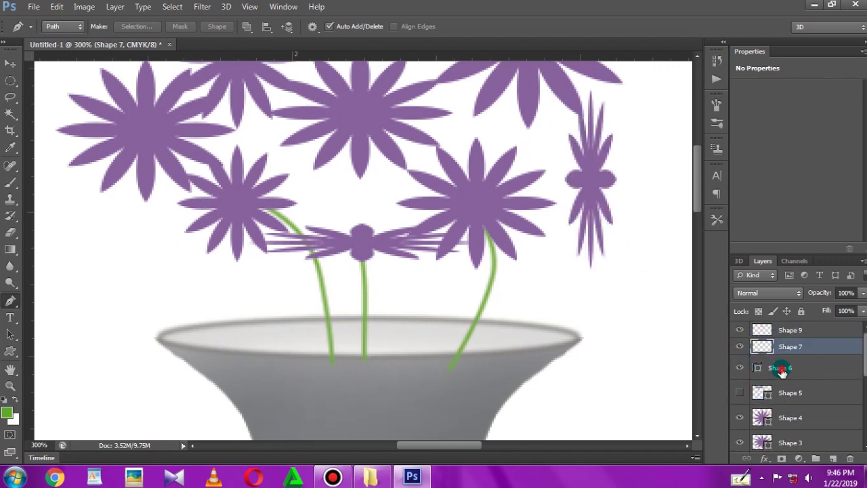
click(780, 370)
ctrl+click(833, 458)
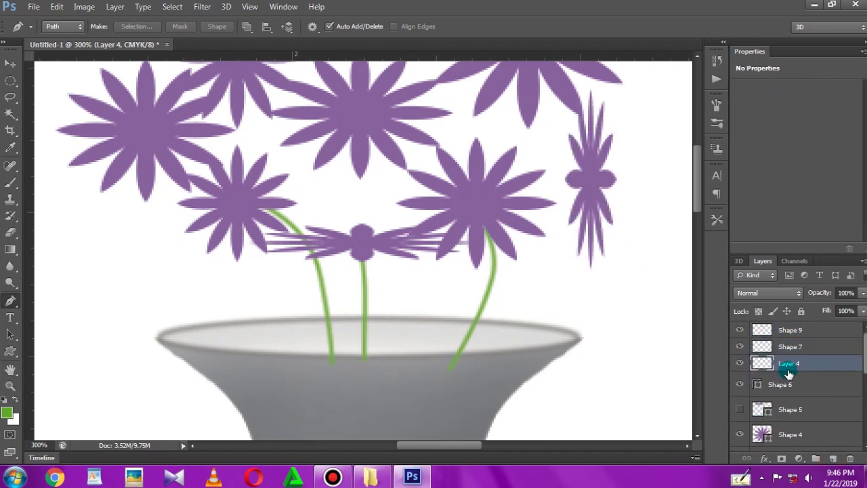
Step: Sketch a curved stem path from the right upright flower toward the vase, discarding a first stroke
click(583, 180)
drag(466, 252, 419, 342)
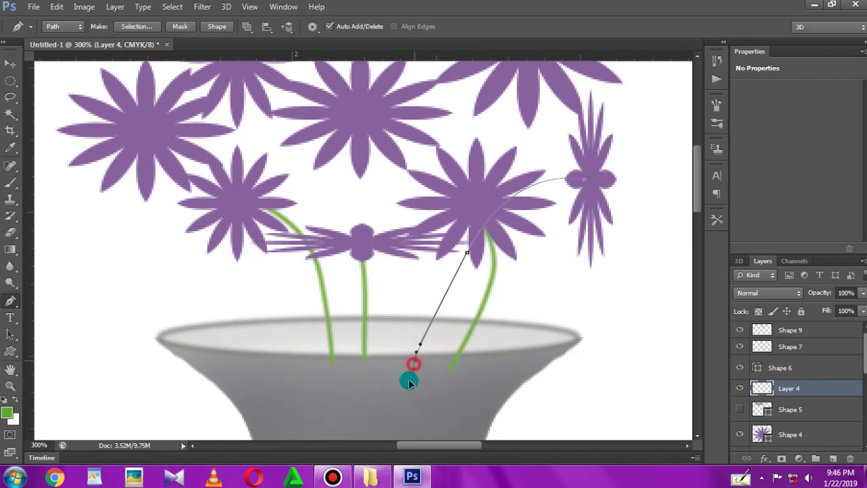
key(ctrl+z)
drag(434, 317, 408, 421)
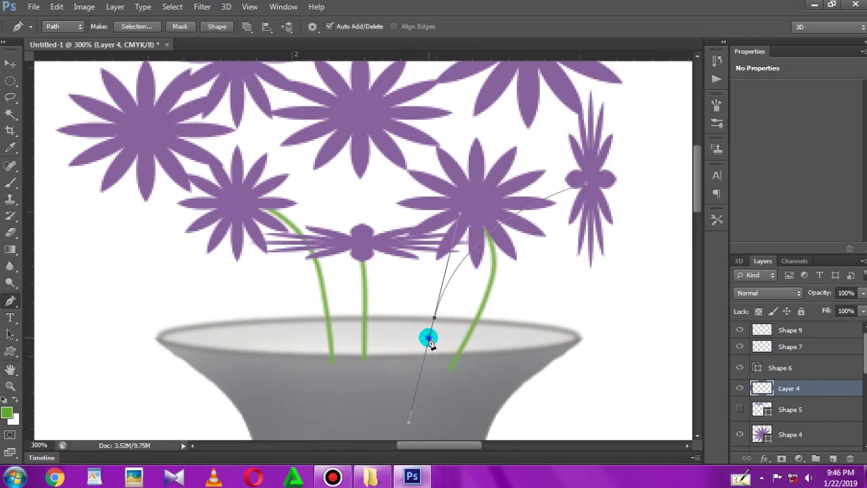
right_click(428, 339)
click(480, 128)
click(530, 163)
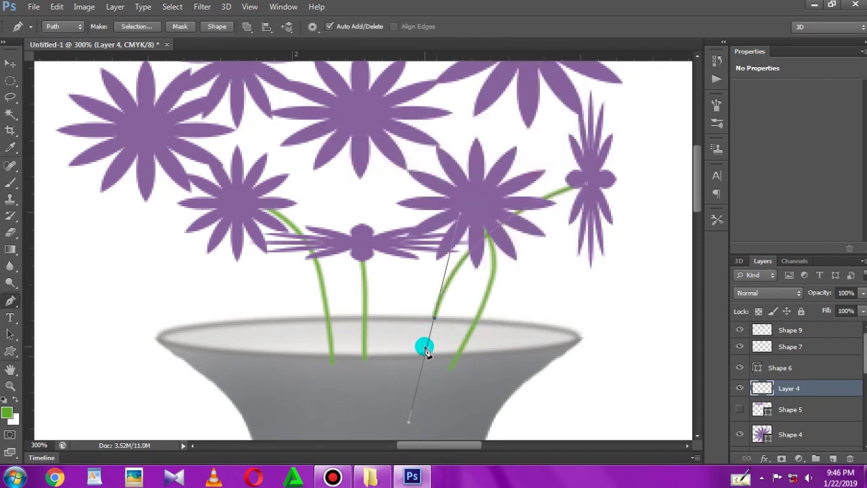
key(ctrl+z)
key(ctrl+alt+z)
Step: Redraw the stem so it ends inside the vase and stroke it green
drag(490, 258, 440, 352)
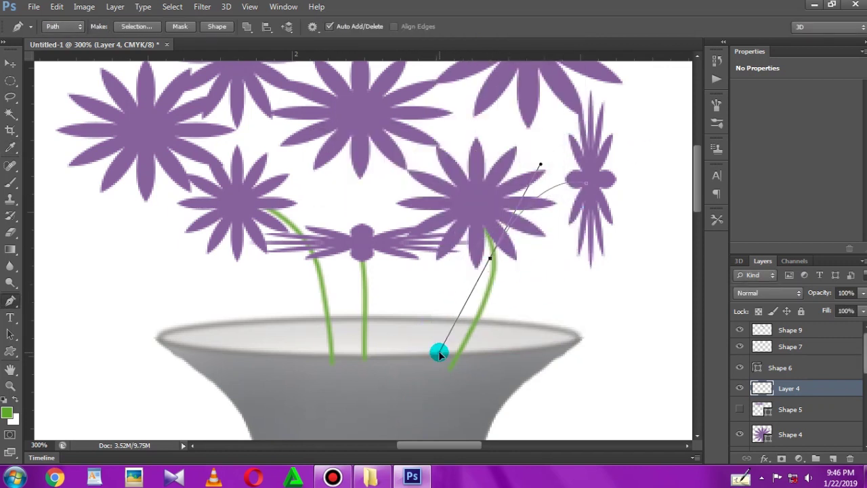
drag(424, 383, 463, 332)
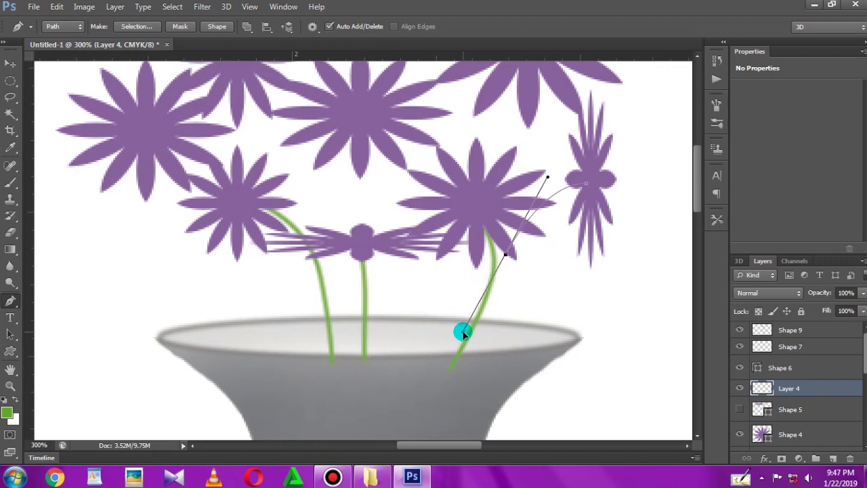
key(ctrl+z)
drag(445, 261, 405, 347)
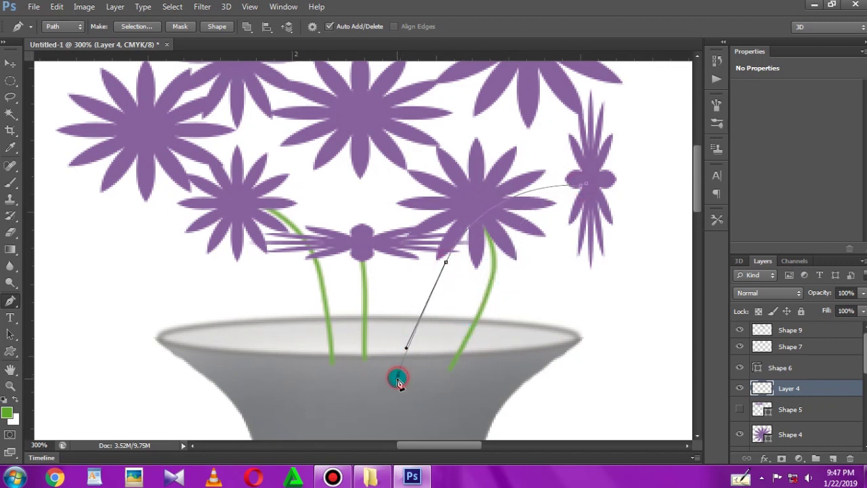
right_click(433, 336)
click(511, 253)
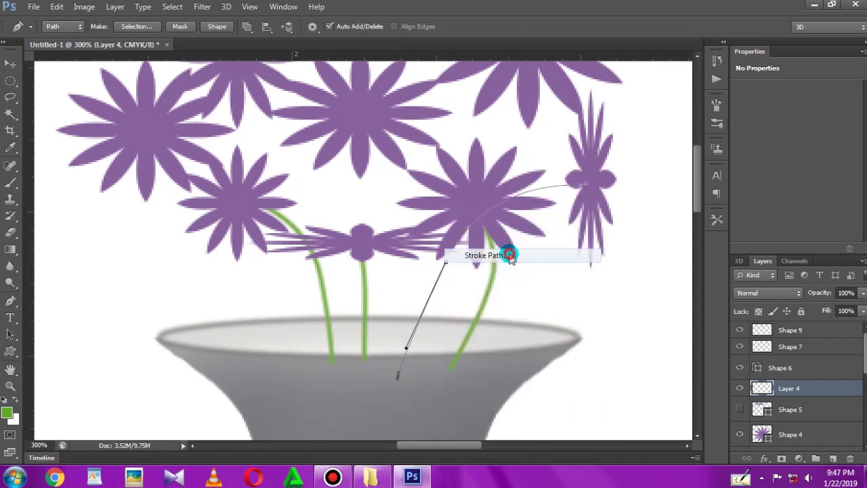
click(516, 161)
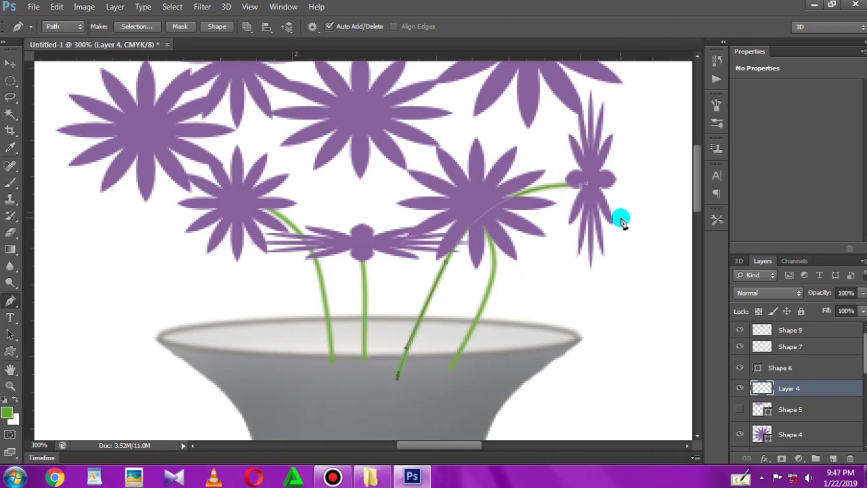
key(Return)
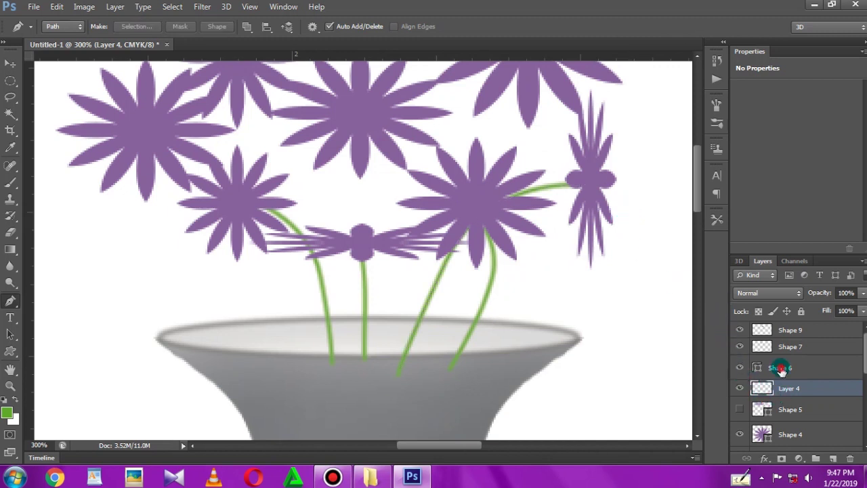
Step: Merge the stem layer into Shape 6 and make Shape 5 visible again
click(781, 367)
shift+click(782, 387)
key(ctrl+e)
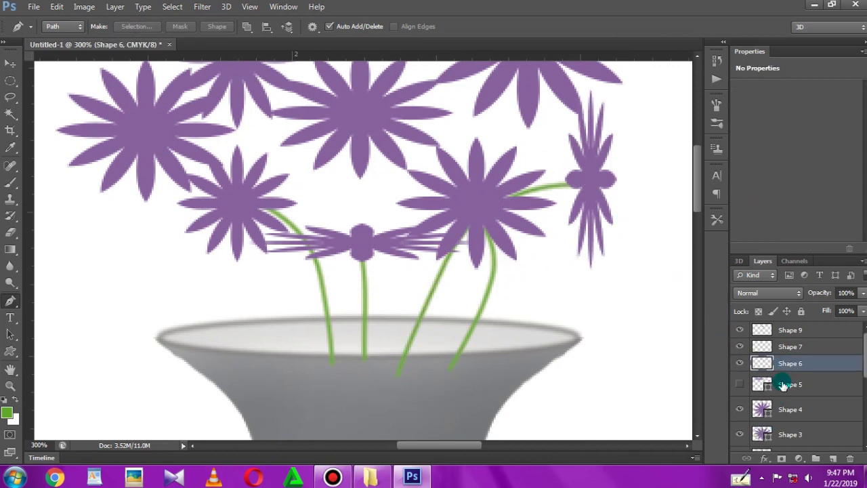
scroll(772, 399, down, 1)
click(740, 368)
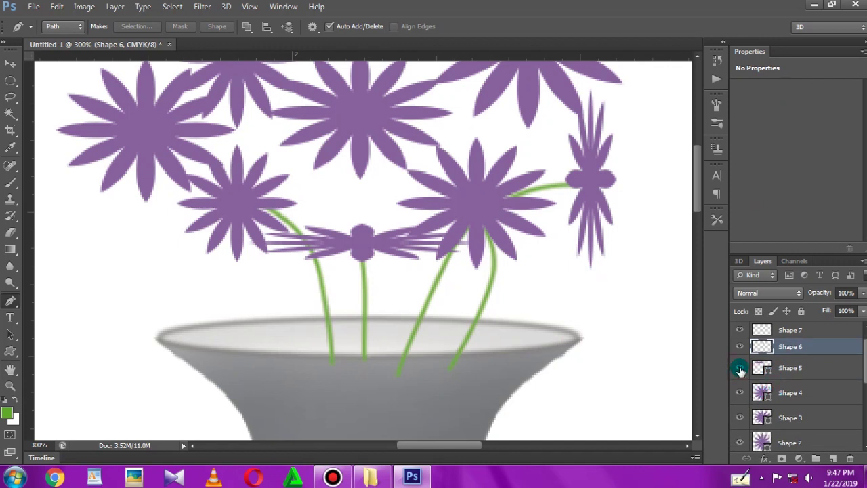
key(ctrl+minus)
key(ctrl+minus)
key(ctrl+minus)
key(ctrl+plus)
key(ctrl+plus)
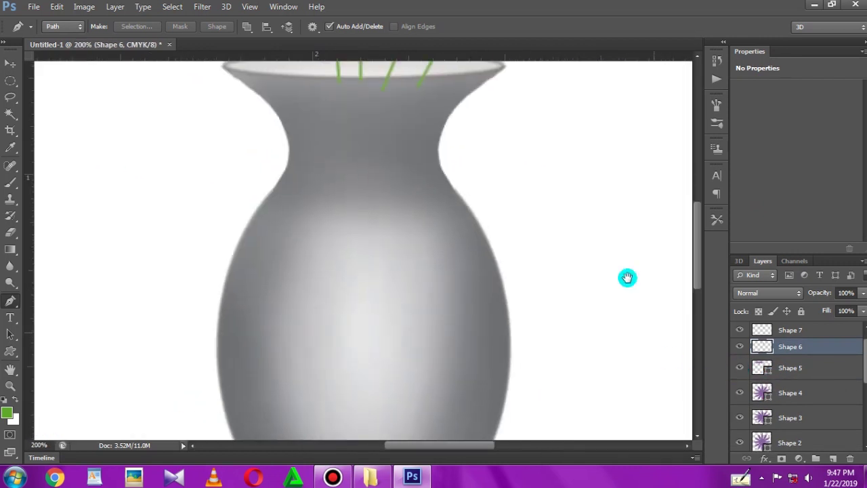
Step: Check the flower layers and add a new empty layer below Shape 5
scroll(669, 357, up, 5)
click(740, 347)
click(739, 346)
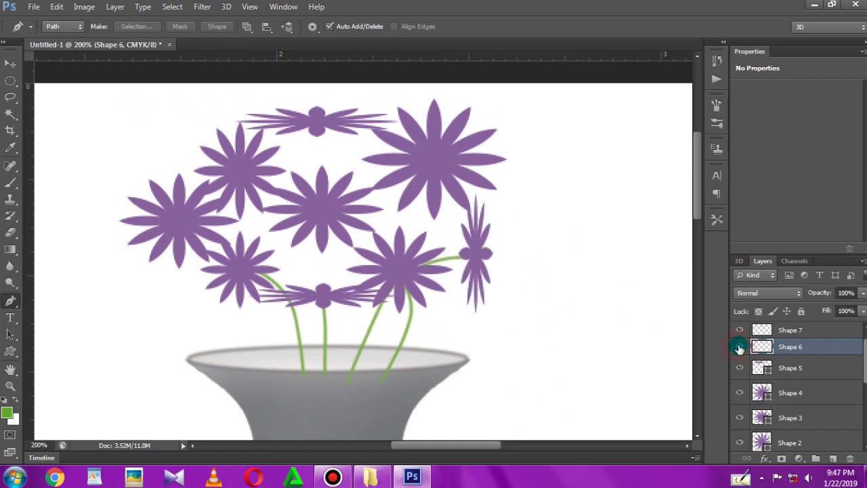
click(739, 370)
click(739, 370)
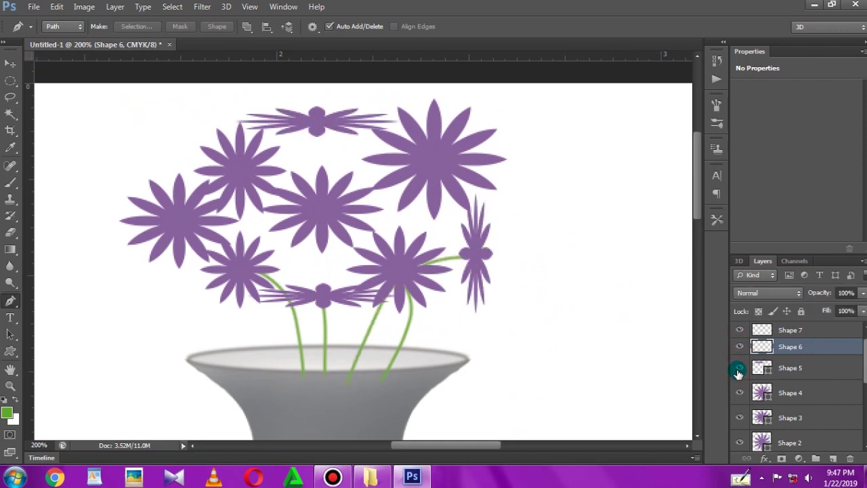
click(789, 367)
click(832, 459)
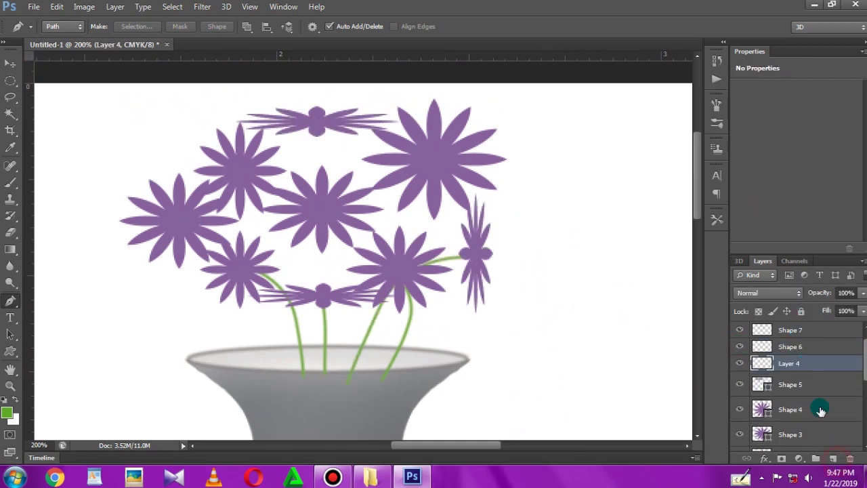
drag(807, 364, 803, 388)
Step: Draw a curved stem from the top flower's centre into the vase and stroke it green
click(329, 296)
key(ctrl+z)
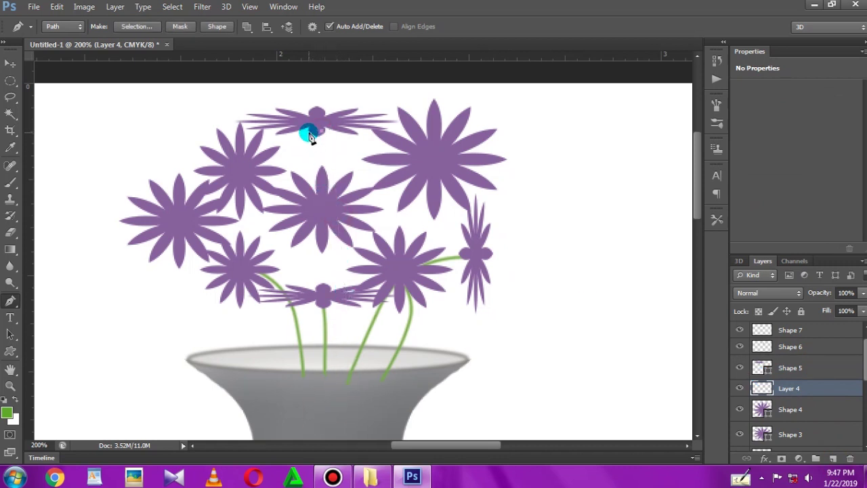
click(331, 330)
key(ctrl+z)
click(324, 132)
drag(339, 405, 347, 417)
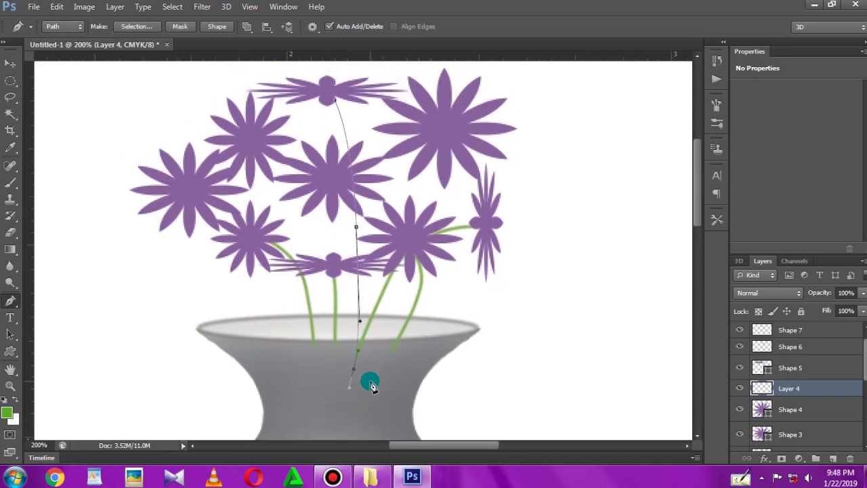
click(762, 328)
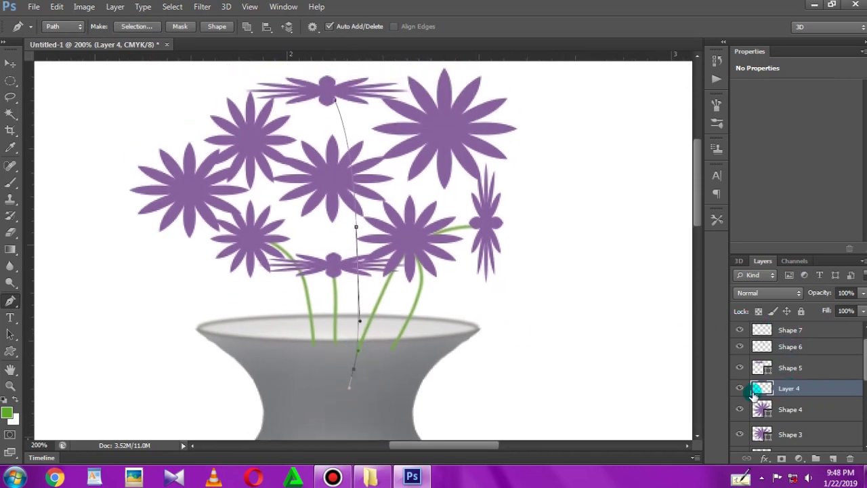
right_click(361, 156)
click(423, 248)
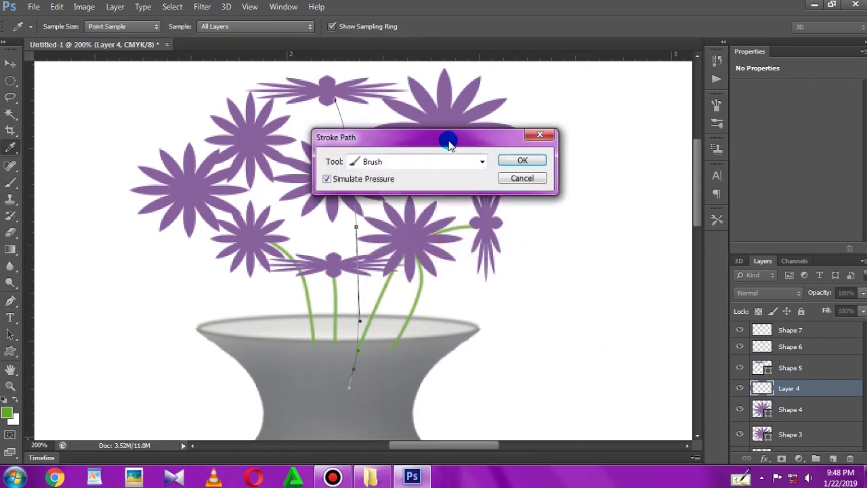
click(516, 160)
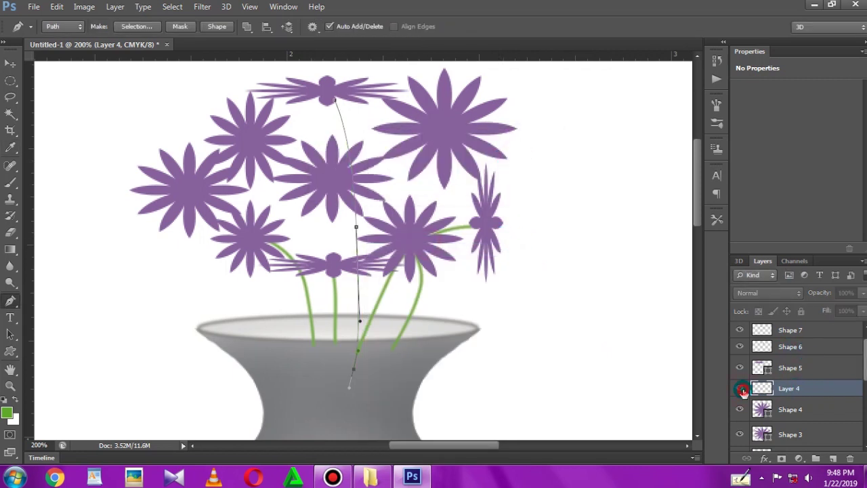
key(Return)
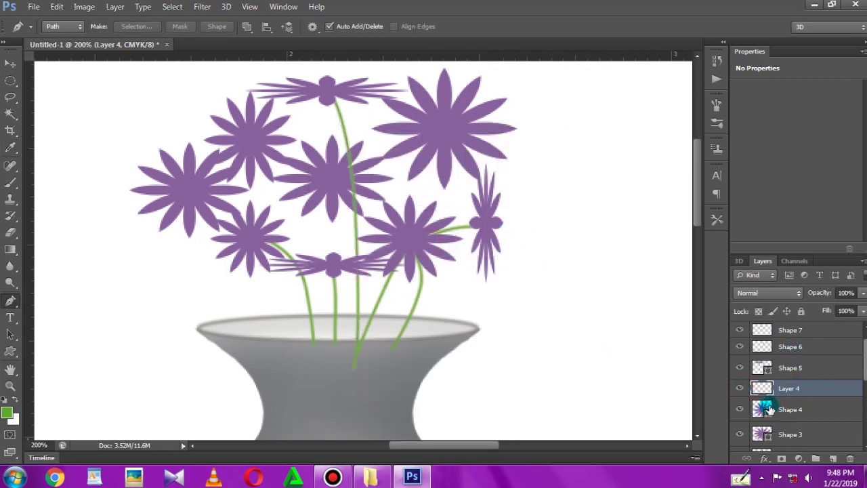
Step: Place the stem's Layer 4 beneath Shape 4
drag(784, 379, 784, 384)
click(738, 384)
click(739, 384)
key(ctrl+alt+z)
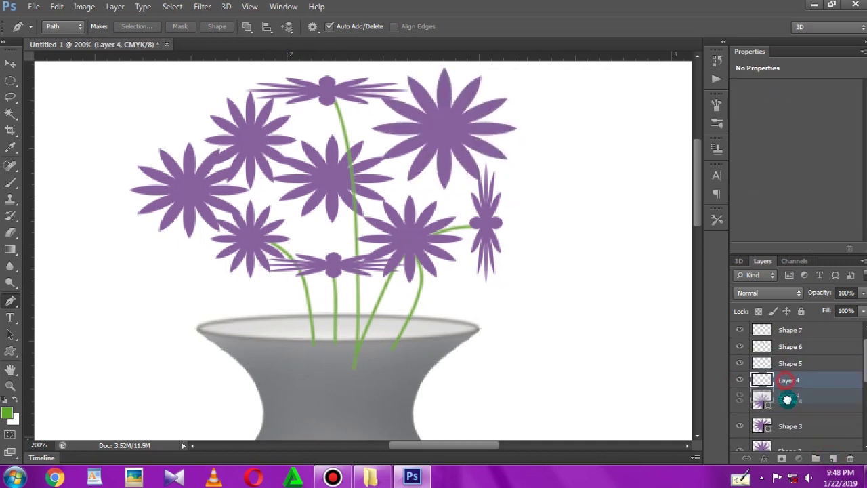
key(ctrl+alt+z)
Step: Stroke a long green stem from the upper-right flower curving down into the vase
click(438, 133)
drag(358, 257, 326, 361)
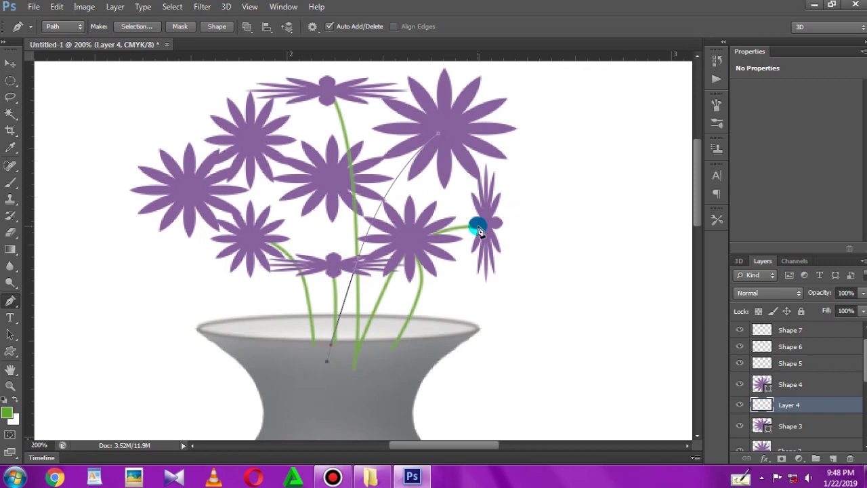
right_click(396, 194)
click(484, 252)
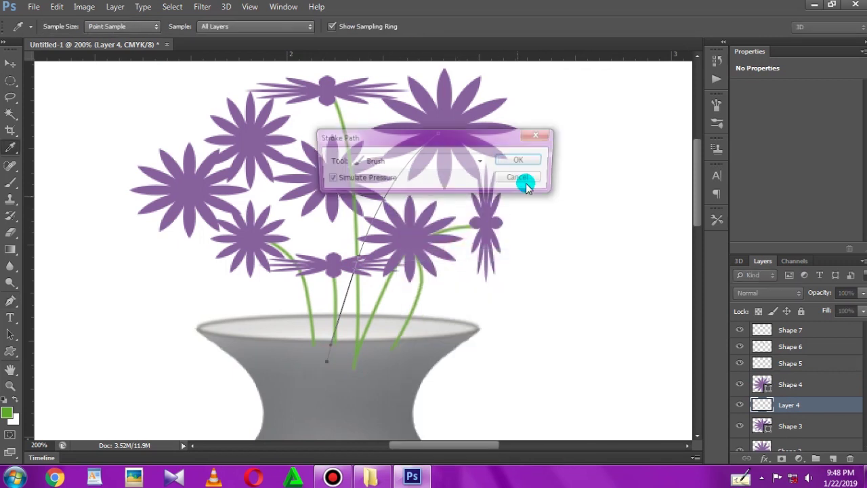
click(535, 162)
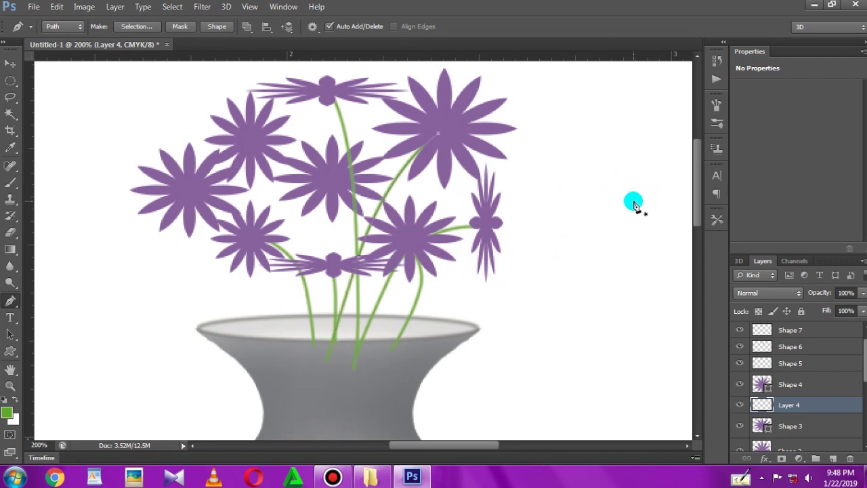
click(633, 204)
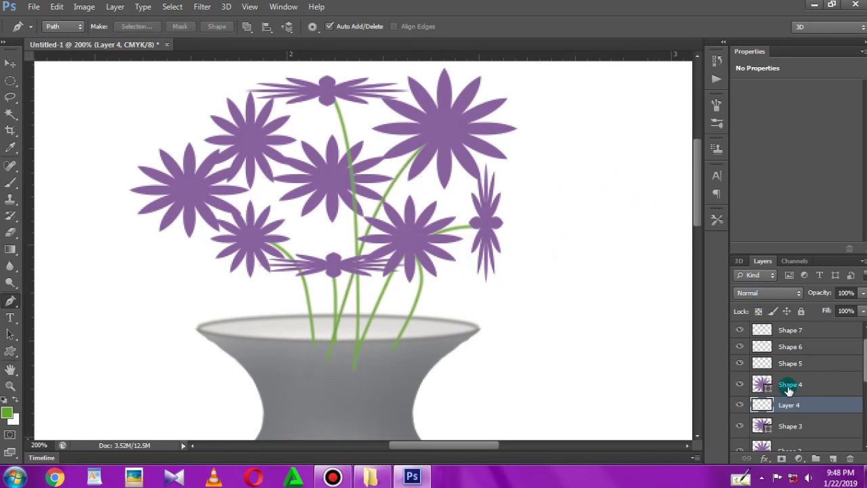
Step: On a new layer beneath Shape 3, stroke the central stem path in green
click(782, 405)
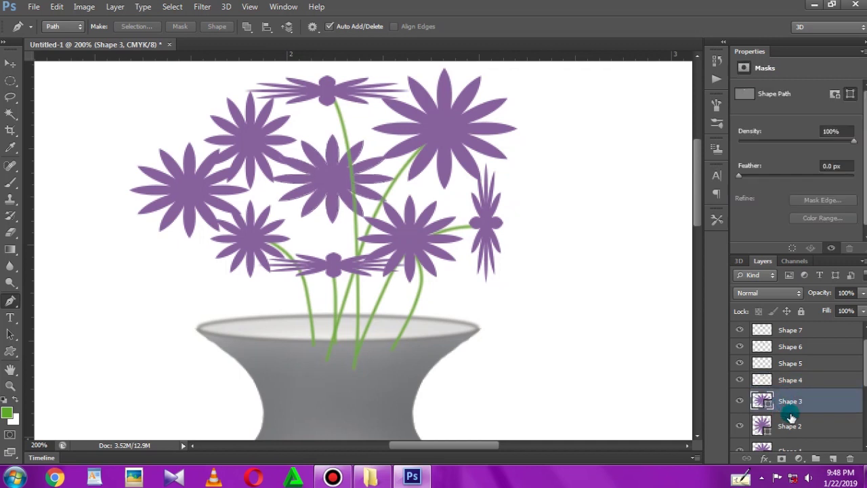
click(784, 402)
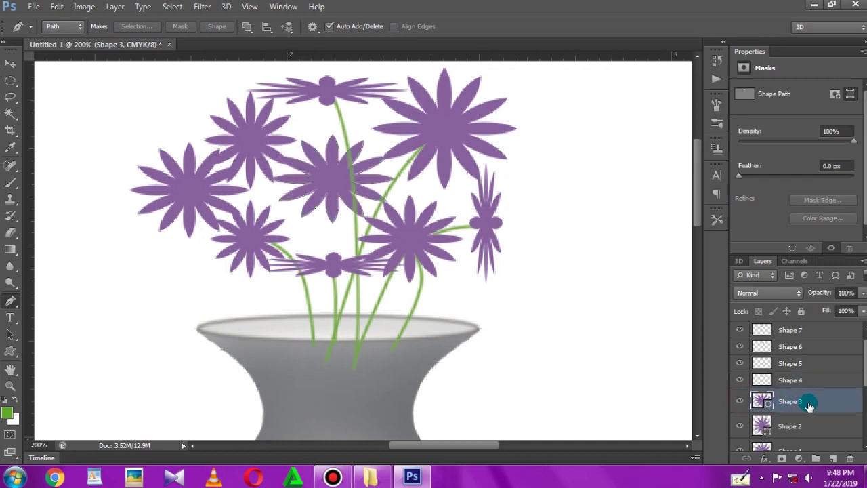
ctrl+click(832, 458)
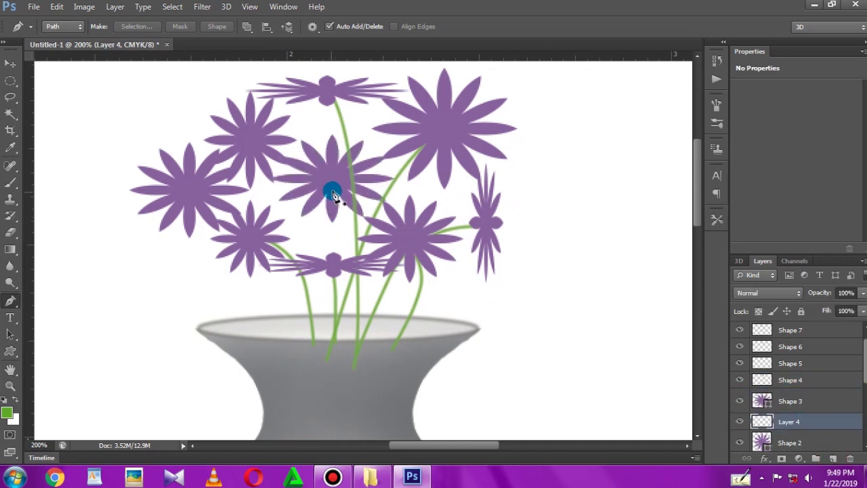
right_click(372, 357)
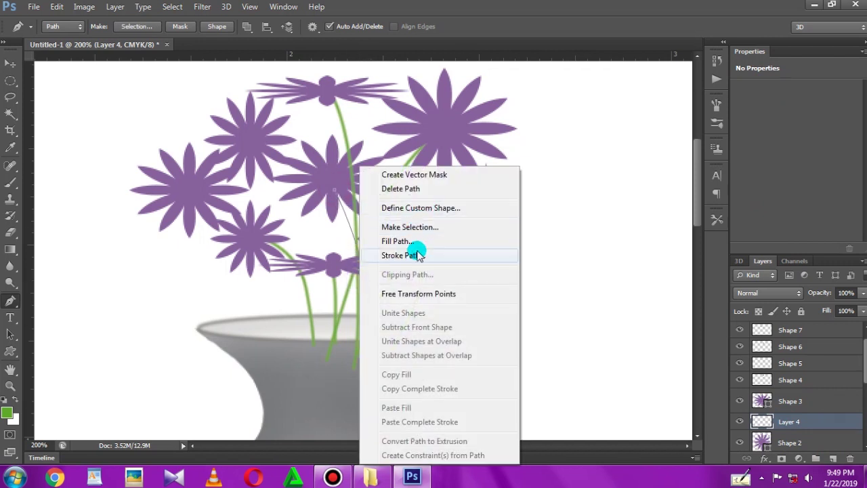
click(436, 253)
click(523, 162)
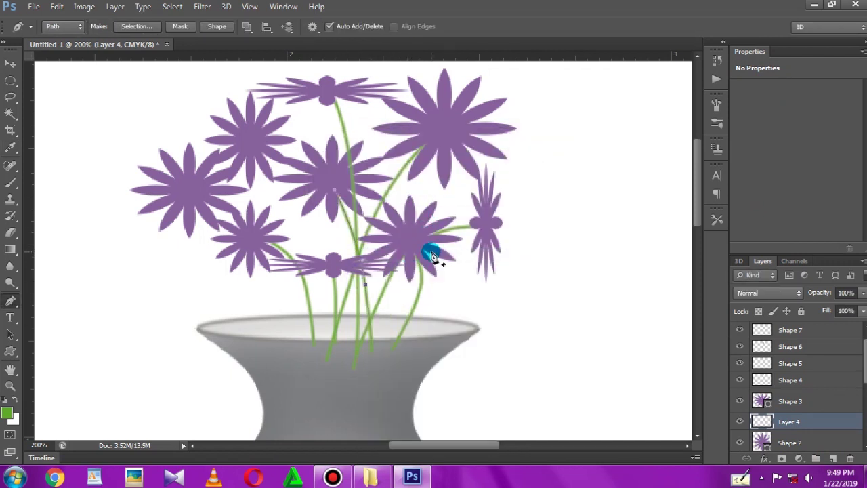
Step: On another new layer, draw a stem from the upper-left flower into the vase and stroke it green
mouse_move(309, 305)
mouse_down()
mouse_move(333, 255)
mouse_move(325, 294)
mouse_move(336, 305)
mouse_up()
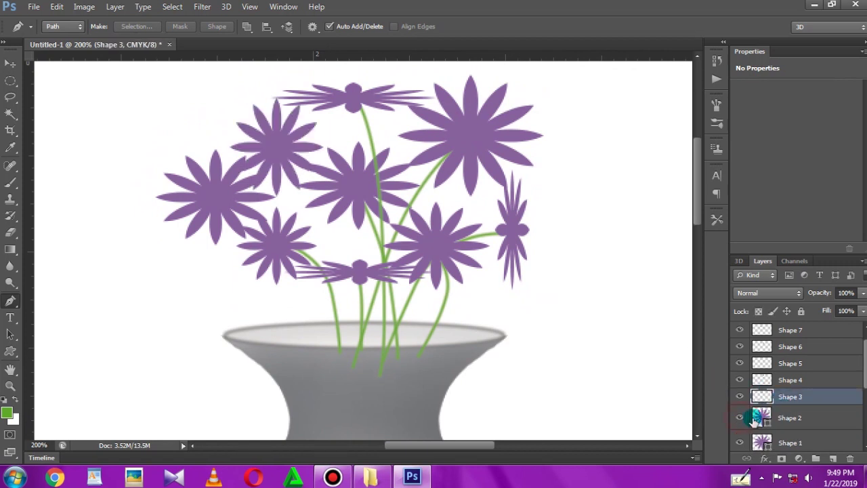
drag(782, 402, 830, 455)
click(829, 455)
click(284, 145)
drag(373, 225, 387, 300)
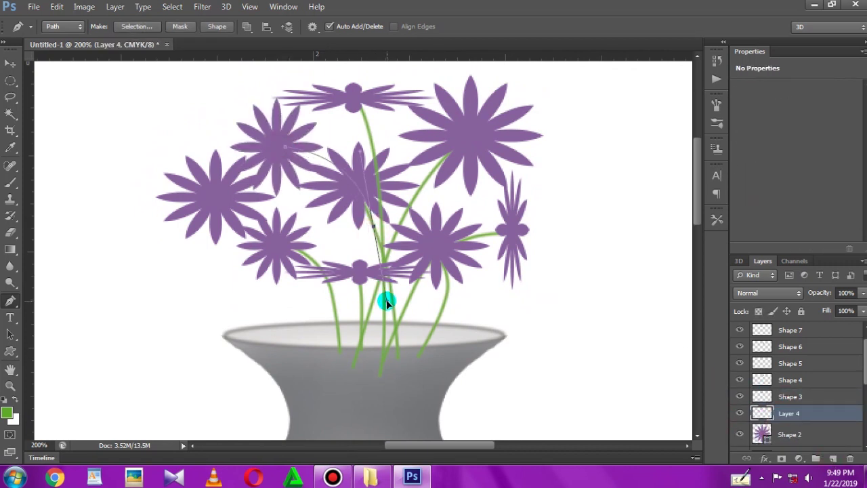
mouse_move(284, 146)
mouse_down()
mouse_move(293, 261)
mouse_move(319, 340)
mouse_move(336, 352)
mouse_up()
right_click(296, 314)
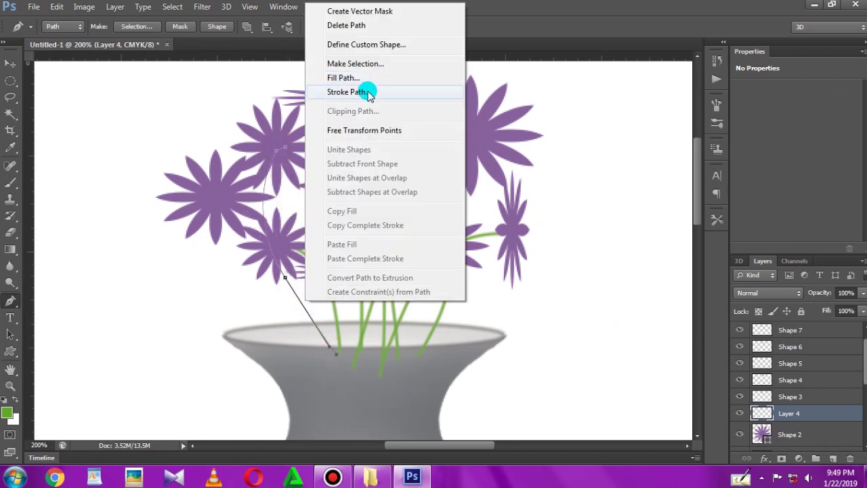
click(364, 89)
click(518, 162)
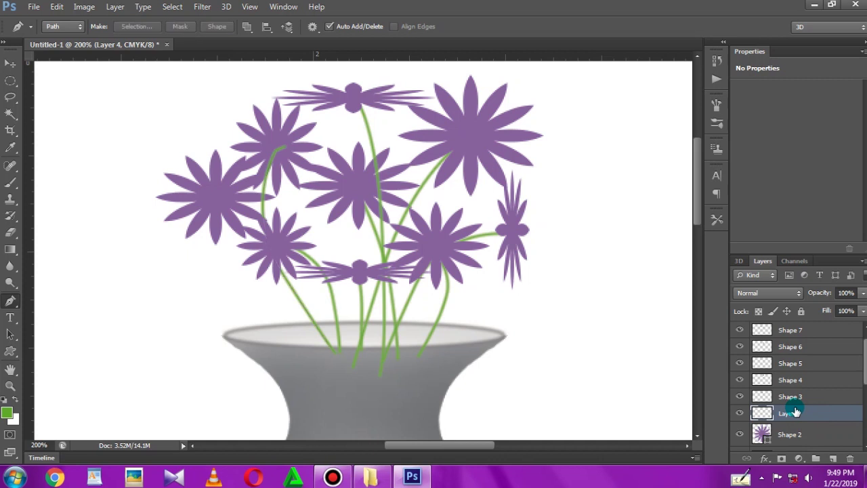
Step: Position the stem layer between Shape 2 and Shape 1
drag(794, 417, 799, 434)
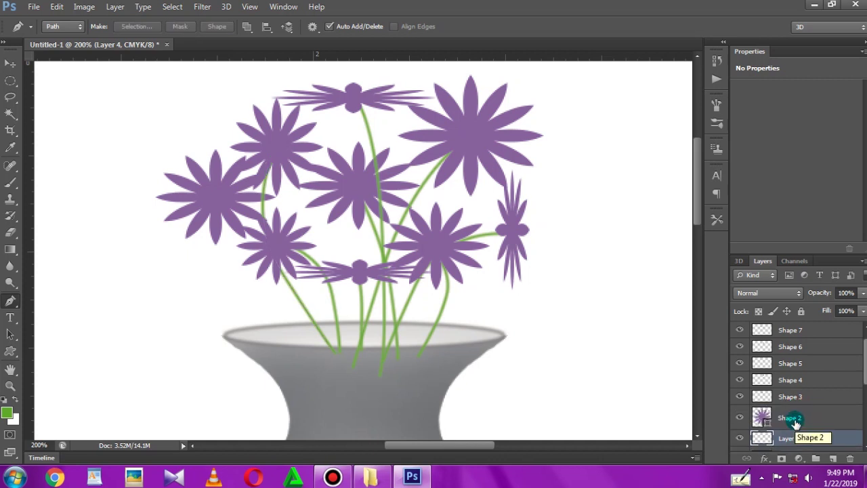
shift+click(796, 420)
click(793, 421)
click(740, 403)
click(739, 402)
drag(777, 402, 761, 397)
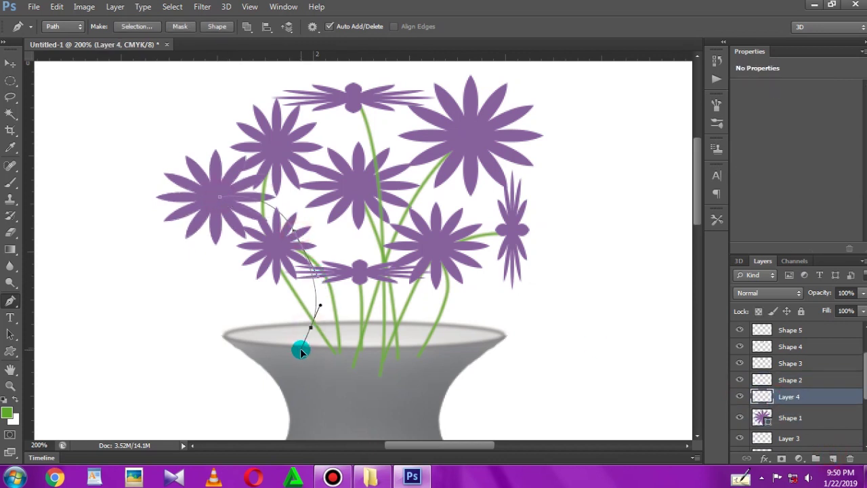
Step: Stroke the far-left stem green into the vase and combine it with Shape 1
drag(300, 350, 296, 359)
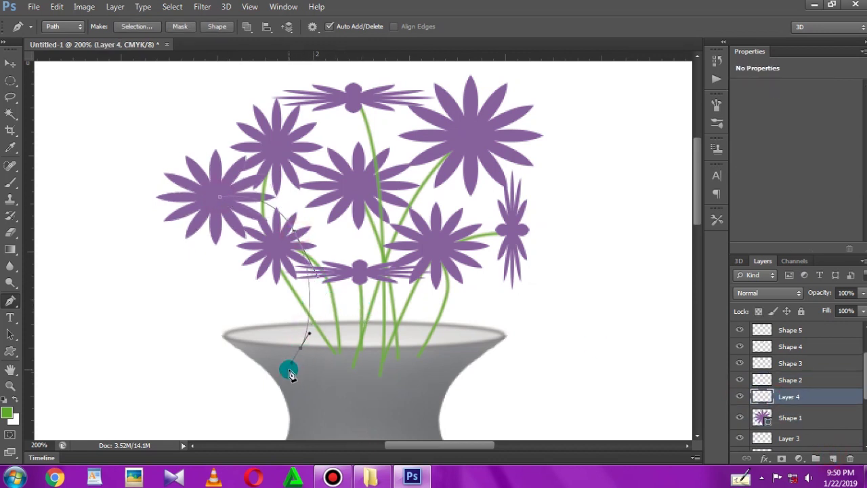
right_click(281, 248)
click(355, 254)
click(520, 161)
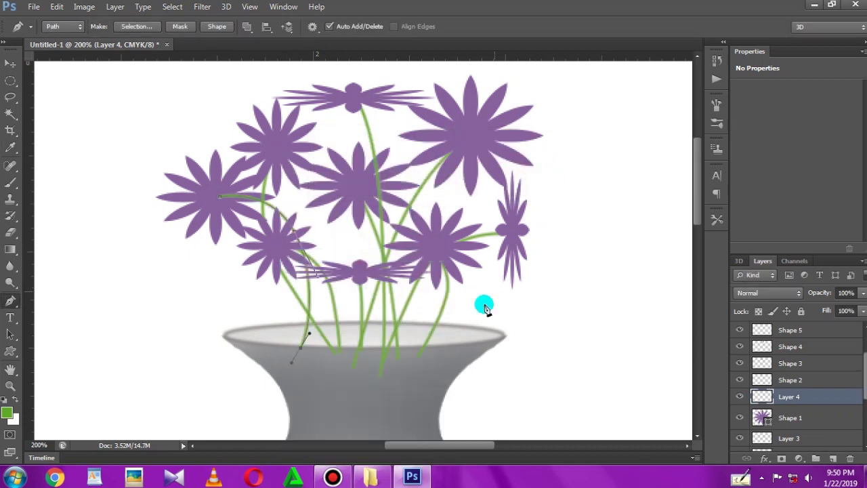
key(Return)
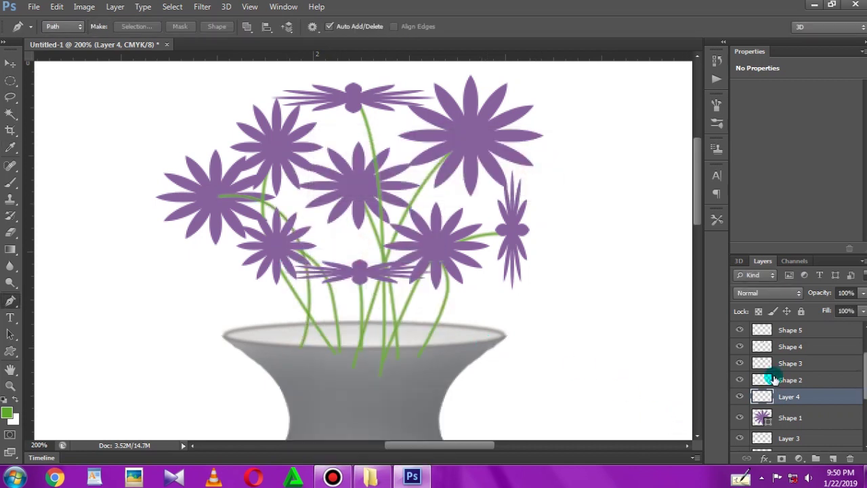
drag(793, 417, 800, 411)
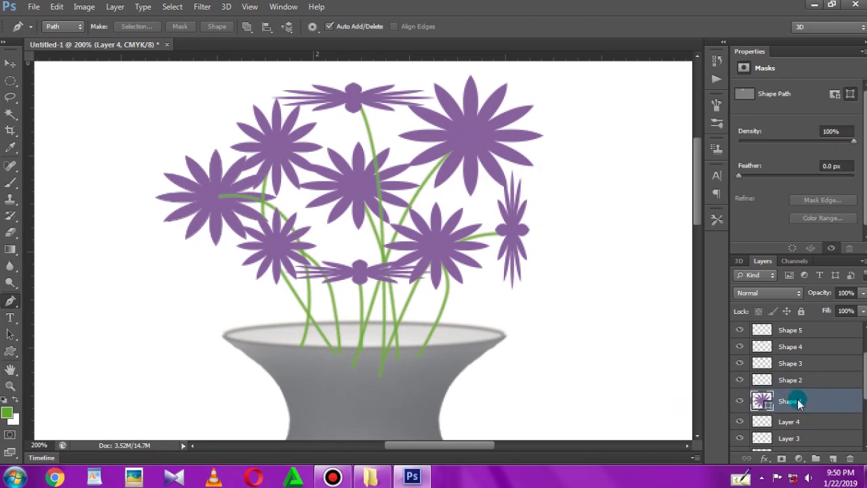
click(745, 419)
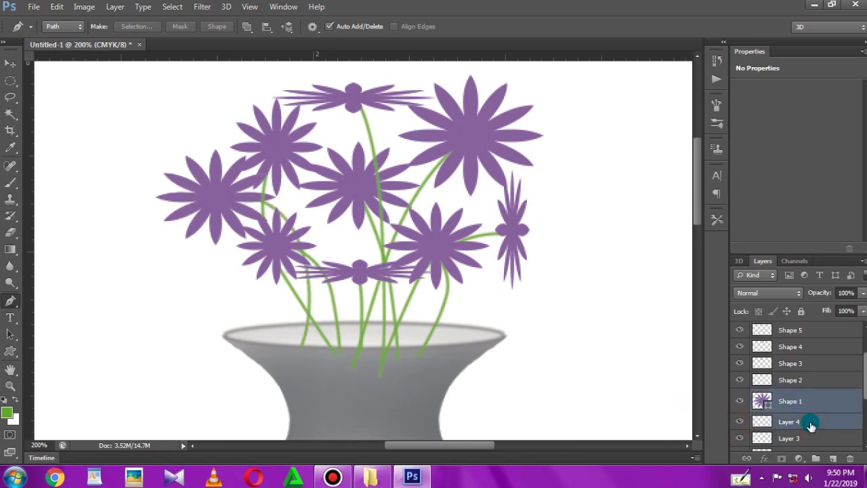
Step: Check the vase rim layer by toggling its visibility and loading it as a selection
key(ctrl+minus)
key(ctrl+minus)
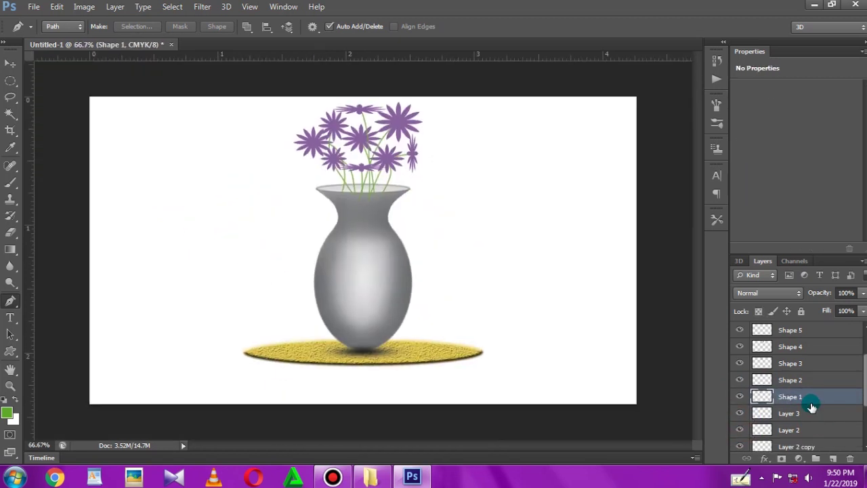
key(ctrl+plus)
drag(490, 207, 489, 255)
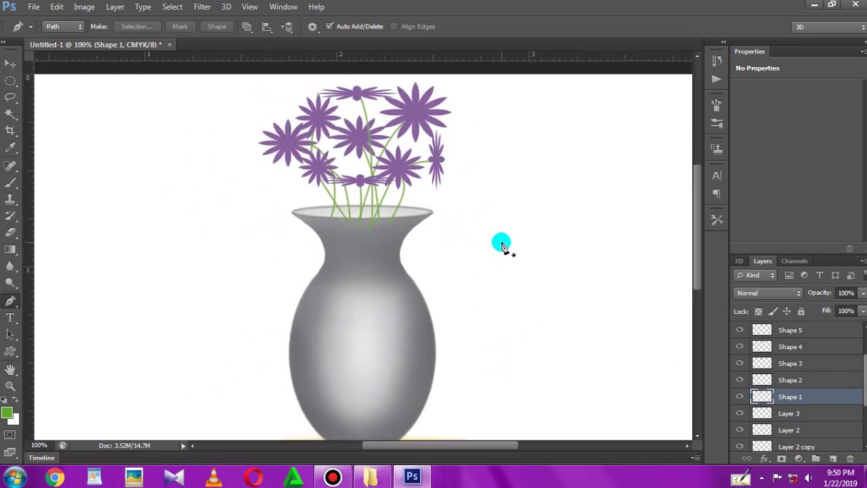
click(739, 413)
click(739, 413)
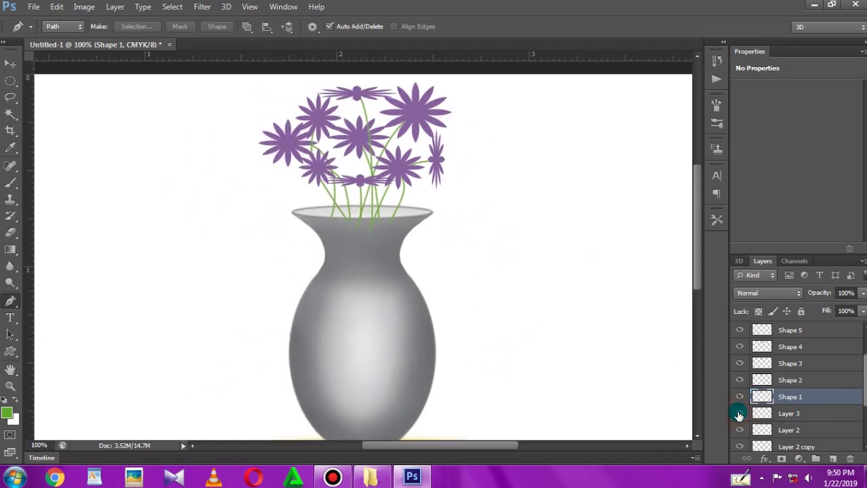
key(v)
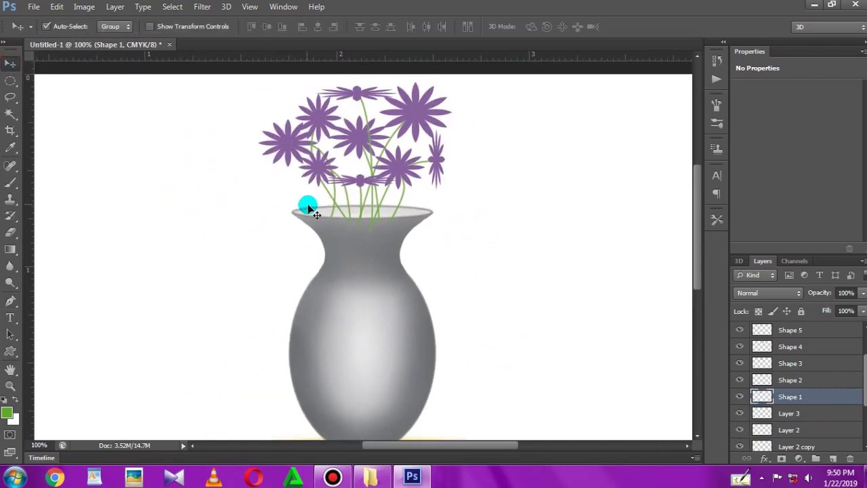
click(315, 212)
ctrl+click(761, 413)
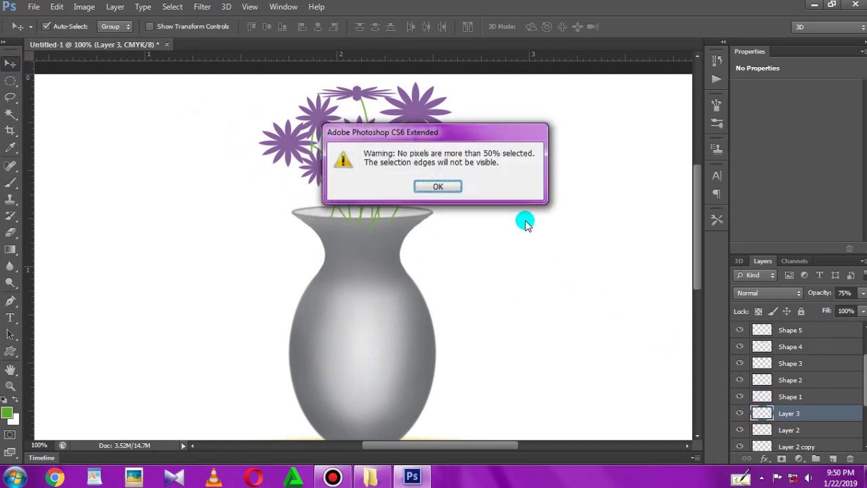
click(423, 188)
double_click(739, 413)
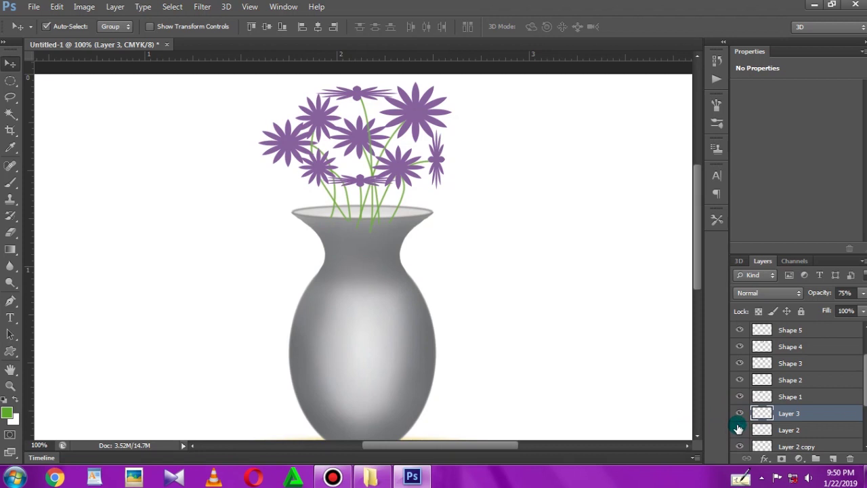
scroll(738, 428, down, 3)
Step: Select Layer 0 and set the foreground colour to light green
click(825, 443)
click(8, 412)
click(406, 162)
click(624, 148)
key(v)
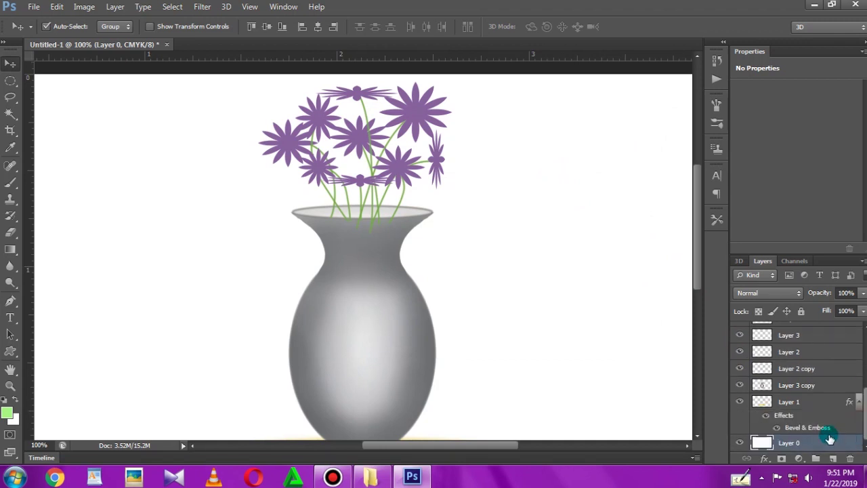
Step: Collapse Layer 1's effects and preview the drawing without the white background
click(858, 403)
click(741, 443)
click(740, 444)
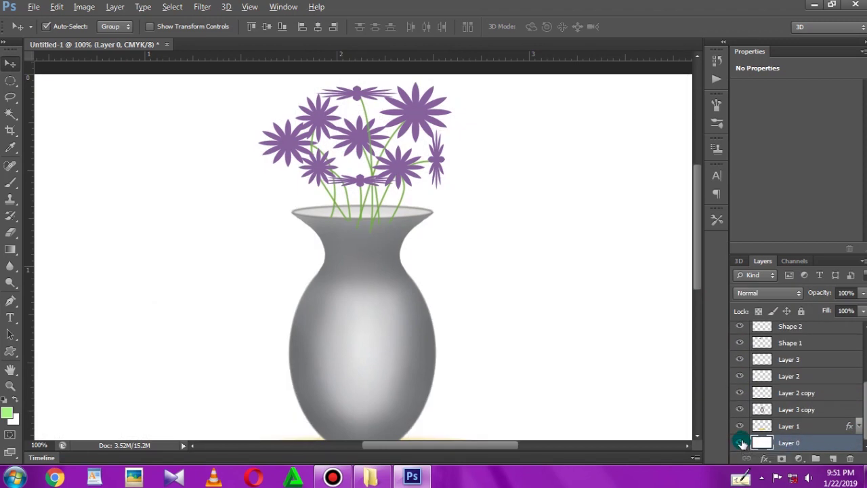
click(85, 234)
key(ctrl+minus)
key(ctrl+minus)
key(ctrl+plus)
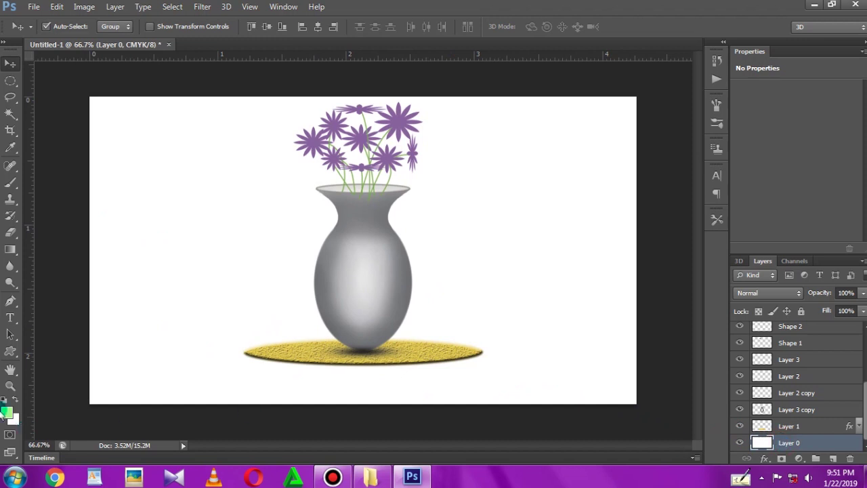
Step: Set a green background colour and hide the white Layer 0
click(12, 418)
click(540, 148)
click(617, 154)
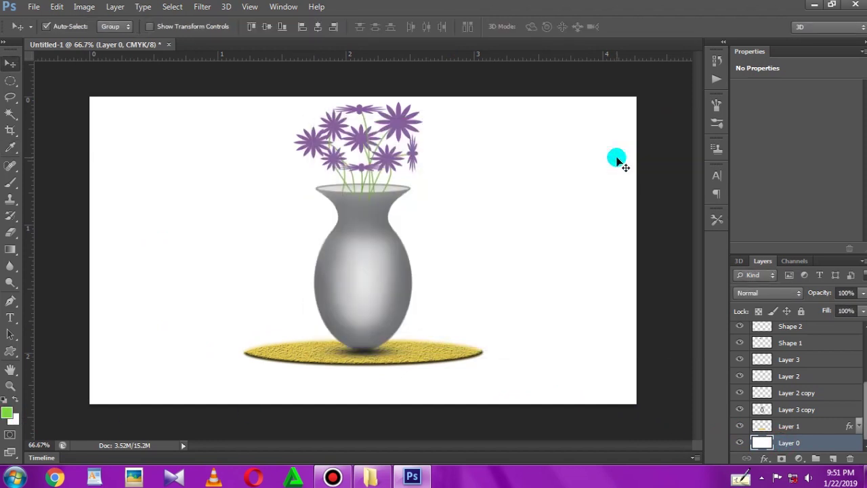
click(740, 442)
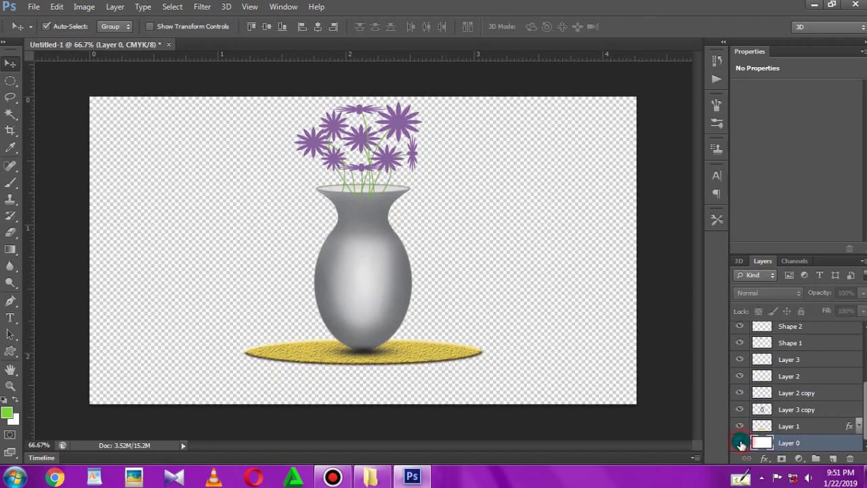
double_click(739, 426)
double_click(740, 409)
Step: Load the vase rim outline as a selection and show the white background again
double_click(739, 393)
double_click(740, 393)
ctrl+click(760, 393)
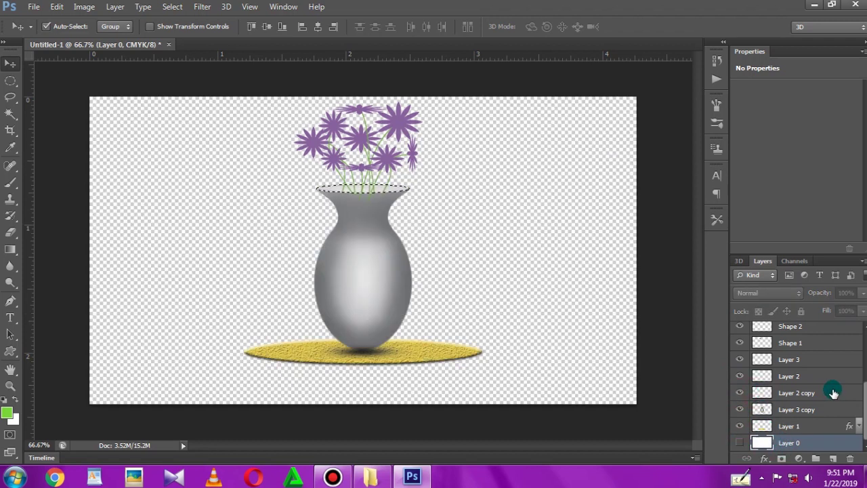
click(740, 442)
Step: Switch to the Eraser and zoom in closer on the vase neck
key(ctrl+plus)
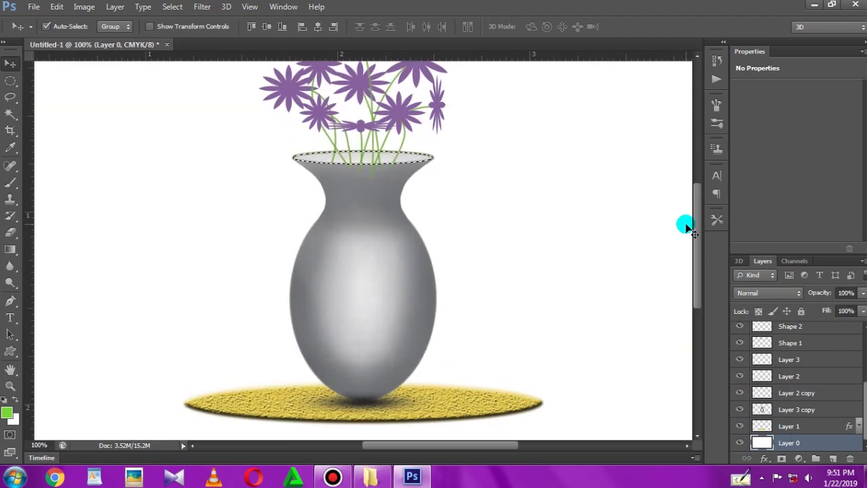
scroll(391, 211, down, 2)
key(ctrl+plus)
key(e)
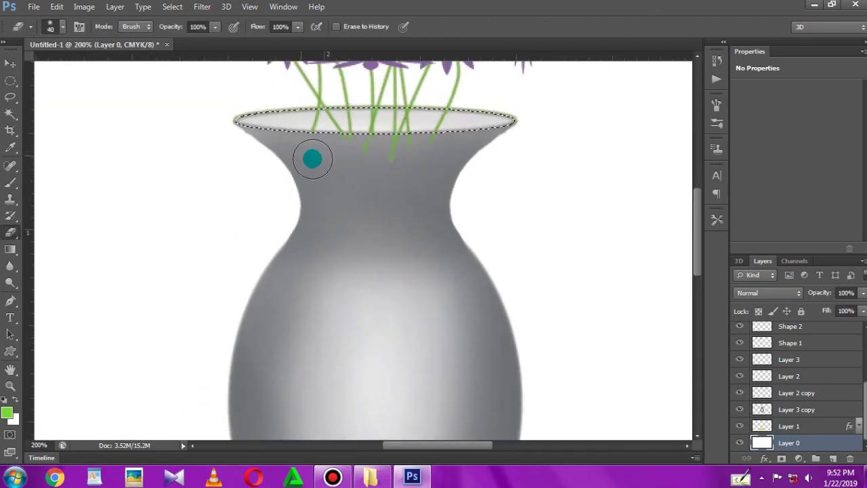
scroll(790, 366, up, 3)
drag(790, 331, 799, 425)
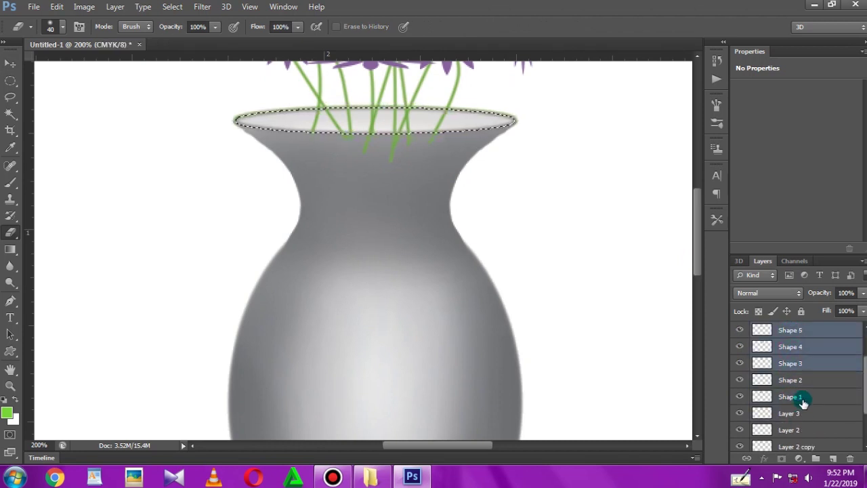
drag(802, 403, 806, 416)
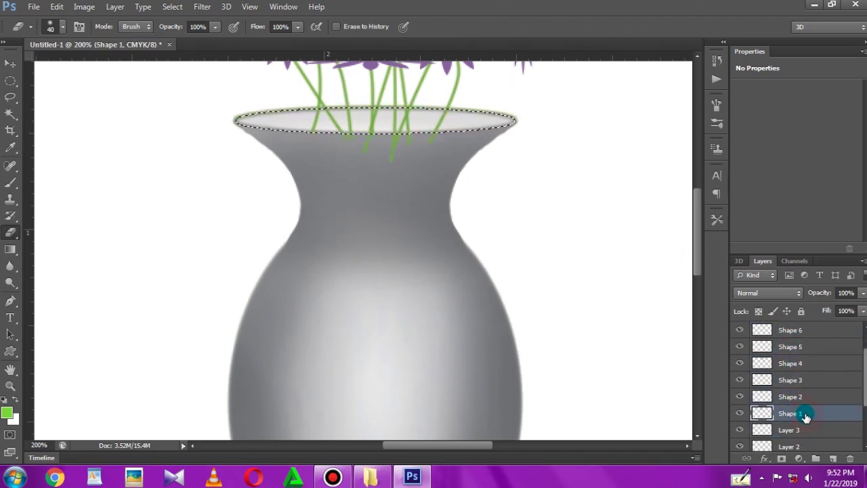
Step: Select the flower shape layers, then step through Shapes 9, 7, 6, 5, 4 and 3
shift+click(804, 331)
click(409, 158)
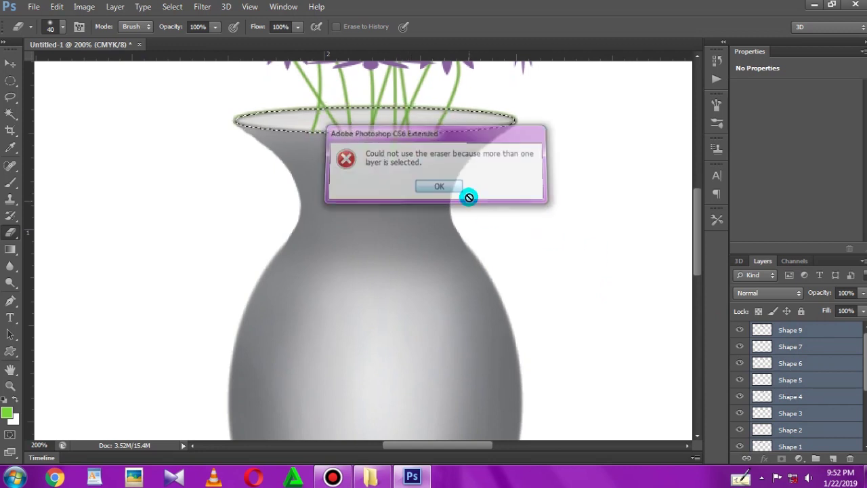
key(Return)
click(789, 361)
click(790, 347)
click(790, 332)
click(348, 158)
click(791, 346)
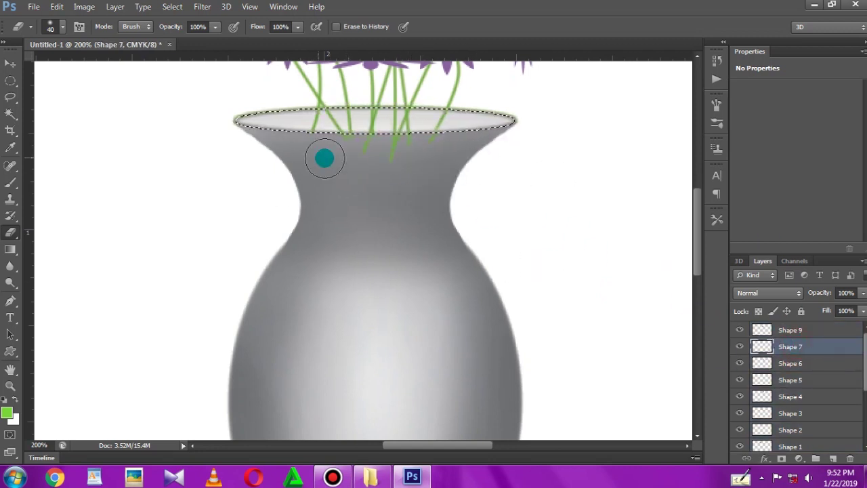
click(788, 363)
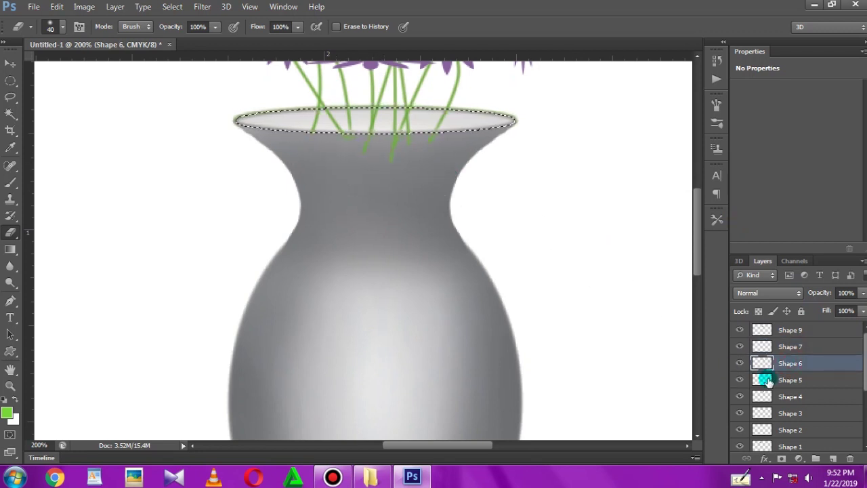
click(766, 381)
click(827, 395)
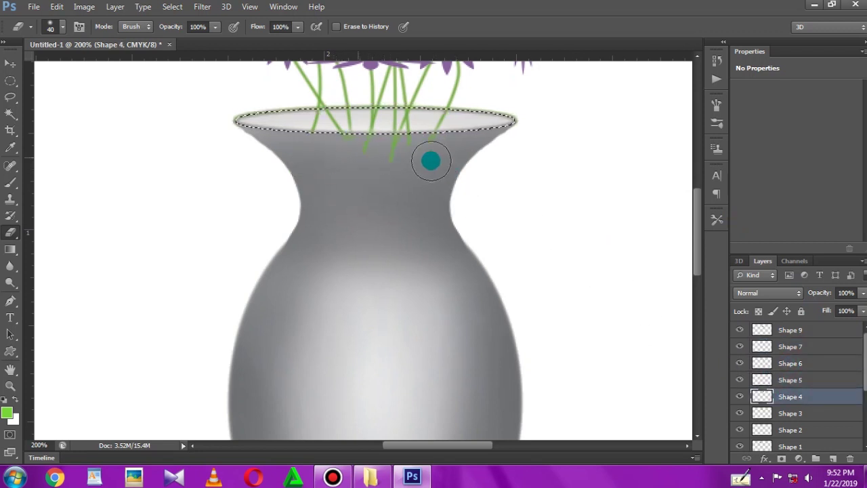
click(791, 413)
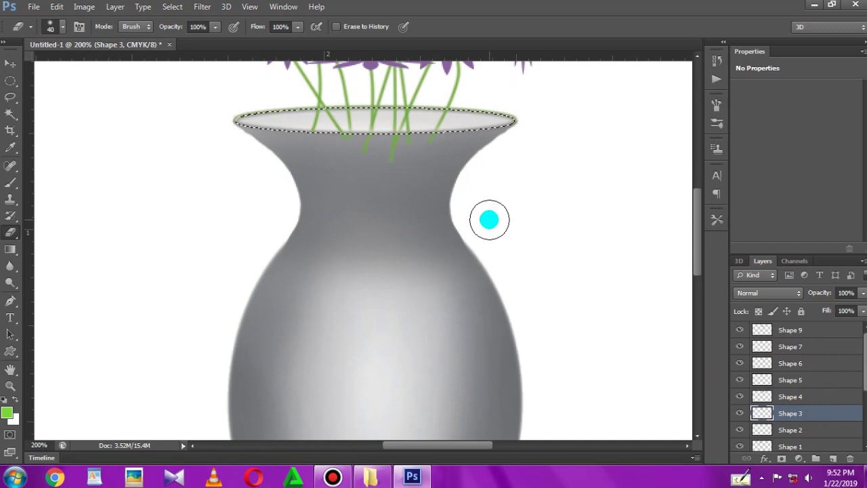
Step: Zoom back out to 100% and switch to the Brush tool
key(ctrl+minus)
scroll(495, 132, up, 2)
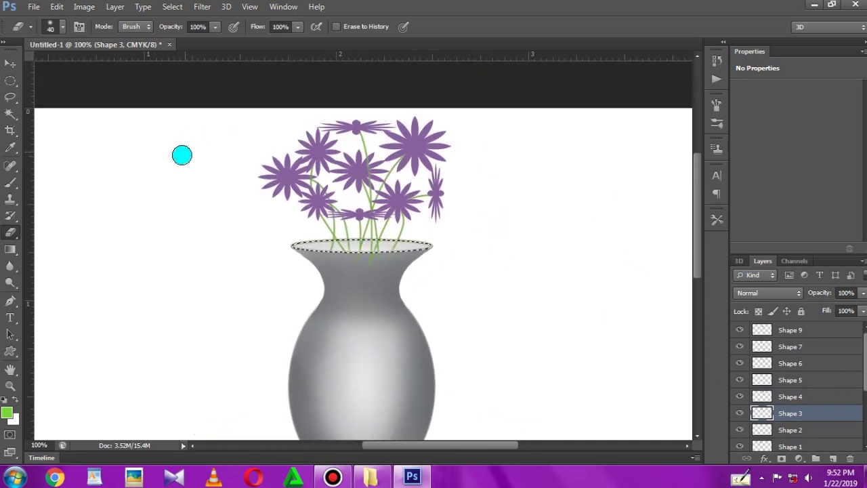
key(b)
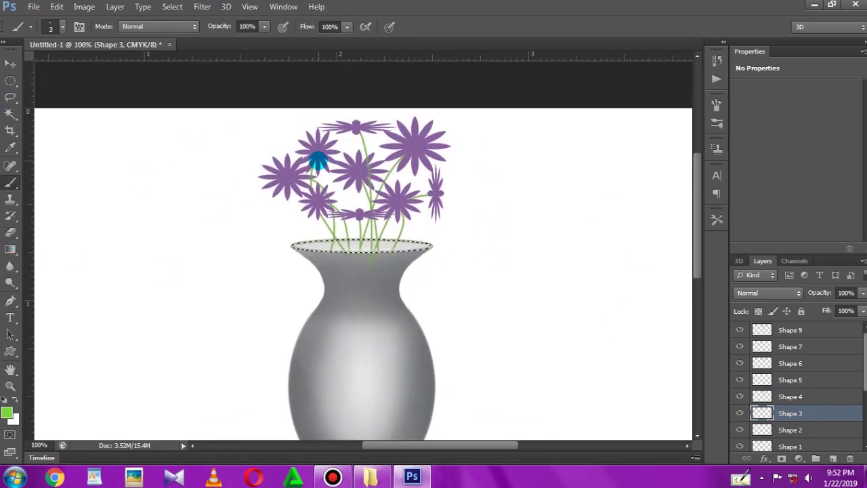
Step: Enlarge the brush and set the foreground colour to magenta
key(bracketright)
key(bracketright)
key(bracketright)
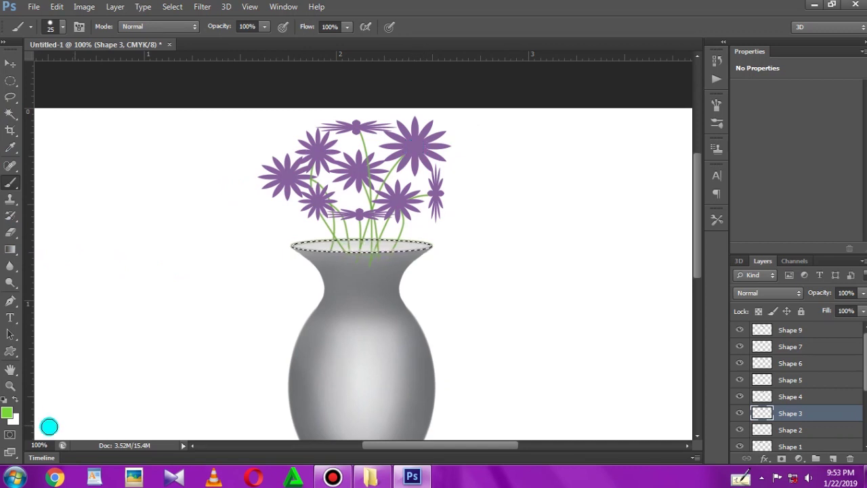
click(7, 412)
click(497, 187)
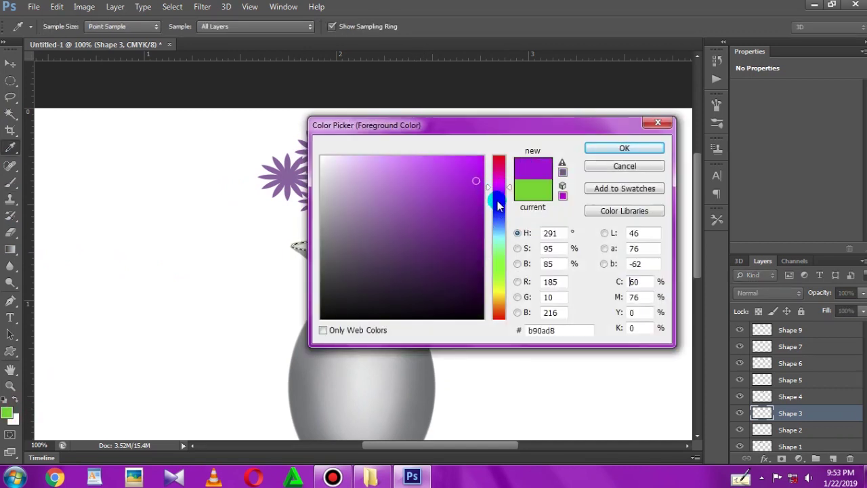
drag(497, 125, 606, 214)
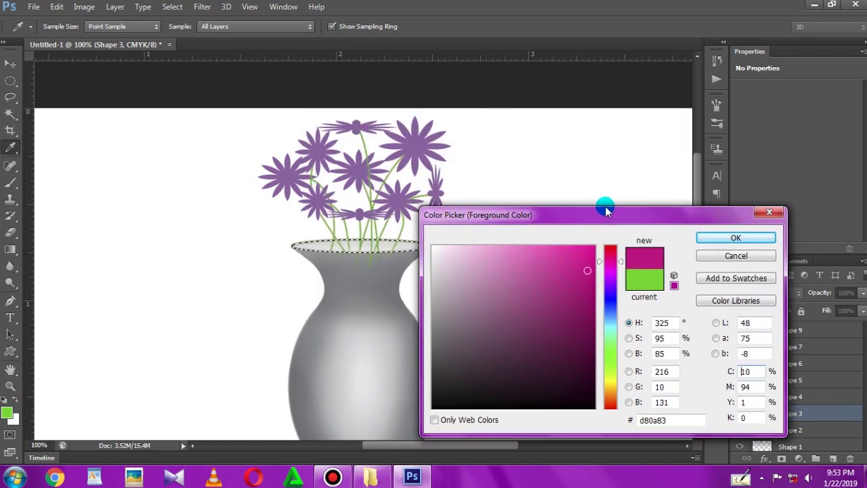
click(578, 253)
click(587, 251)
click(583, 263)
click(732, 237)
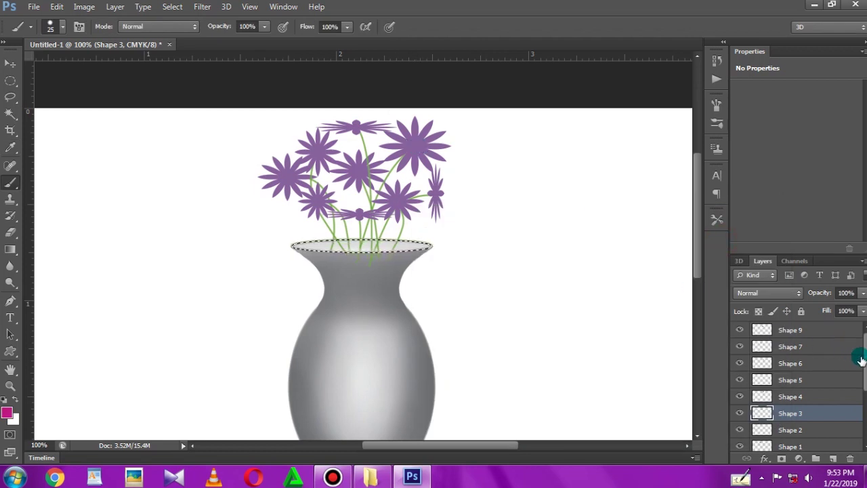
Step: Add a new empty layer for the centres and move it to the top of the stack
click(10, 63)
click(414, 145)
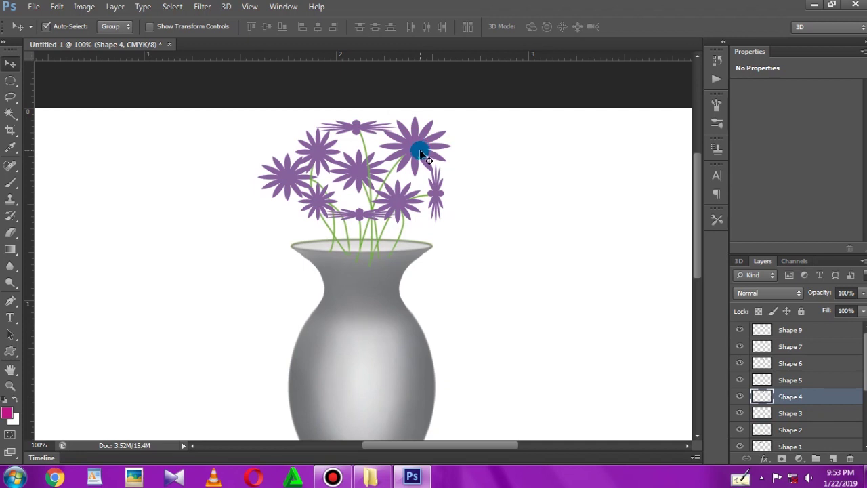
key(b)
click(833, 459)
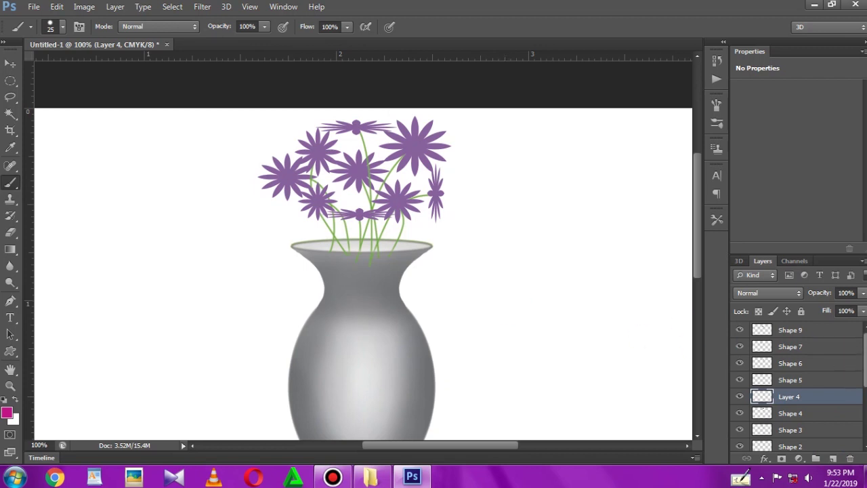
key(ctrl+bracketleft)
key(ctrl+bracketleft)
key(ctrl+bracketright)
key(ctrl+bracketright)
key(ctrl+bracketright)
key(ctrl+bracketright)
key(ctrl+bracketright)
key(ctrl+bracketright)
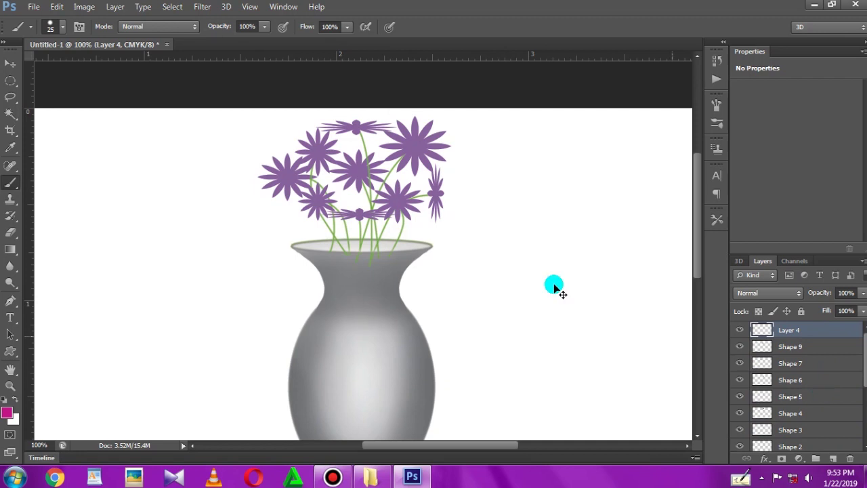
Step: Paint trial pink centres with a size-30 brush, then undo them
click(395, 203)
click(383, 211)
right_click(387, 210)
double_click(501, 290)
click(397, 199)
click(369, 177)
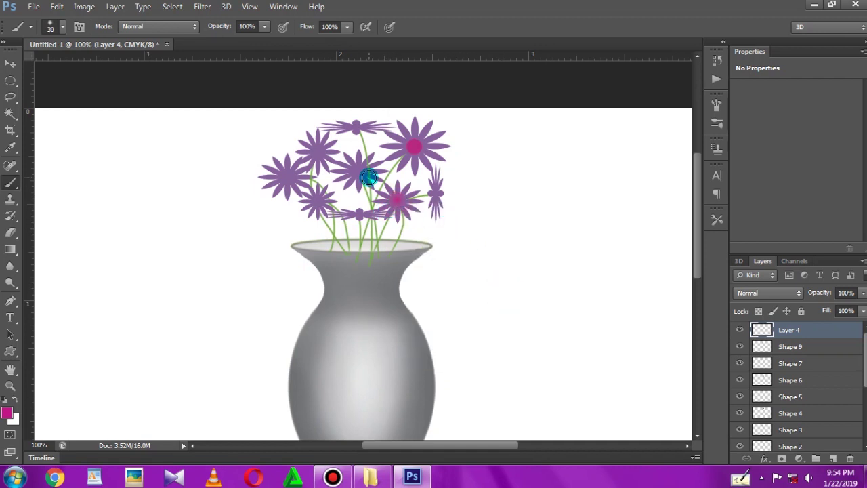
key(ctrl+alt+z)
key(ctrl+alt+z)
key(ctrl+alt+z)
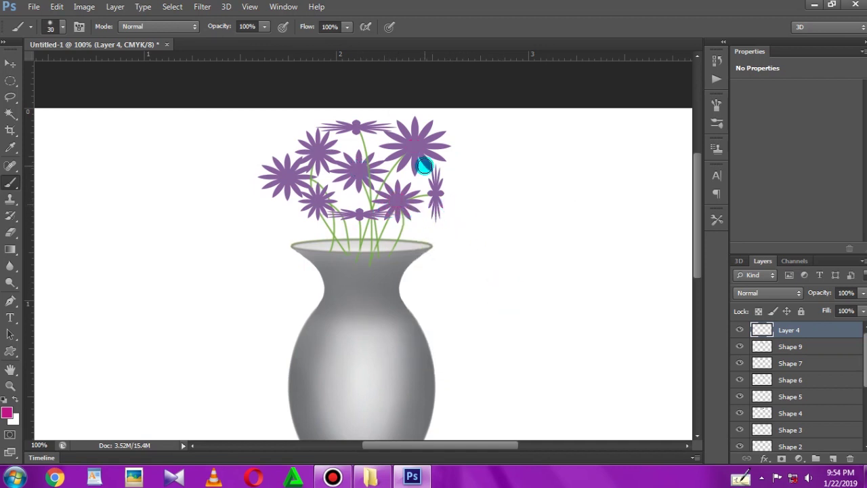
Step: Paint magenta centres on the upper-right, lower middle, middle and top flowers
click(413, 146)
click(397, 201)
click(360, 176)
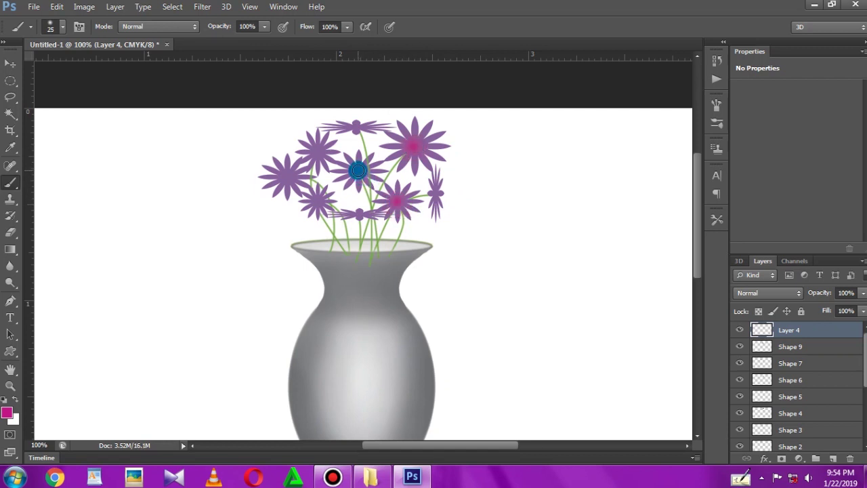
click(355, 129)
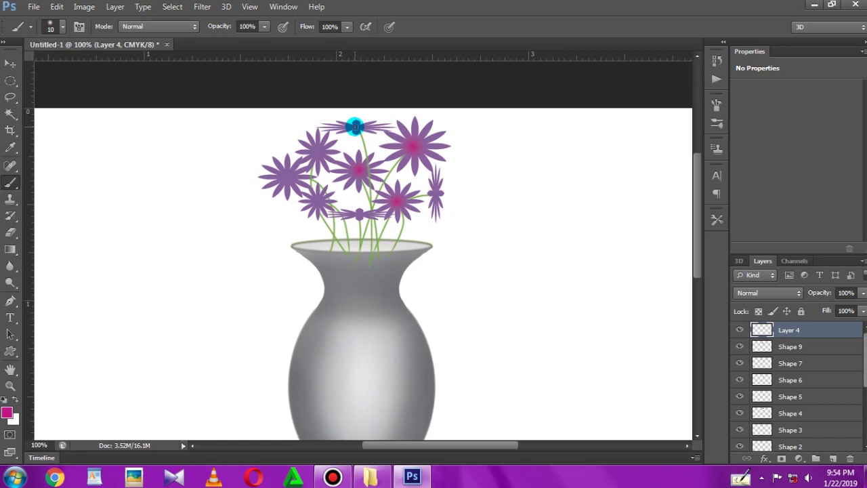
click(432, 173)
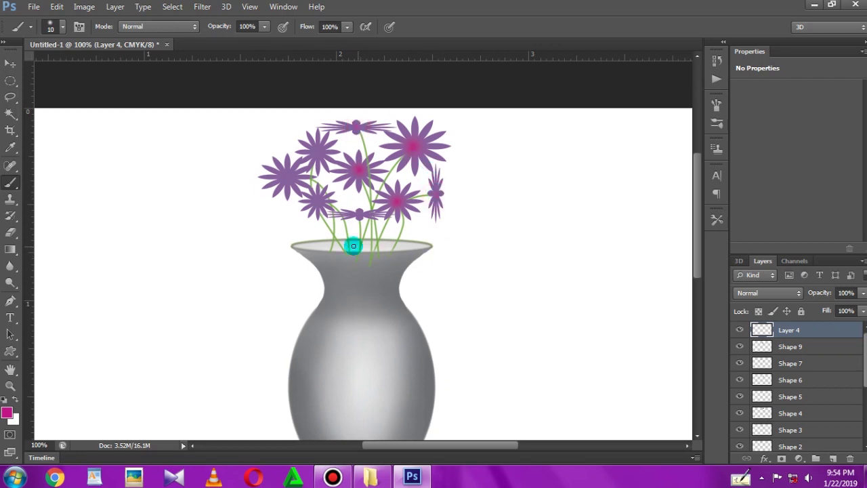
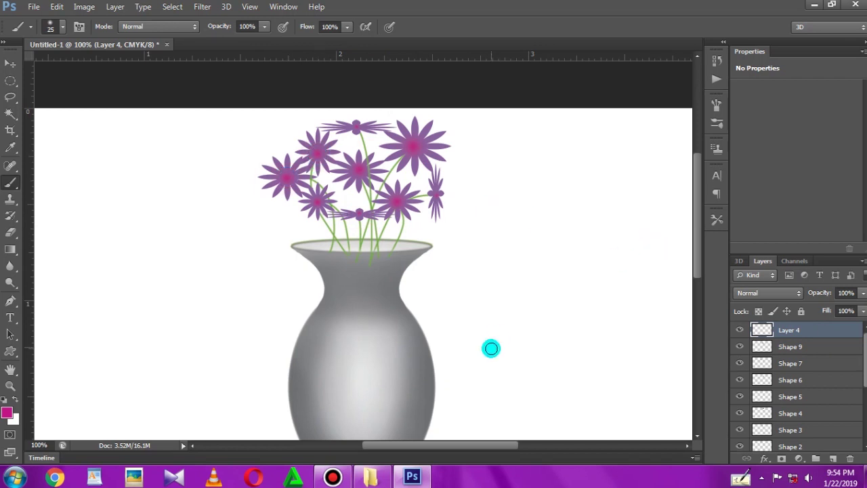
Step: Try Dissolve blending on the current layer, then set it back to Normal
click(864, 293)
click(779, 292)
click(744, 17)
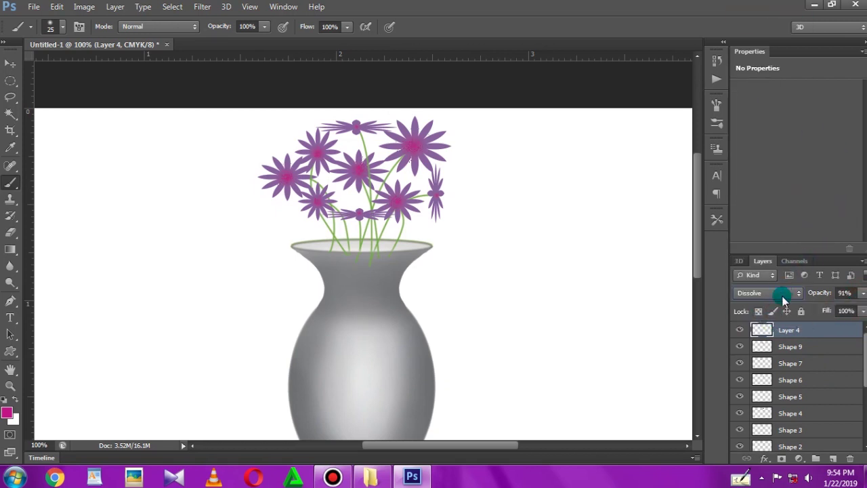
click(780, 293)
click(764, 5)
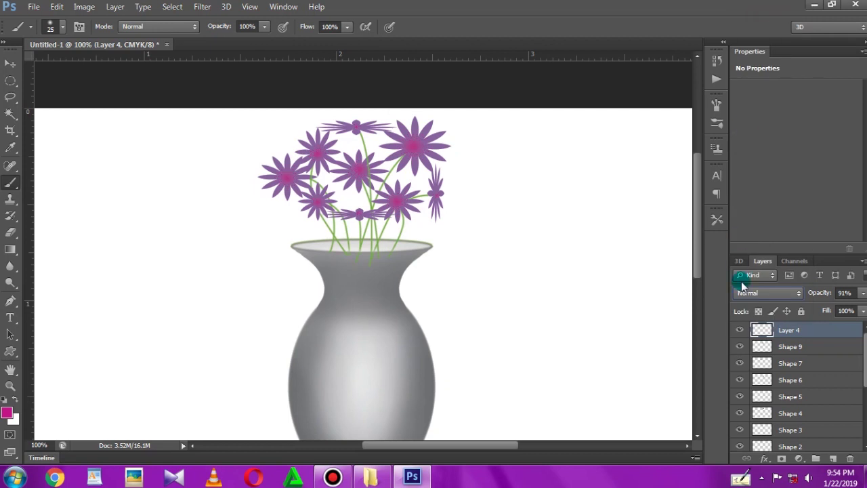
Step: Delete the layers Shape 4 through Shape 1
scroll(801, 355, down, 2)
scroll(803, 377, up, 2)
scroll(803, 379, down, 3)
shift+click(801, 383)
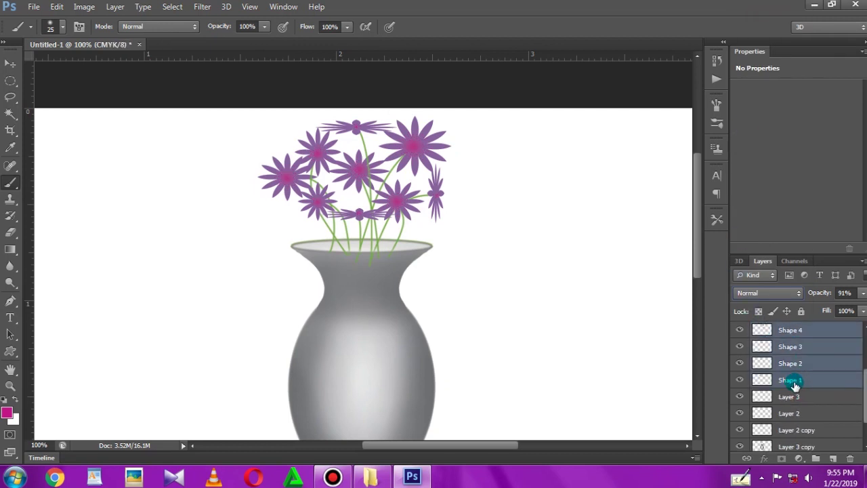
key(Delete)
Step: Load the vase's top rim ellipse as a selection and hide the flowers layer to check it
ctrl+click(763, 397)
ctrl+click(761, 379)
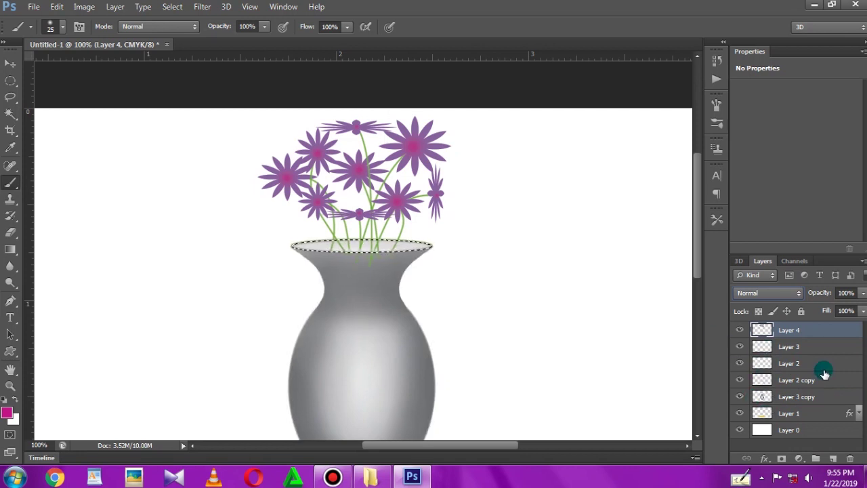
click(740, 330)
Step: Show the flowers again, zoom to the vase neck, and erase stray stem ends below the mouth
click(740, 329)
ctrl+click(369, 281)
ctrl+click(369, 280)
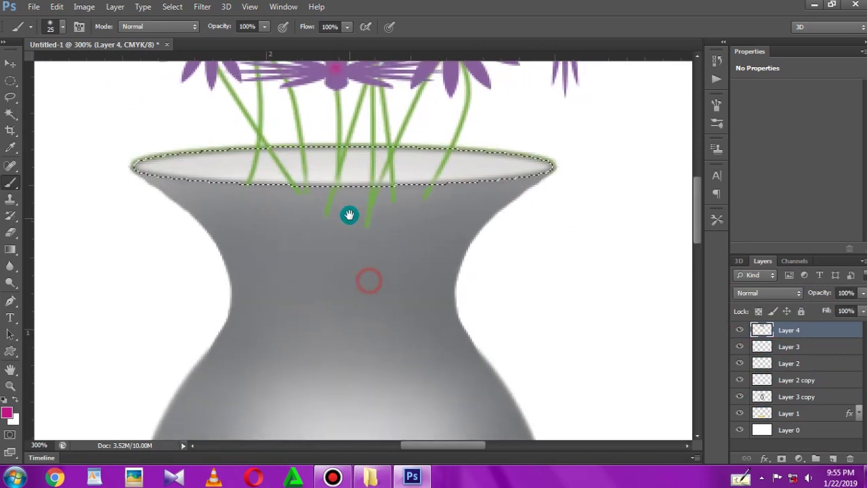
drag(349, 215, 343, 196)
key(e)
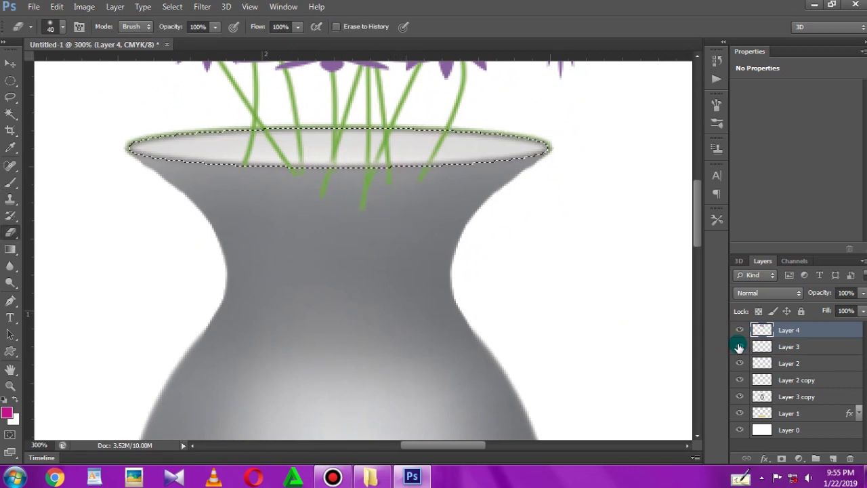
click(371, 204)
drag(342, 203, 357, 209)
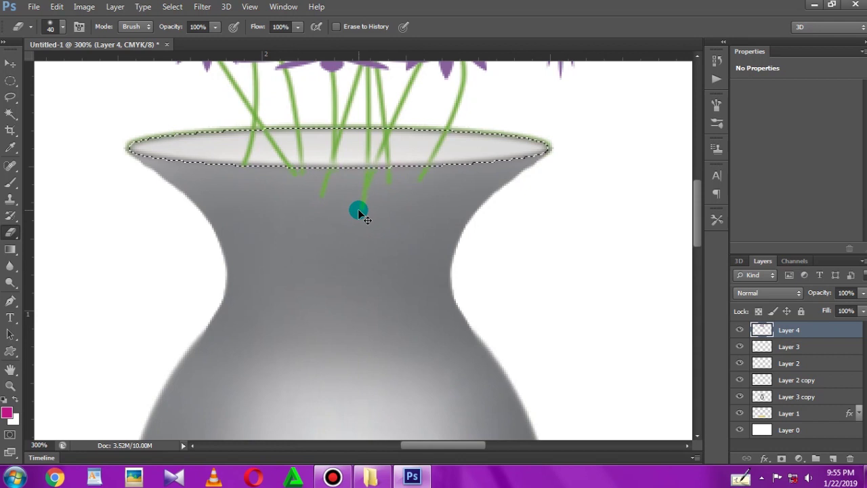
Step: Using the vase body selection, erase the remaining stem ends, then fit the canvas and deselect
ctrl+click(761, 397)
mouse_move(280, 201)
mouse_down()
mouse_move(406, 195)
mouse_move(276, 204)
mouse_move(234, 196)
mouse_move(373, 197)
mouse_move(312, 204)
mouse_up()
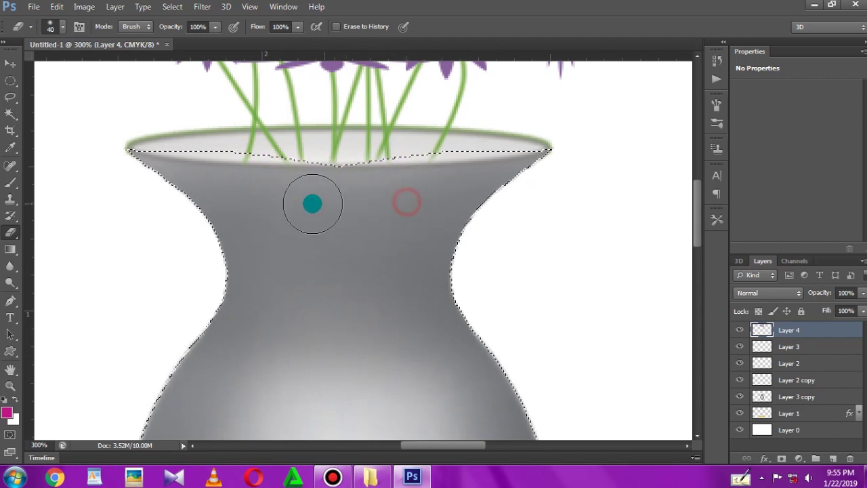
key(ctrl+0)
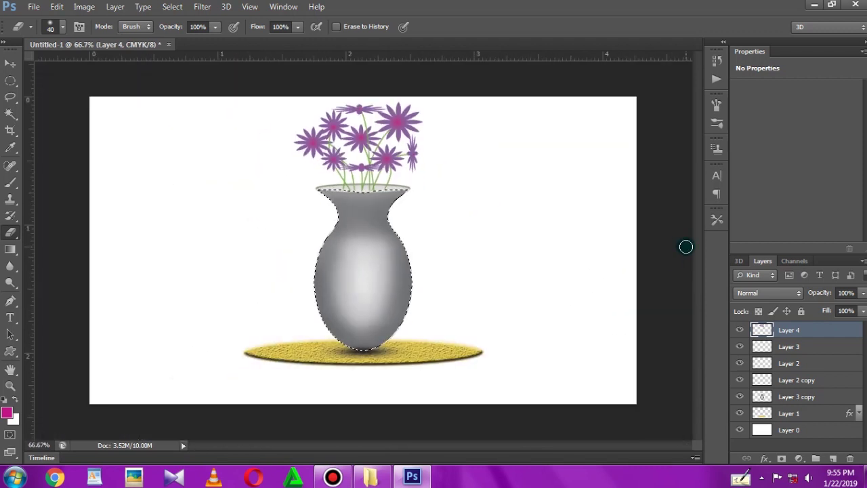
key(ctrl+d)
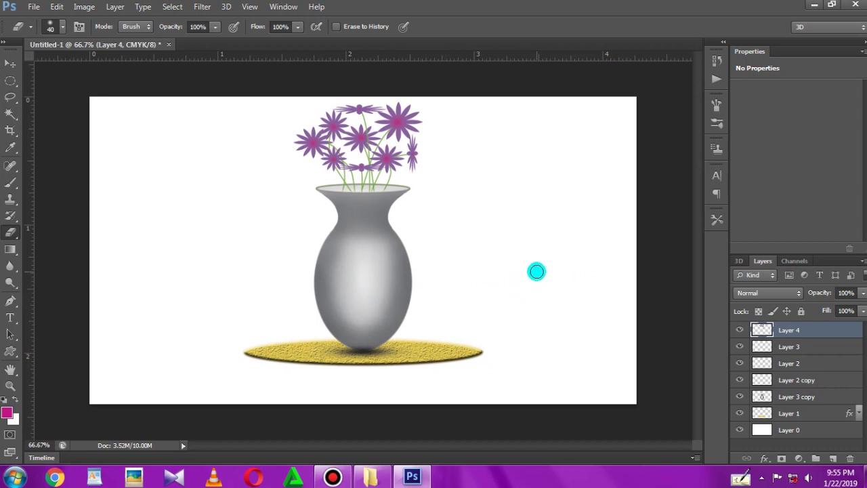
Step: Select Layer 4 through Layer 1 and scale the arrangement down to about 75%
ctrl+click(805, 413)
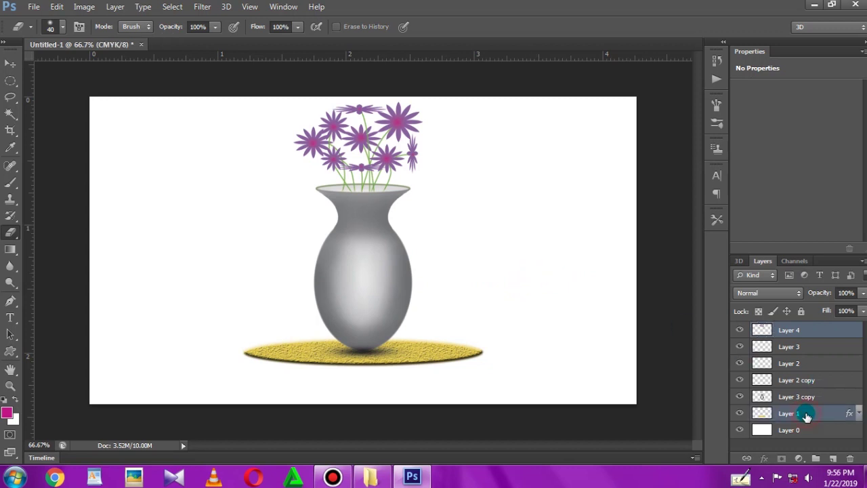
shift+click(812, 330)
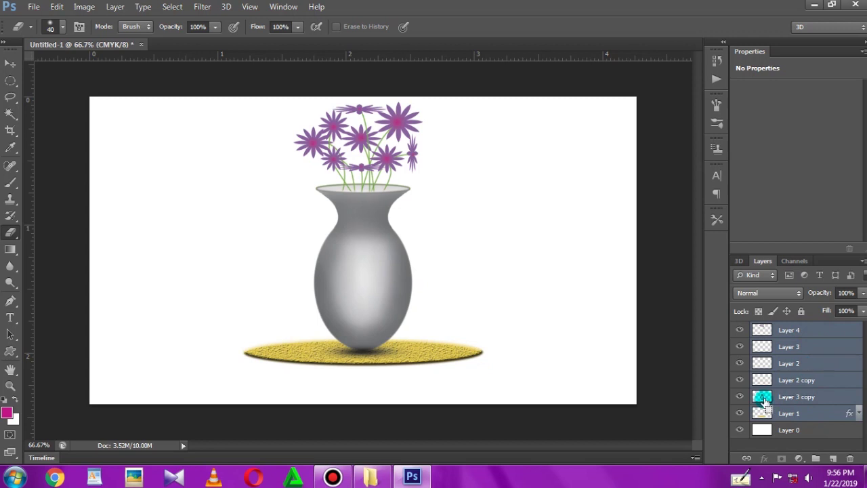
key(ctrl+t)
drag(483, 98, 462, 126)
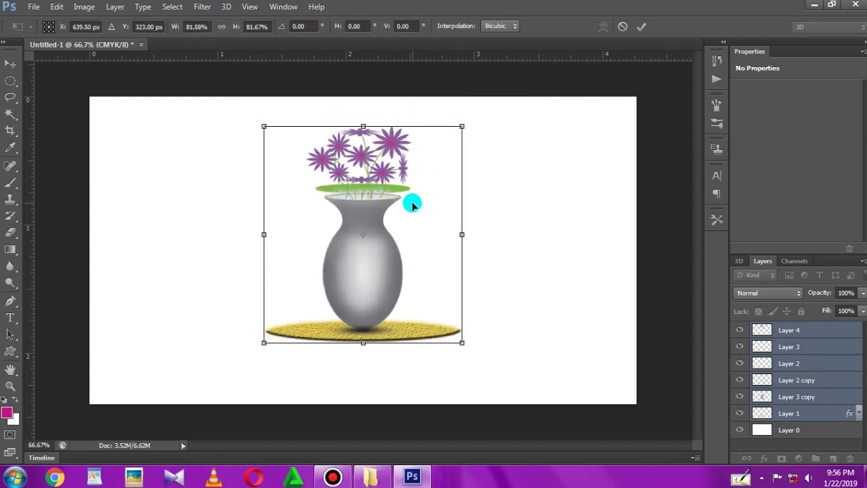
drag(462, 123, 485, 100)
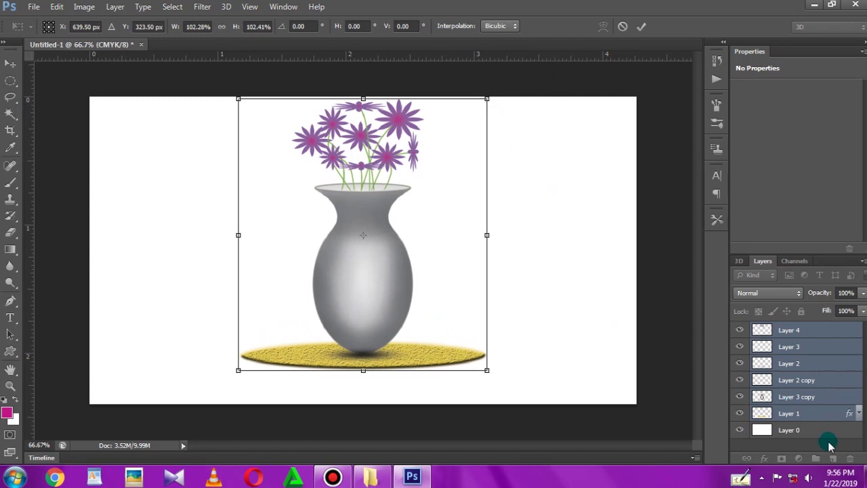
drag(486, 98, 453, 135)
mouse_move(422, 176)
mouse_down()
mouse_move(429, 186)
mouse_move(419, 180)
mouse_up()
key(Return)
key(e)
Step: Toggle the white background layer's visibility and undo an accidental move of the vase
key(v)
click(321, 192)
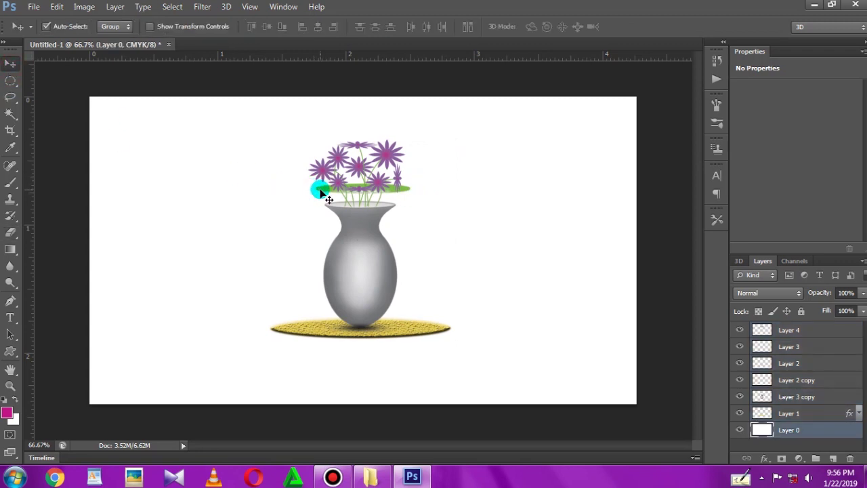
click(770, 422)
click(740, 431)
click(740, 430)
drag(362, 271, 379, 271)
key(ctrl+z)
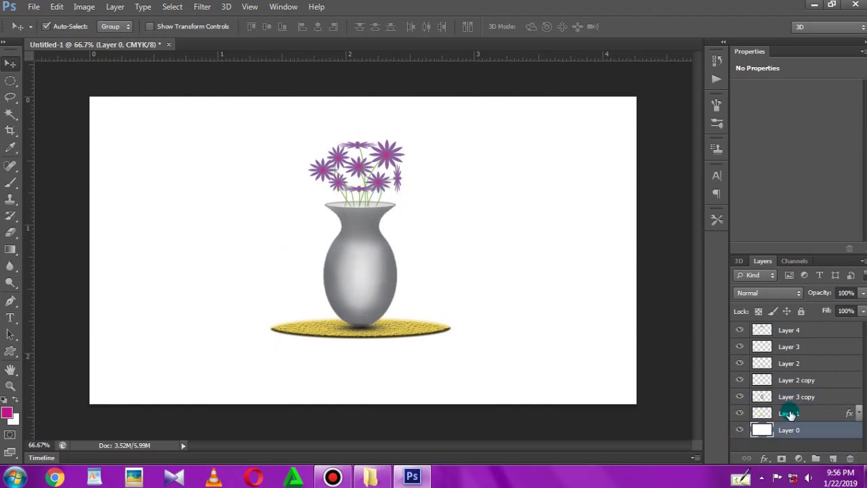
Step: Reselect Layer 4 through Layer 1 and shift the arrangement up and slightly right
drag(789, 414, 771, 372)
click(789, 331)
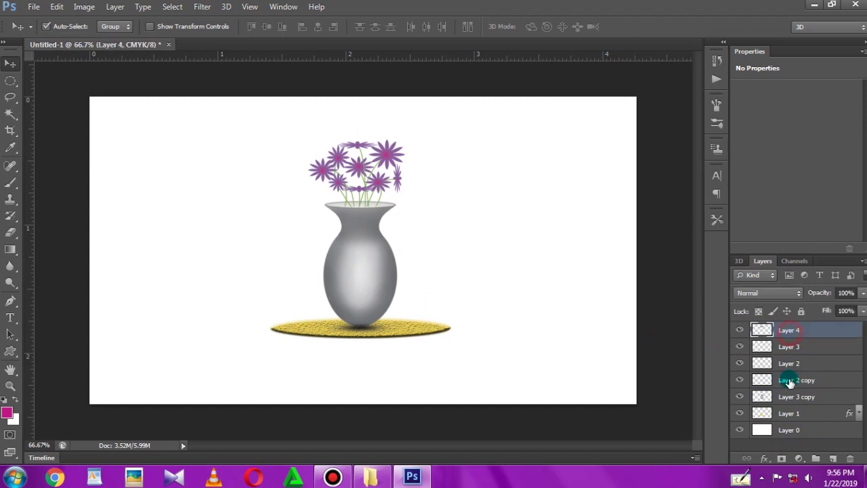
shift+click(789, 413)
key(ctrl+t)
mouse_move(449, 160)
mouse_down()
mouse_move(429, 184)
mouse_move(434, 205)
mouse_up()
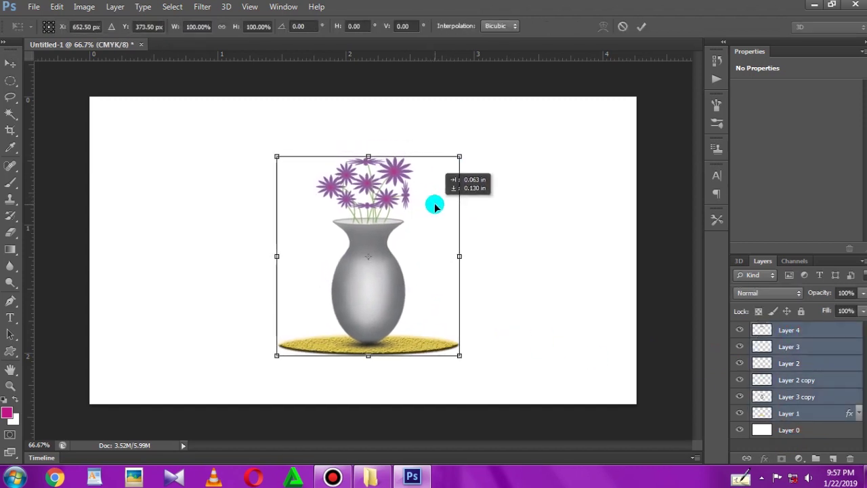
key(Return)
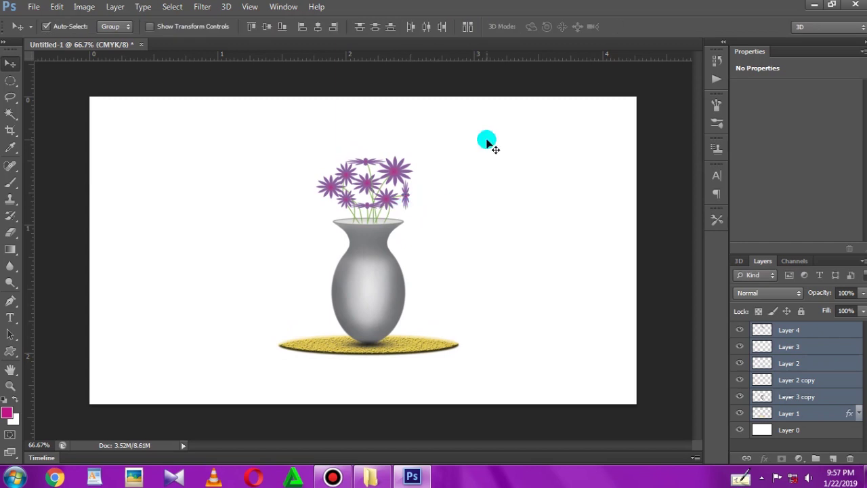
drag(382, 296, 385, 285)
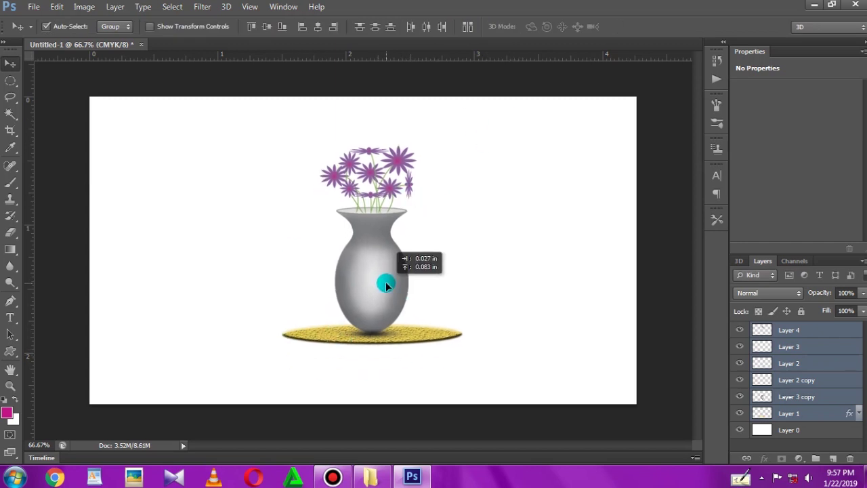
click(9, 82)
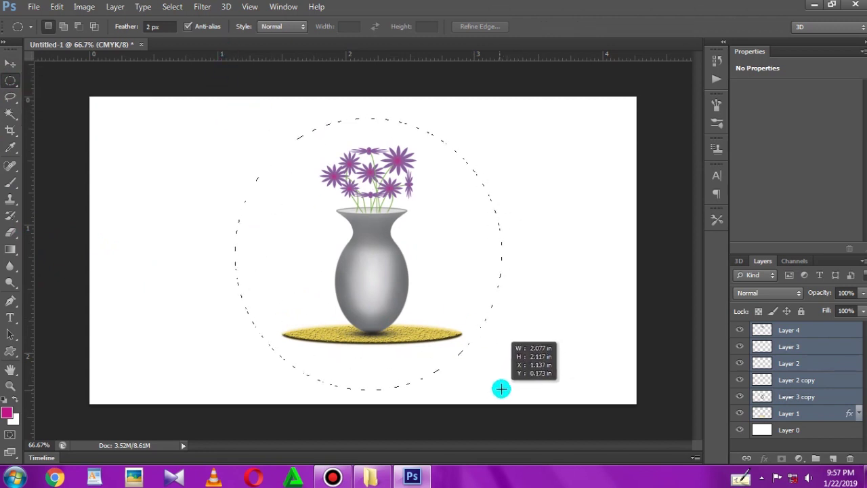
Step: Draw an elliptical selection around the vase with a 250 px feather
drag(509, 370, 505, 388)
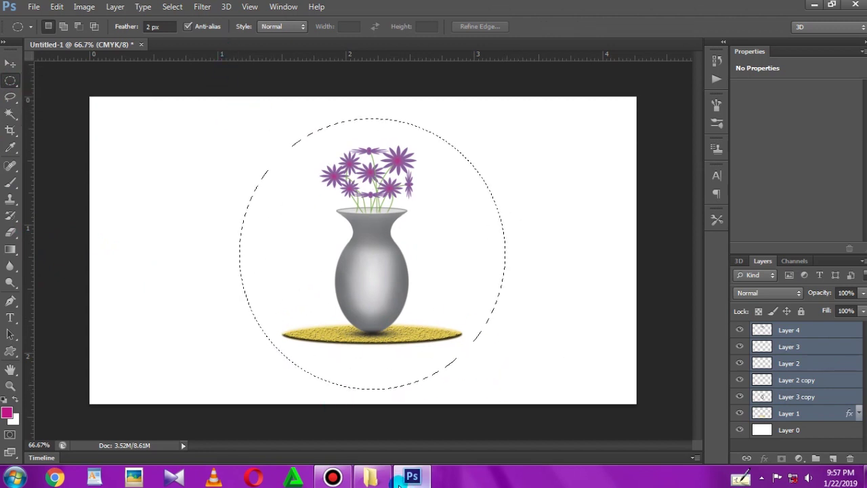
click(270, 66)
click(163, 26)
text(250)
drag(244, 155, 504, 378)
click(441, 187)
drag(227, 118, 515, 389)
Step: On a new layer moved down the stack, fill outside the ellipse with pink at 49% opacity
click(832, 460)
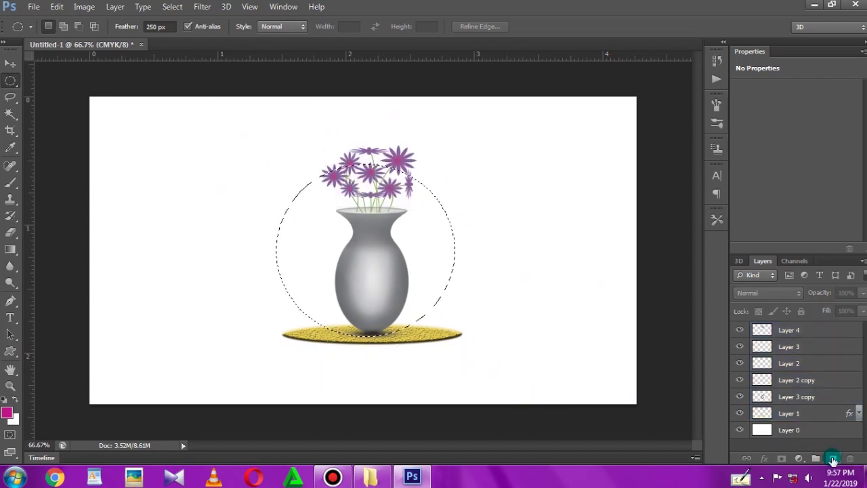
key(ctrl+bracketleft)
key(ctrl+bracketleft)
key(ctrl+bracketleft)
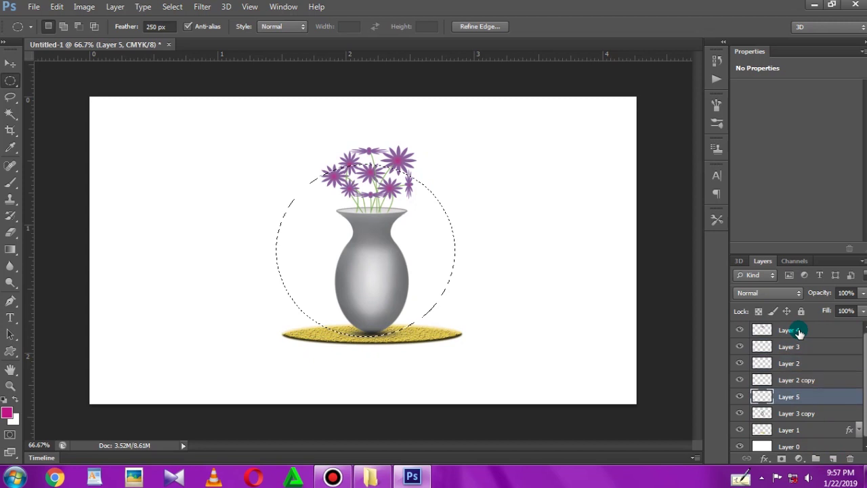
key(ctrl+bracketleft)
key(ctrl+bracketleft)
key(ctrl+bracketleft)
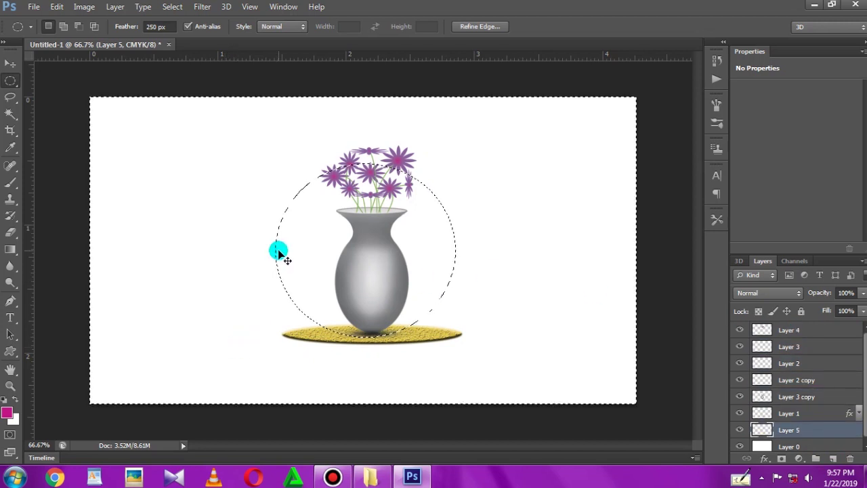
key(alt+BackSpace)
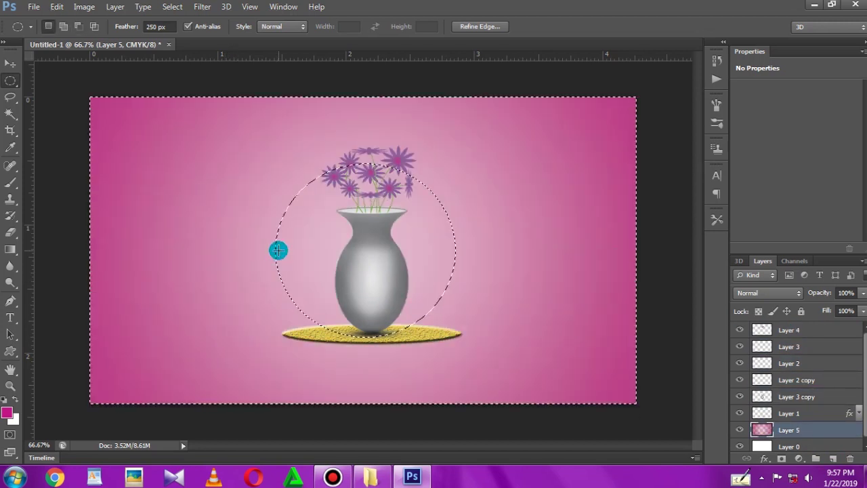
key(ctrl+d)
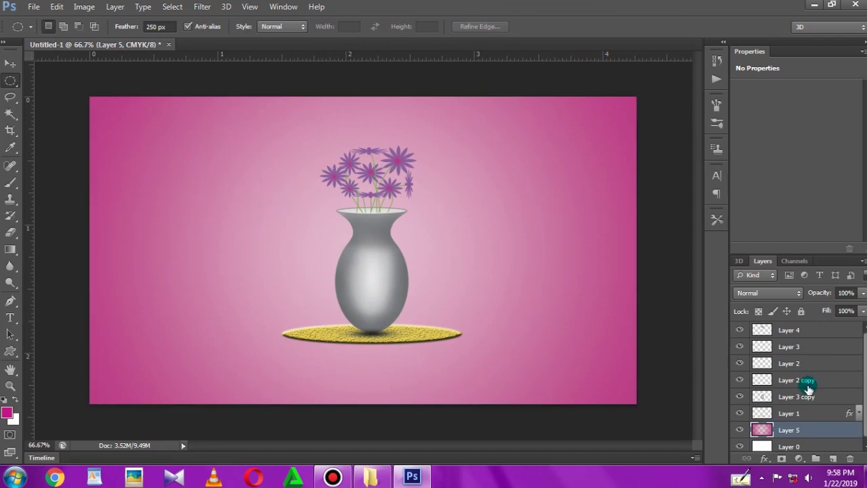
click(863, 293)
drag(861, 307, 832, 309)
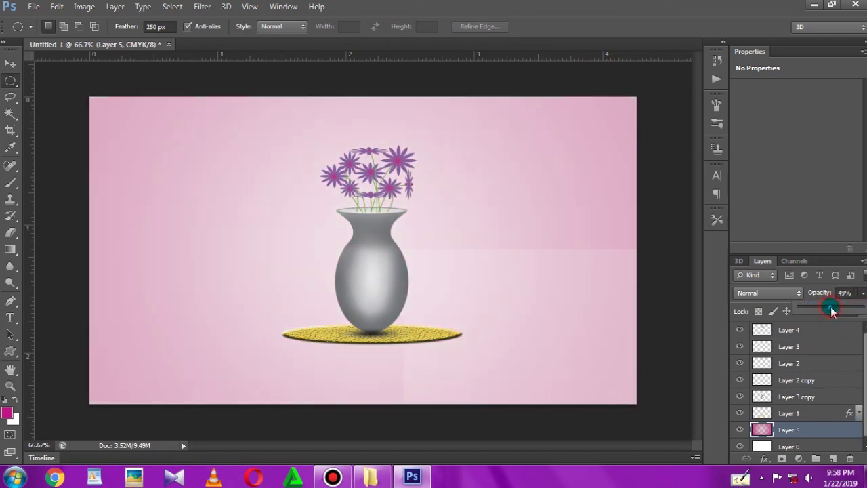
click(799, 428)
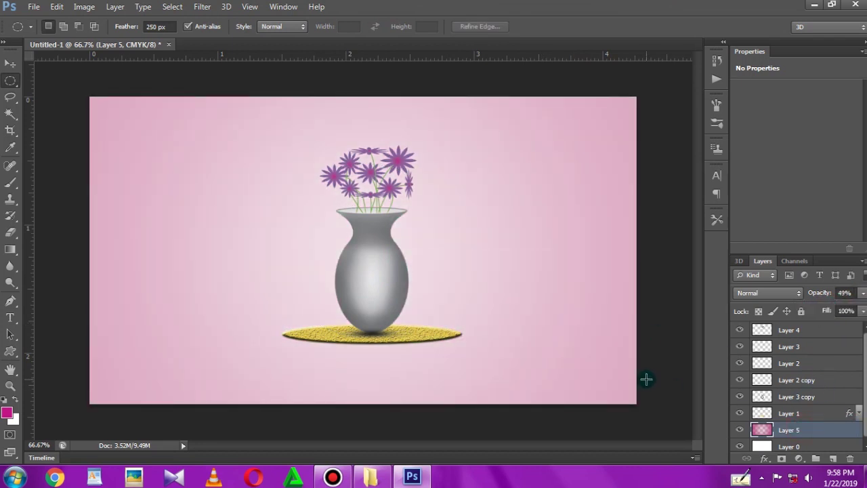
Step: Erase the pink around the vase with a 700 px soft eraser to create a white glow
key(e)
right_click(350, 217)
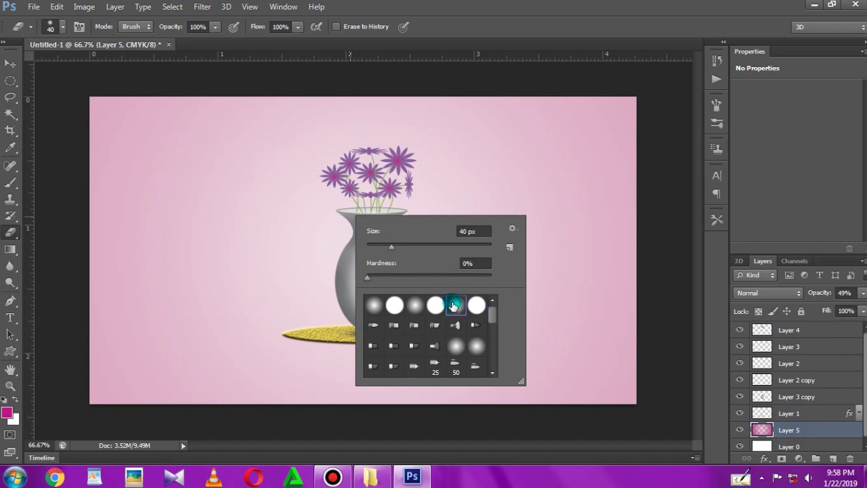
double_click(454, 306)
key(bracketright)
key(bracketright)
key(bracketright)
key(bracketright)
key(bracketright)
key(bracketright)
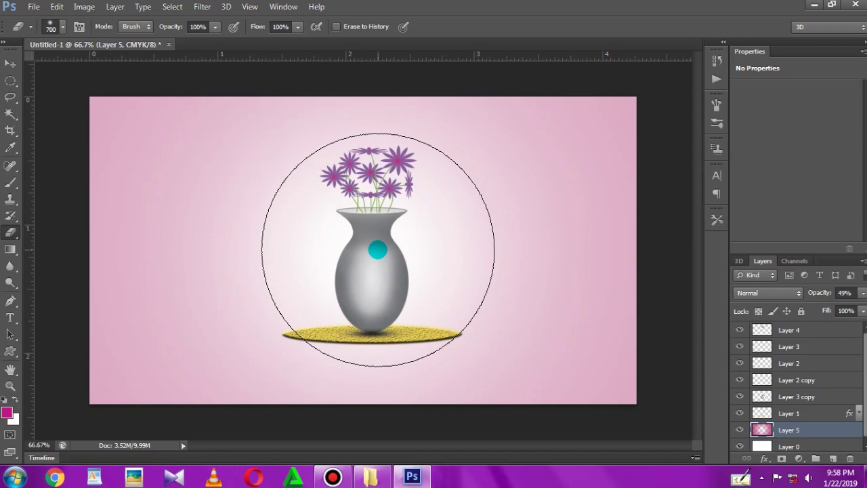
drag(366, 254, 373, 254)
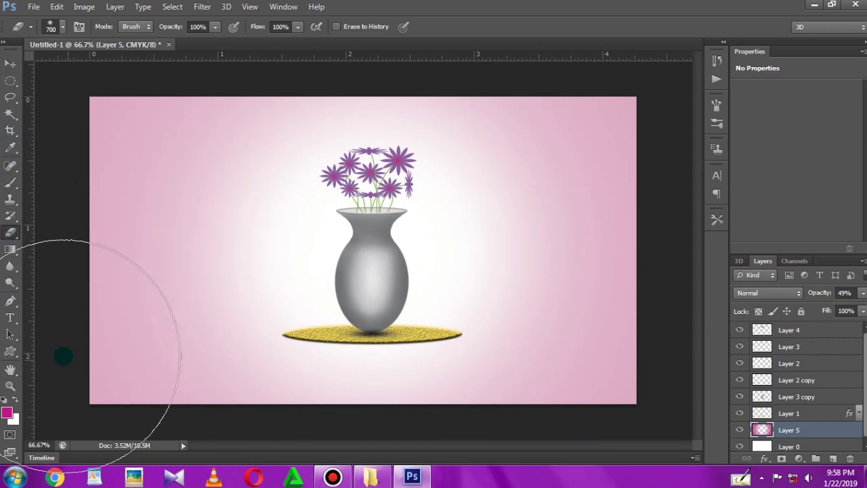
click(11, 317)
Step: Type 'LENXI STUDIO' at the lower right, commit it, and nudge it slightly lower
click(474, 382)
text(I)
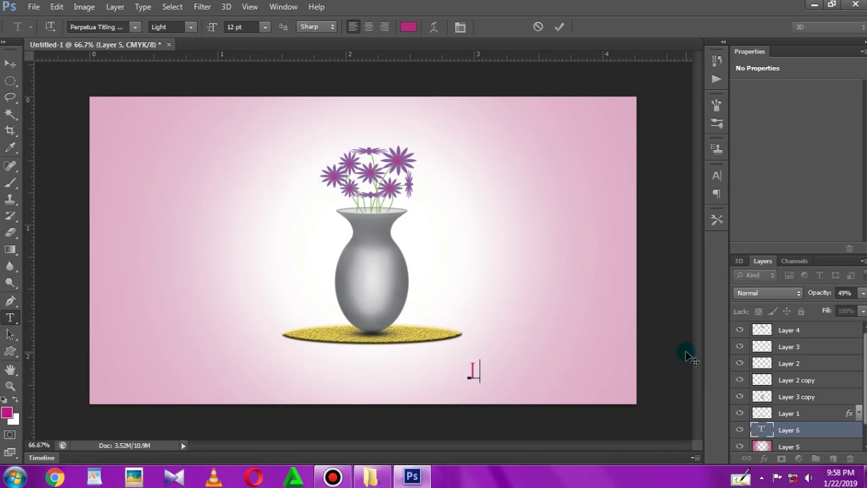
text(ENXL STUDIO)
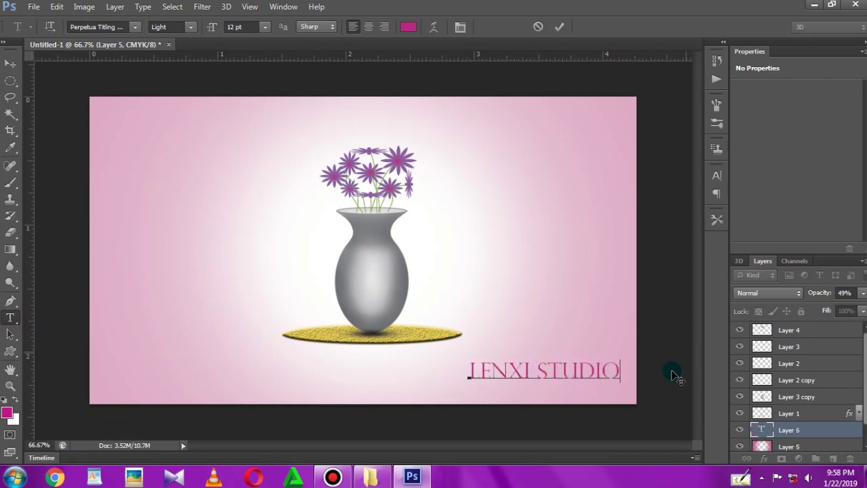
click(789, 430)
click(10, 63)
click(45, 27)
drag(473, 350, 474, 365)
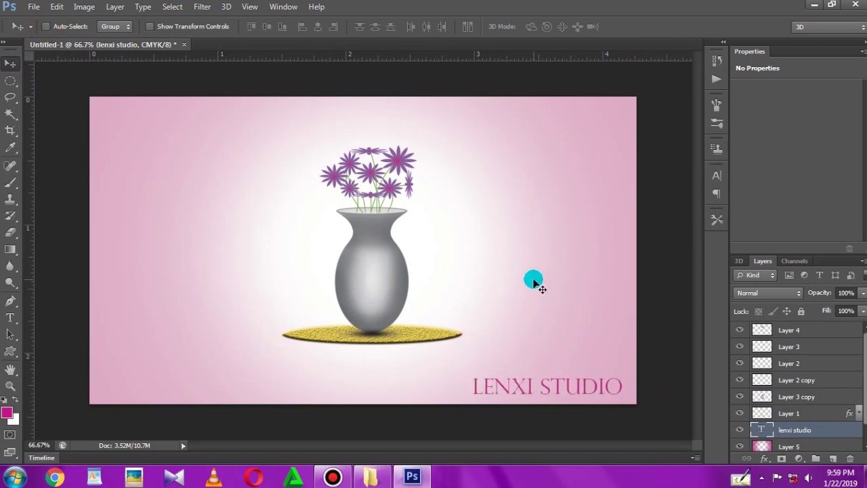
key(ctrl+plus)
key(ctrl+minus)
click(10, 350)
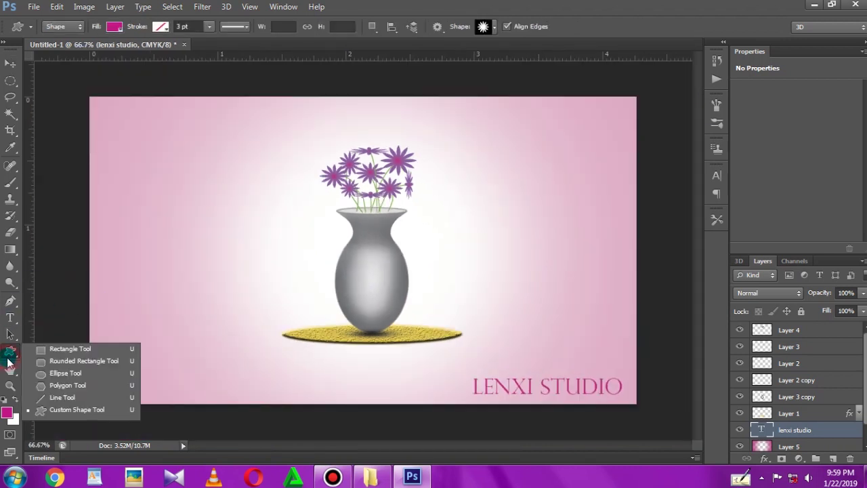
click(484, 26)
mouse_move(542, 68)
mouse_down()
mouse_move(542, 90)
mouse_move(546, 71)
mouse_up()
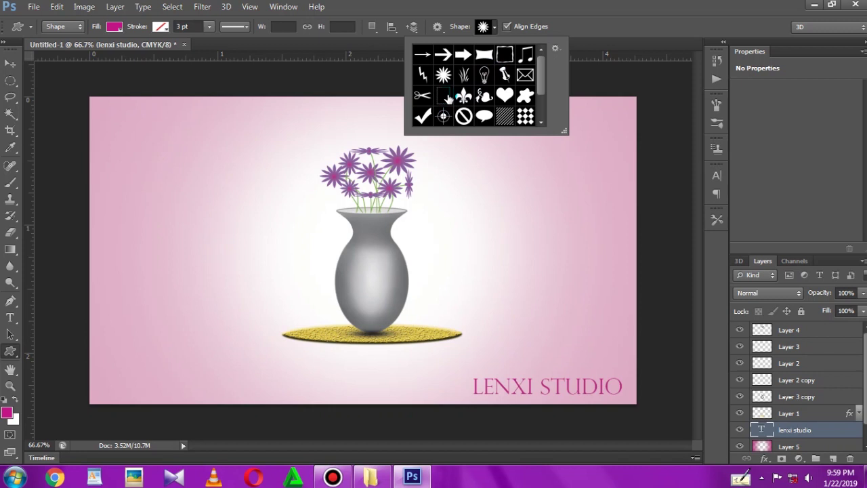
scroll(509, 64, down, 2)
scroll(507, 67, up, 2)
double_click(507, 60)
mouse_move(285, 150)
mouse_down()
mouse_move(402, 286)
mouse_move(492, 364)
mouse_up()
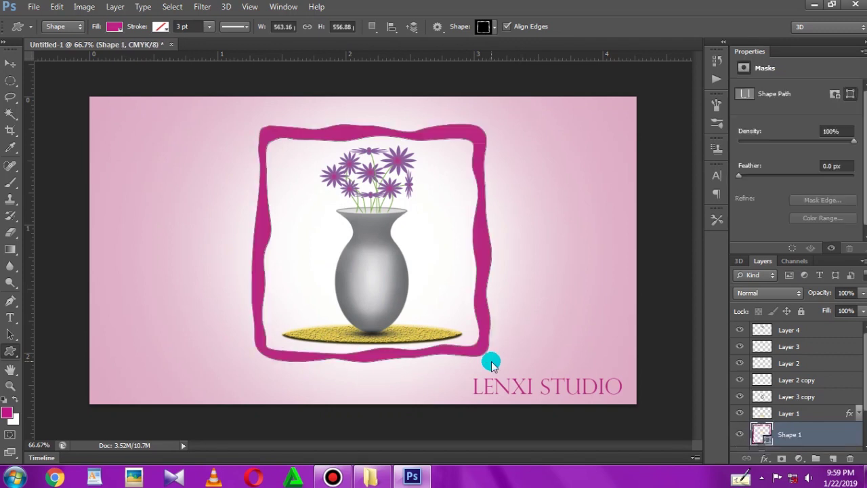
scroll(792, 413, down, 3)
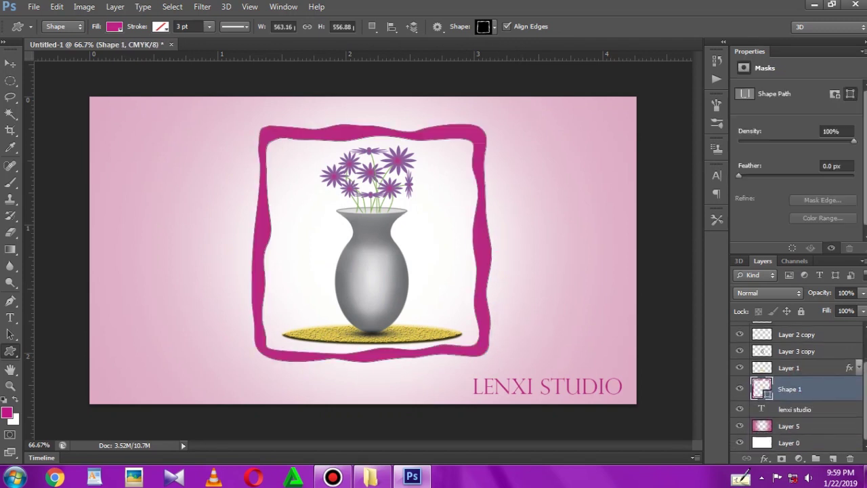
drag(862, 294, 819, 308)
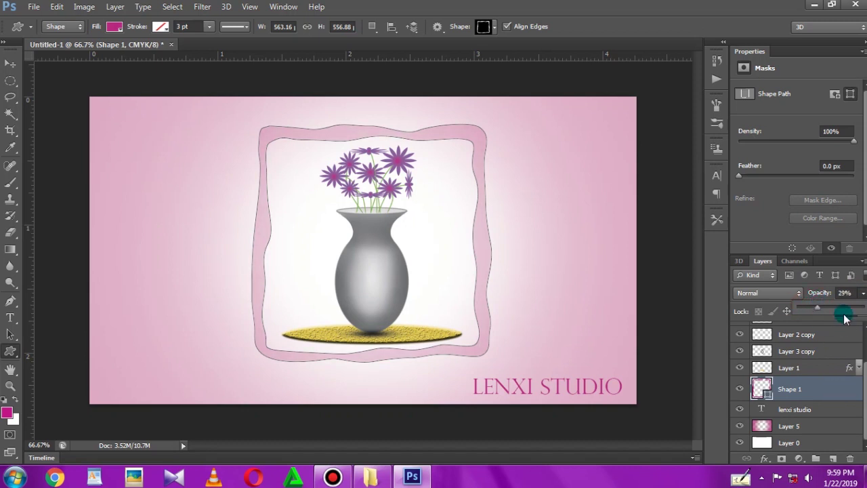
click(850, 458)
click(403, 186)
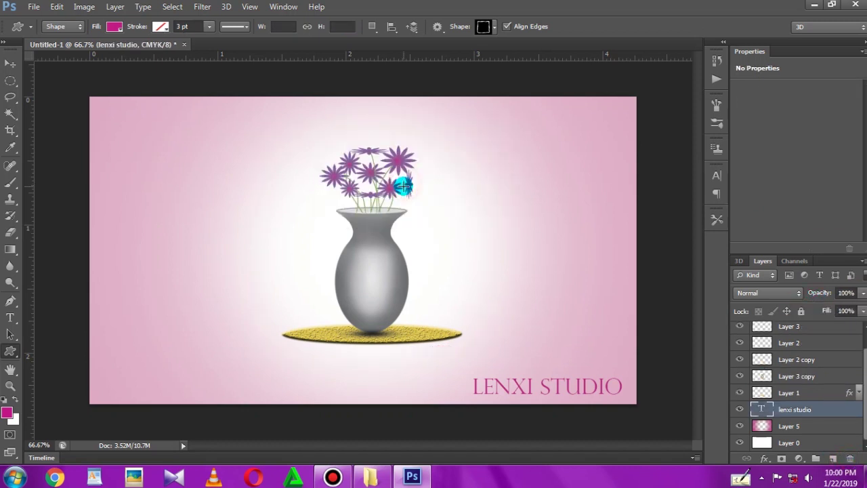
click(494, 26)
double_click(443, 94)
drag(318, 146, 428, 361)
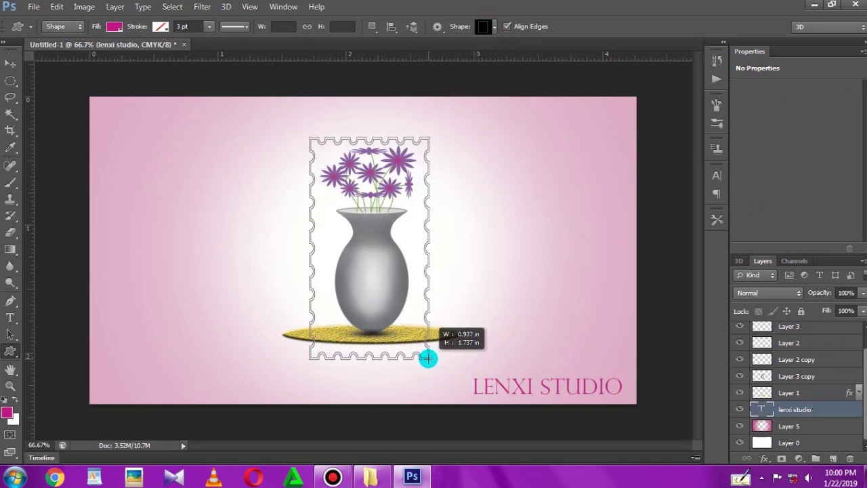
drag(428, 360, 430, 355)
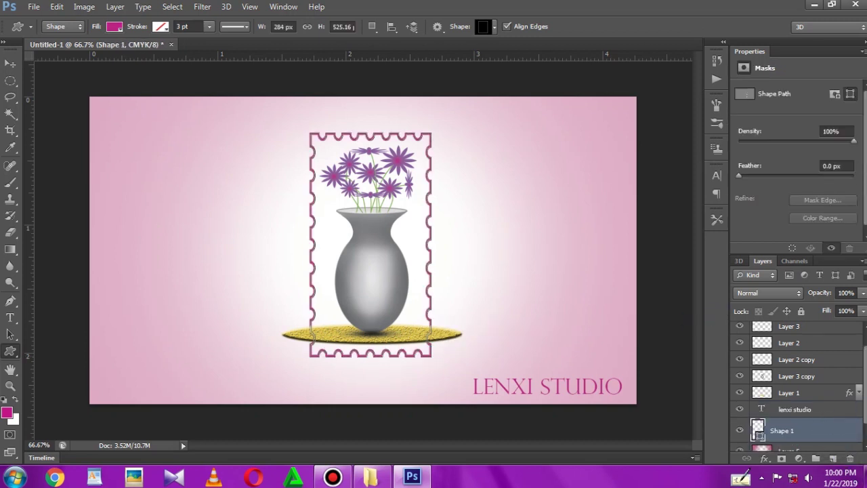
scroll(860, 429, down, 1)
key(ctrl+bracketleft)
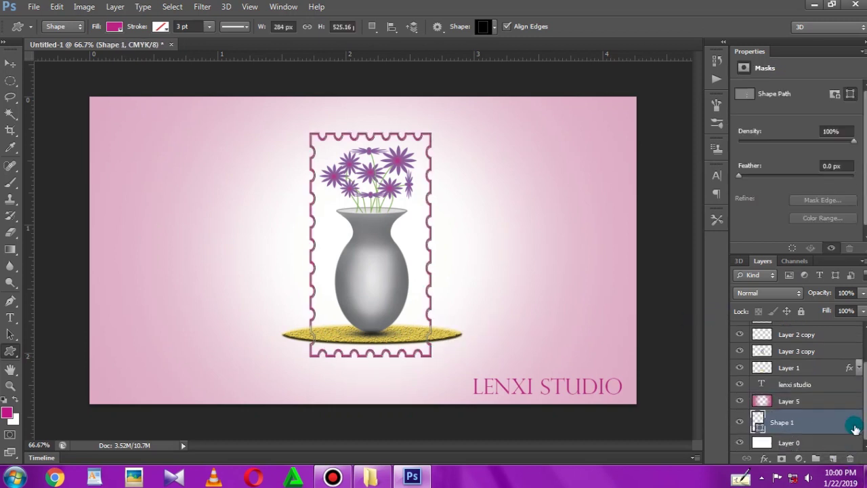
key(ctrl+bracketleft)
key(ctrl+bracketright)
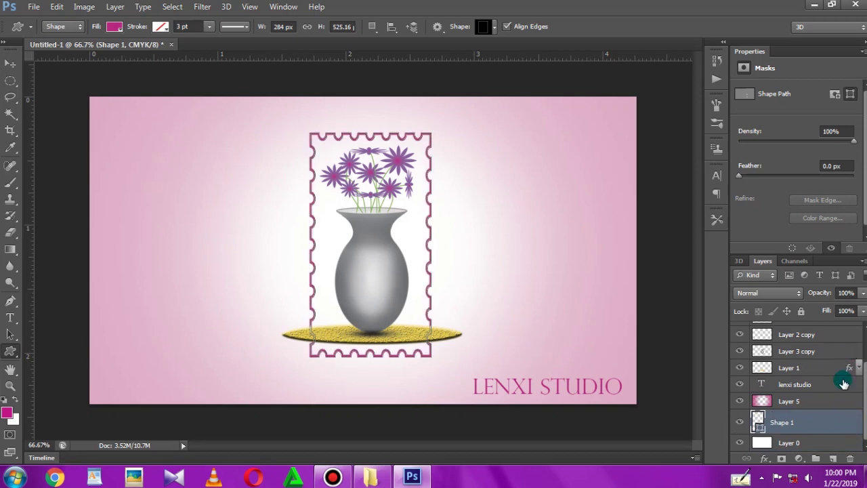
click(849, 460)
click(401, 185)
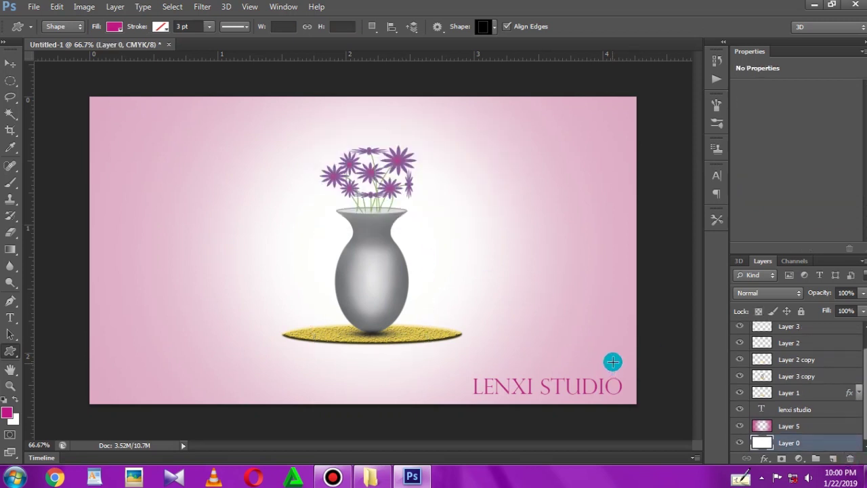
Step: Save As 'flower pot' on Local Disk (D:) in Photoshop (*.PSD) format, accepting the save options
click(33, 7)
click(61, 160)
click(34, 177)
double_click(163, 109)
click(266, 305)
double_click(248, 287)
key(BackSpace)
text(flower)
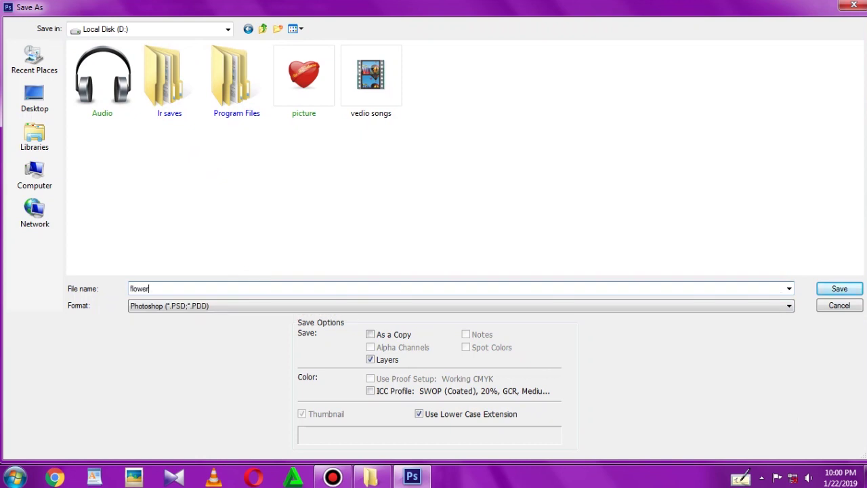
text(t)
click(827, 289)
click(585, 138)
click(749, 51)
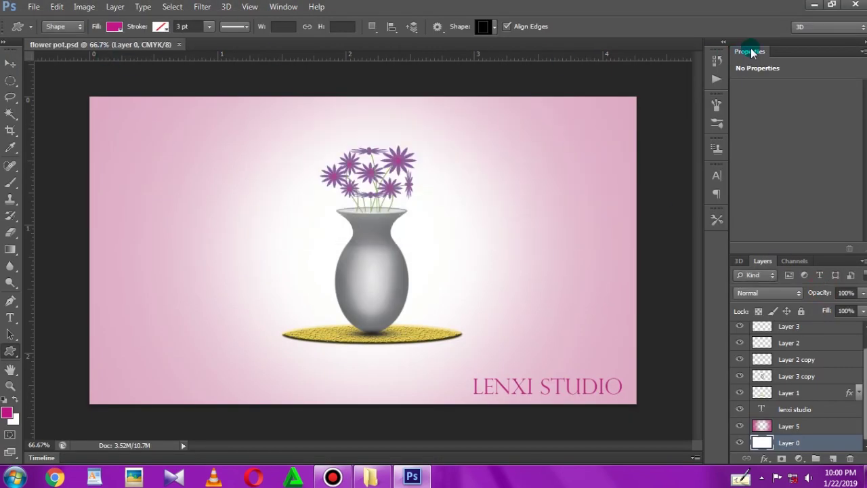